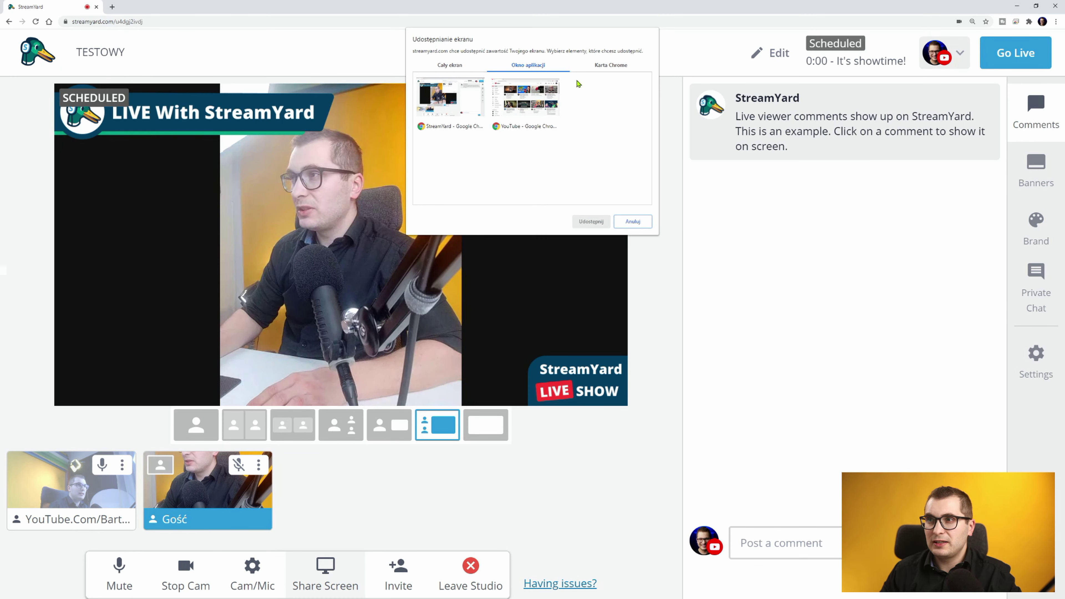
{"action": "left_click", "coordinate": [593, 66]}
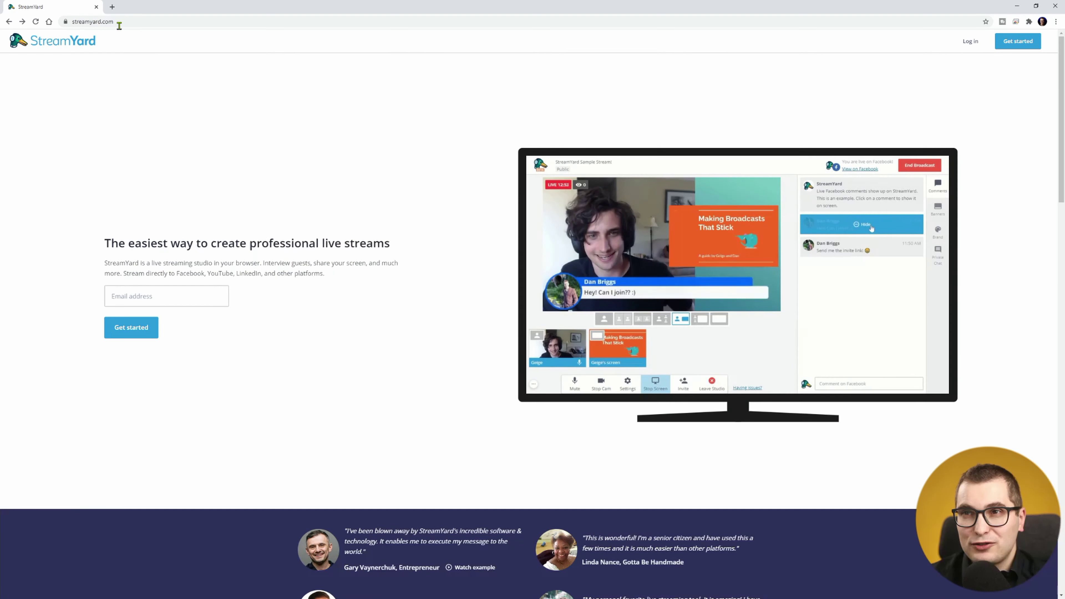
Open the account sign-up form from the StreamYard home page and fill in the e-mail address.
{"action": "left_click", "coordinate": [117, 22]}
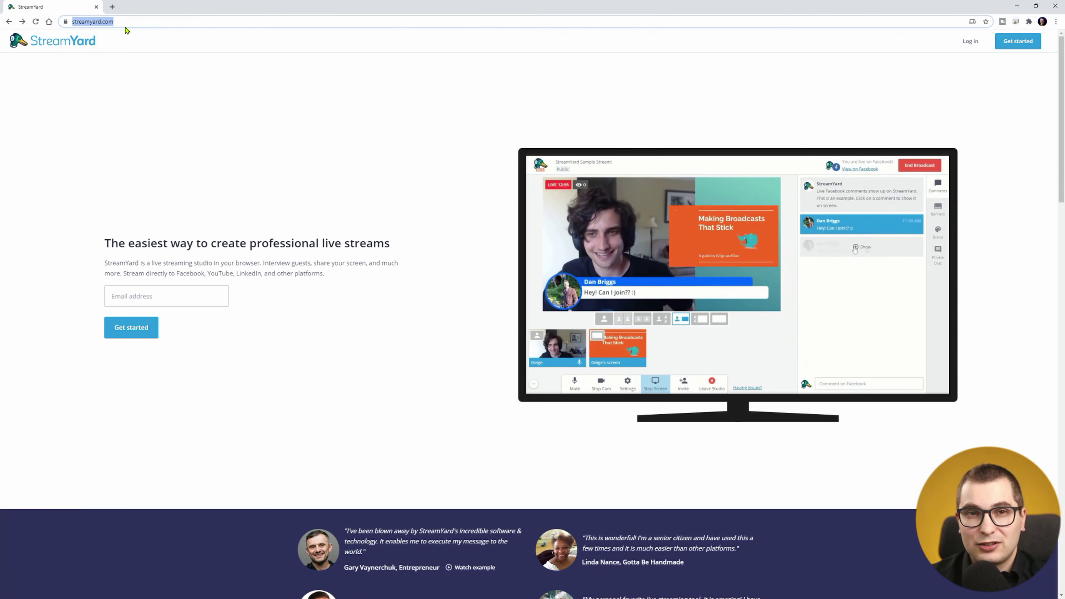
{"action": "left_click", "coordinate": [1029, 45]}
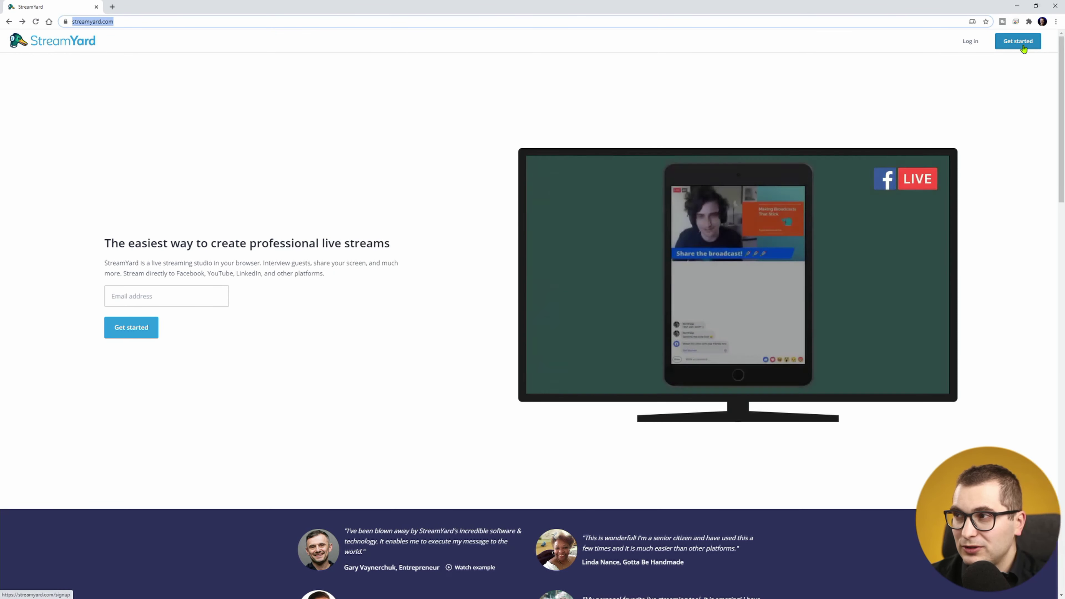
{"action": "key", "text": "ctrl+v"}
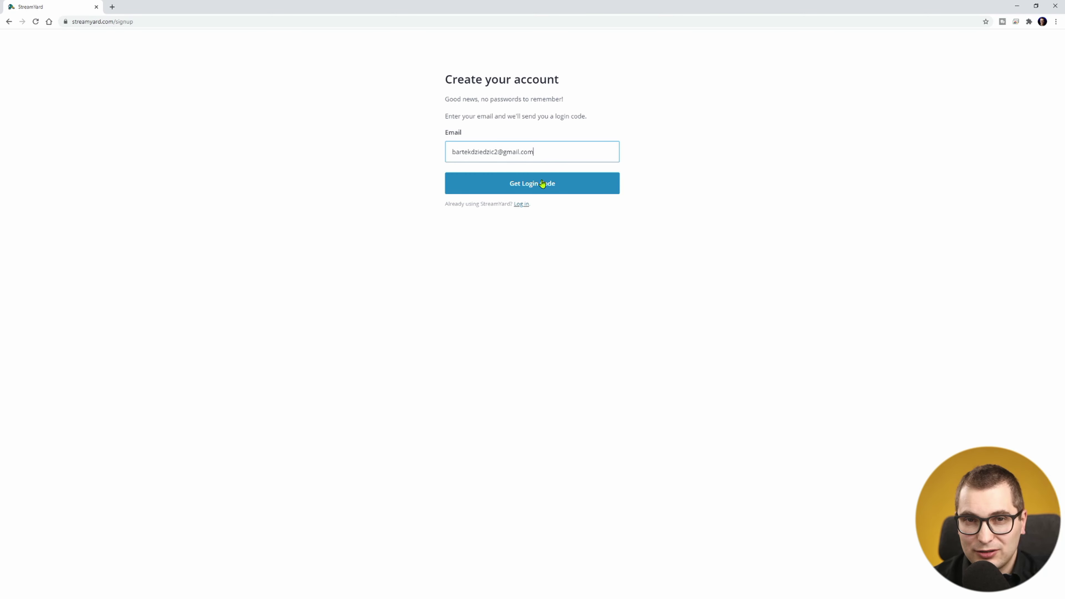
Connect a YouTube channel as a streaming destination by authorizing it with the Google account.
{"action": "left_click", "coordinate": [81, 73]}
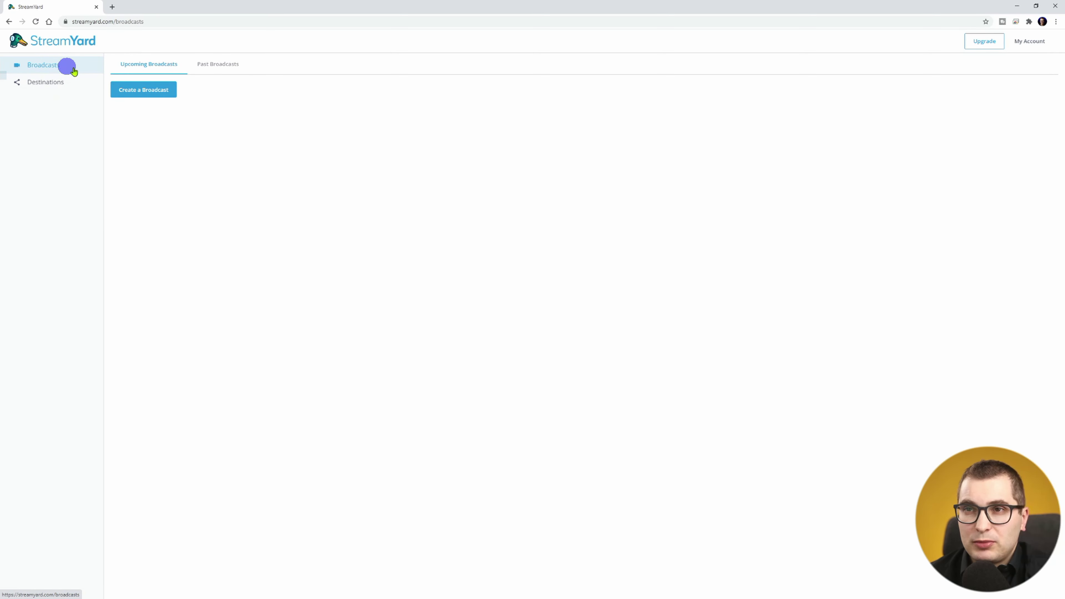
{"action": "left_click", "coordinate": [55, 82]}
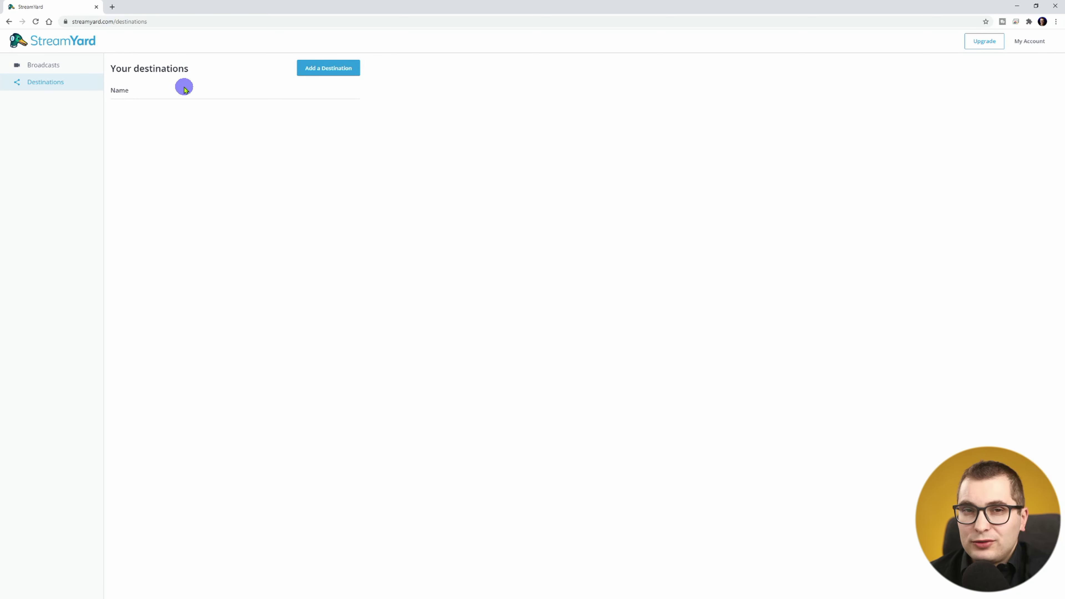
{"action": "left_click", "coordinate": [315, 71]}
{"action": "left_click", "coordinate": [301, 123]}
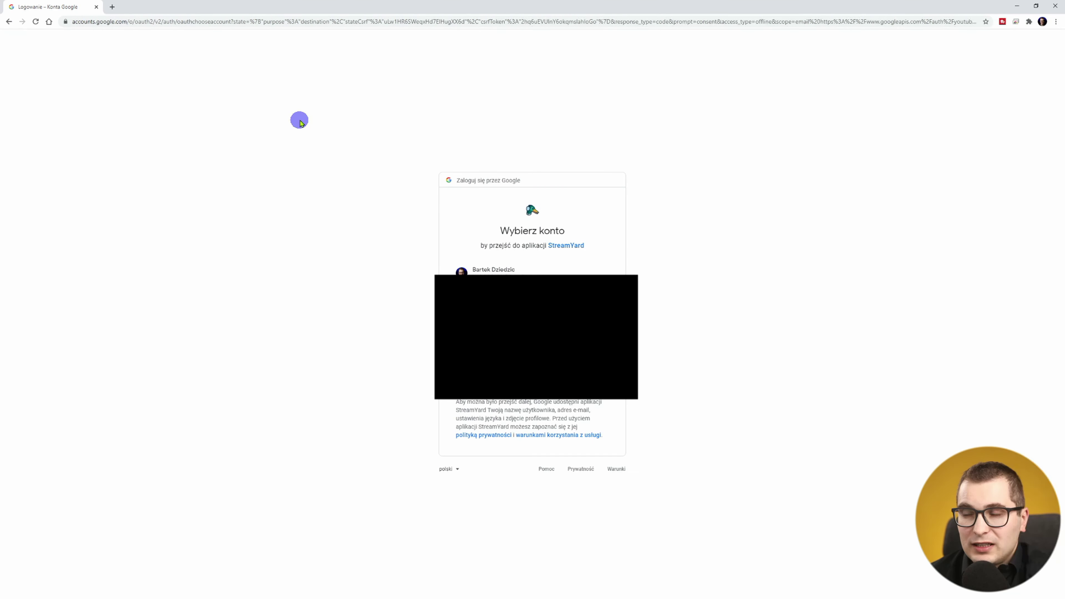
{"action": "left_click", "coordinate": [495, 271]}
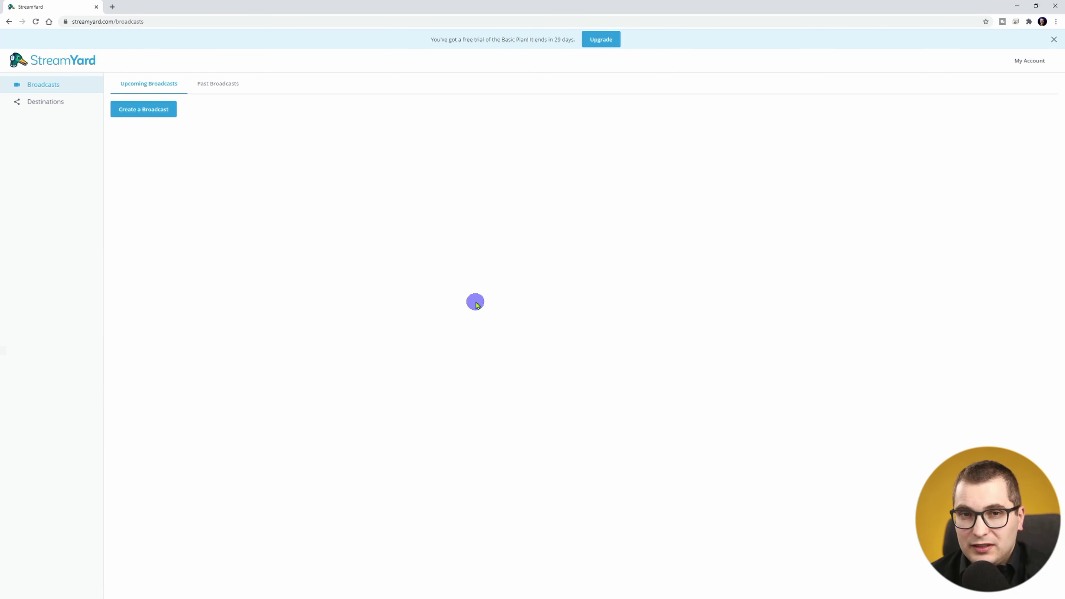
Add a Facebook Group destination and choose the group "Porady i narzędzia do rozwoju w internecie".
{"action": "left_click", "coordinate": [57, 104]}
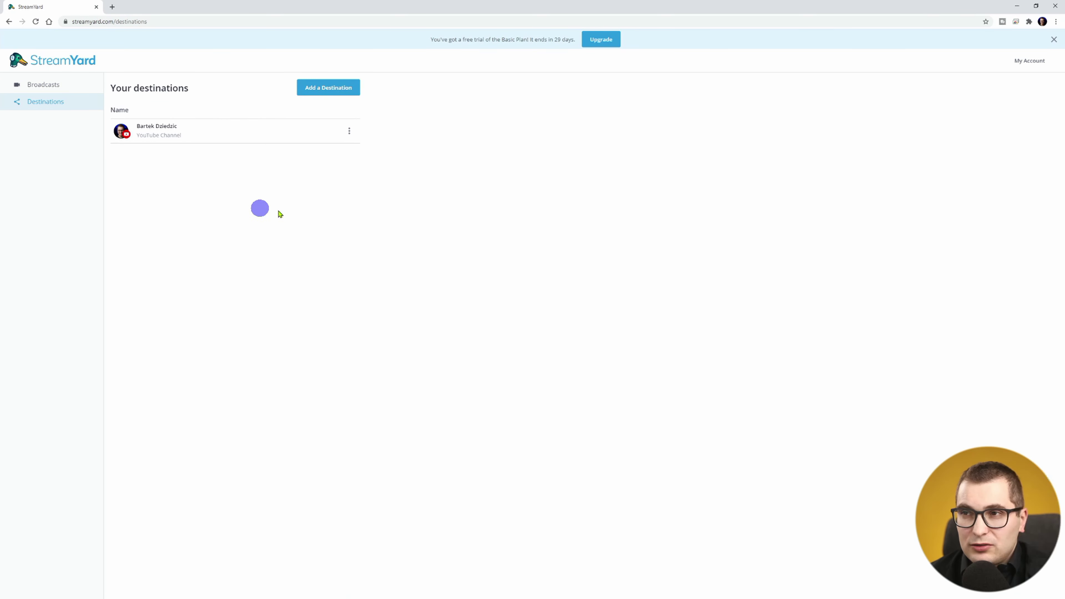
{"action": "left_click", "coordinate": [327, 93]}
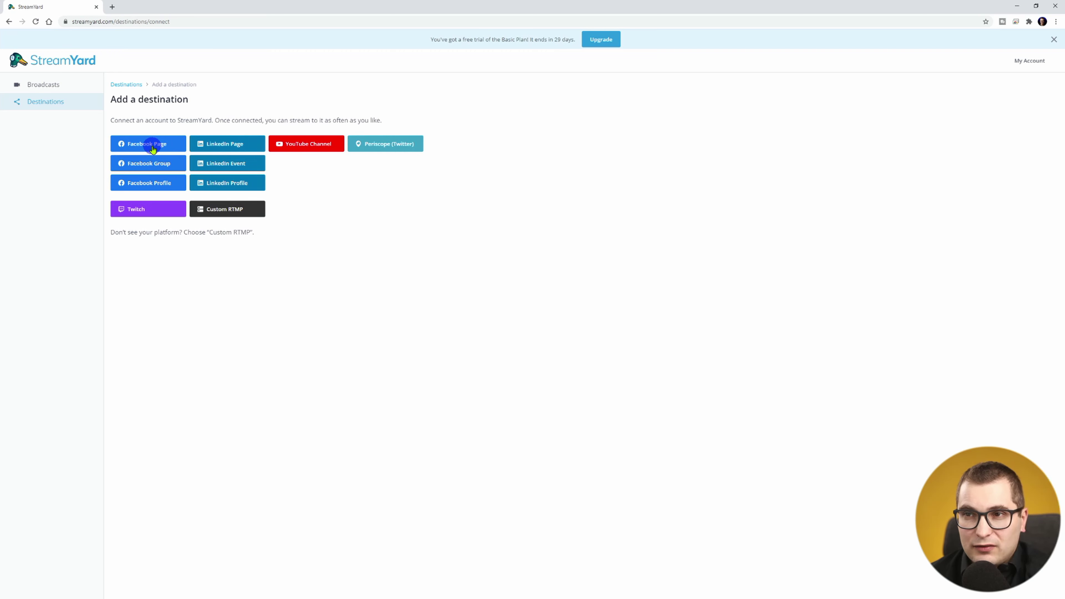
{"action": "left_click", "coordinate": [149, 164]}
{"action": "left_click", "coordinate": [508, 352]}
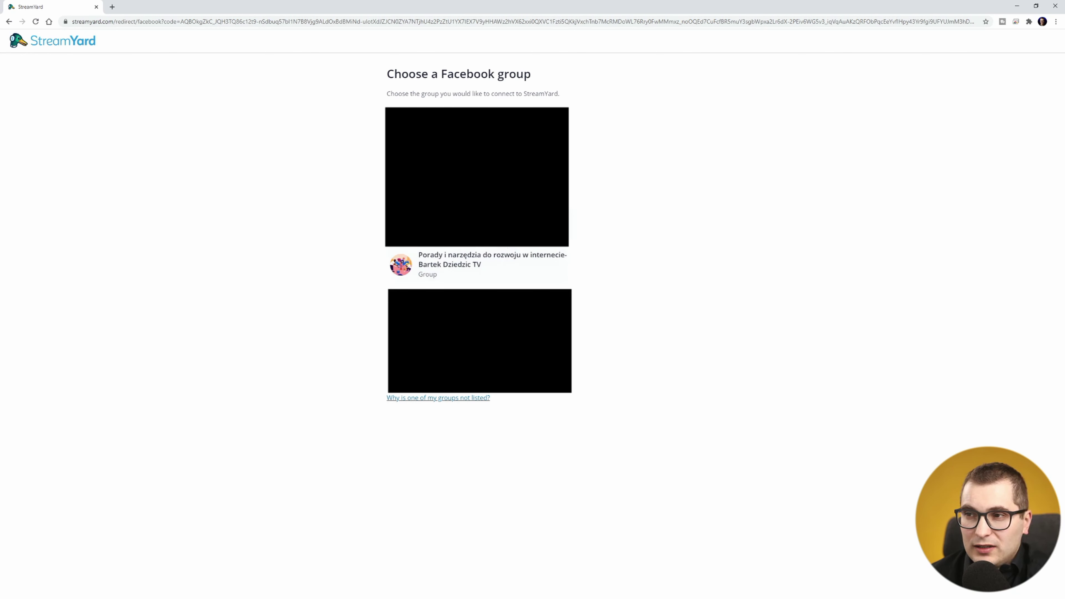
{"action": "left_click", "coordinate": [506, 264]}
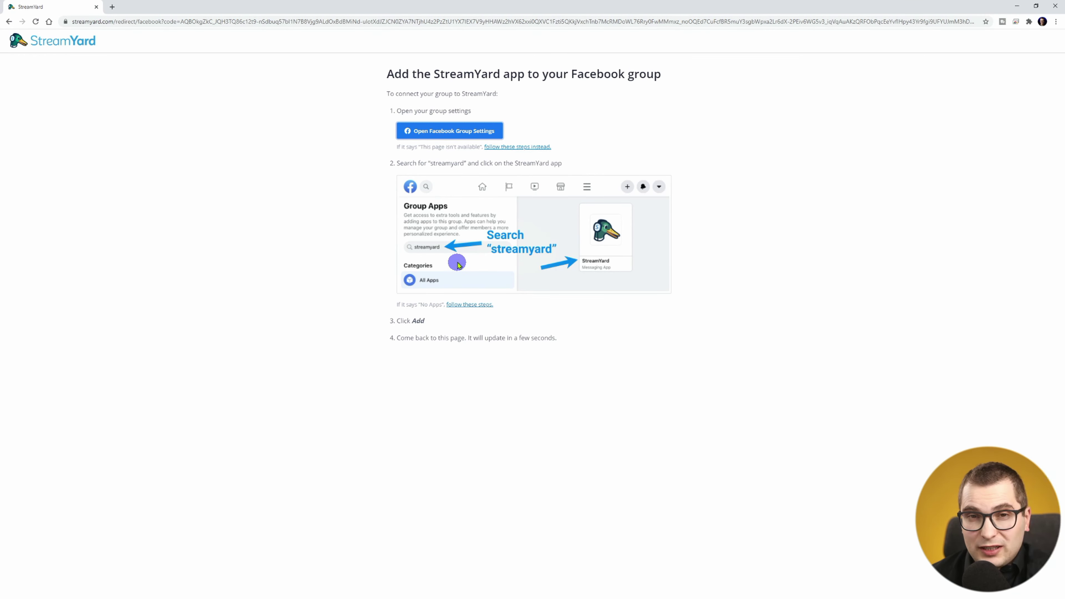
Add the StreamYard app to the Facebook group through its app settings and return to the StreamYard broadcasts list.
{"action": "left_click", "coordinate": [439, 131]}
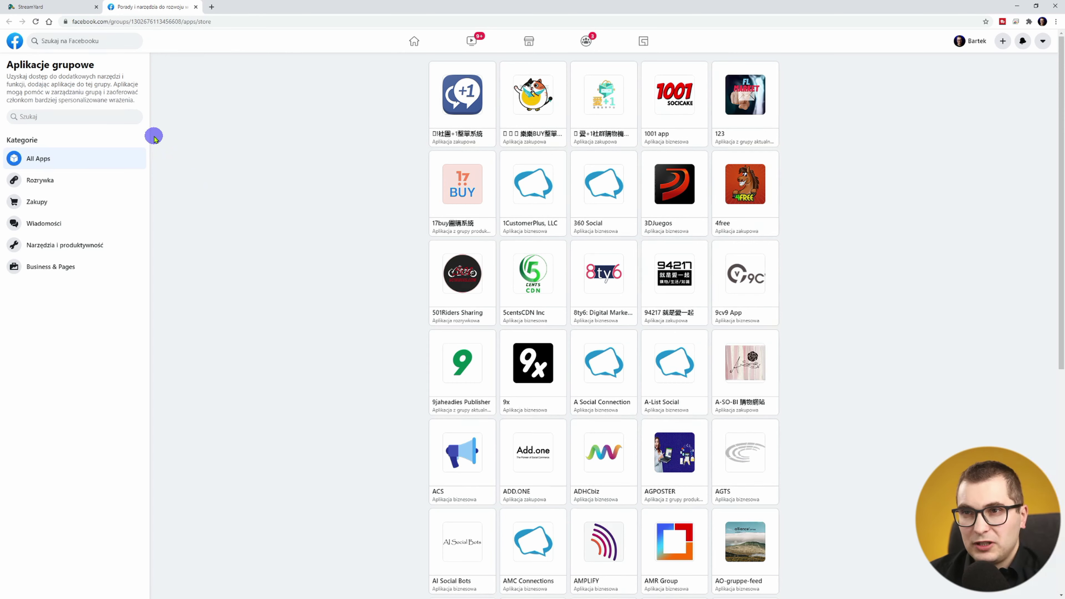
{"action": "left_click", "coordinate": [102, 116]}
{"action": "type", "text": "streamyard"}
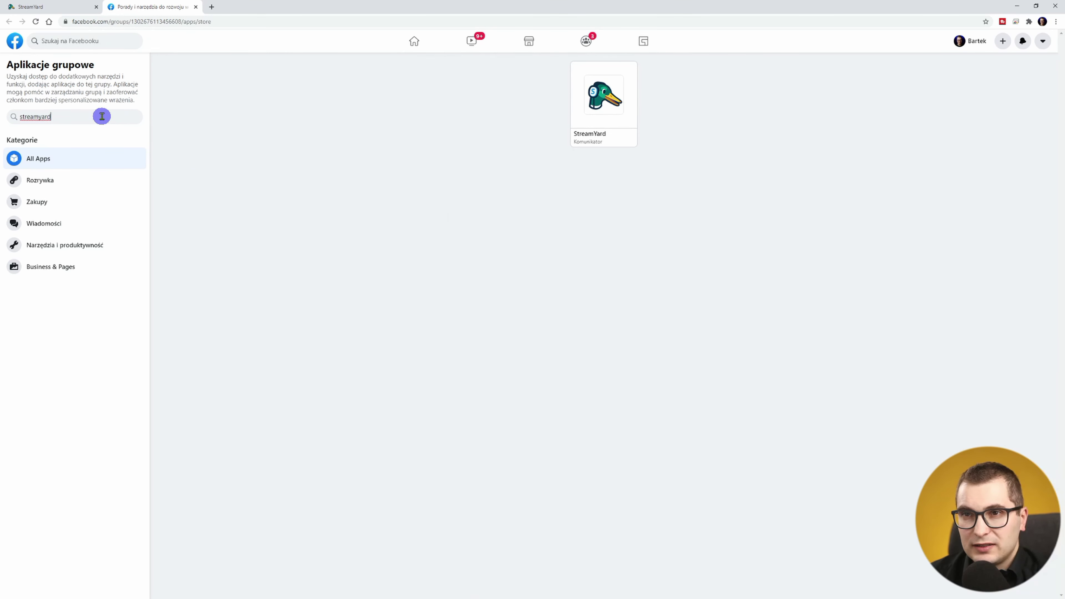
{"action": "left_click", "coordinate": [595, 107]}
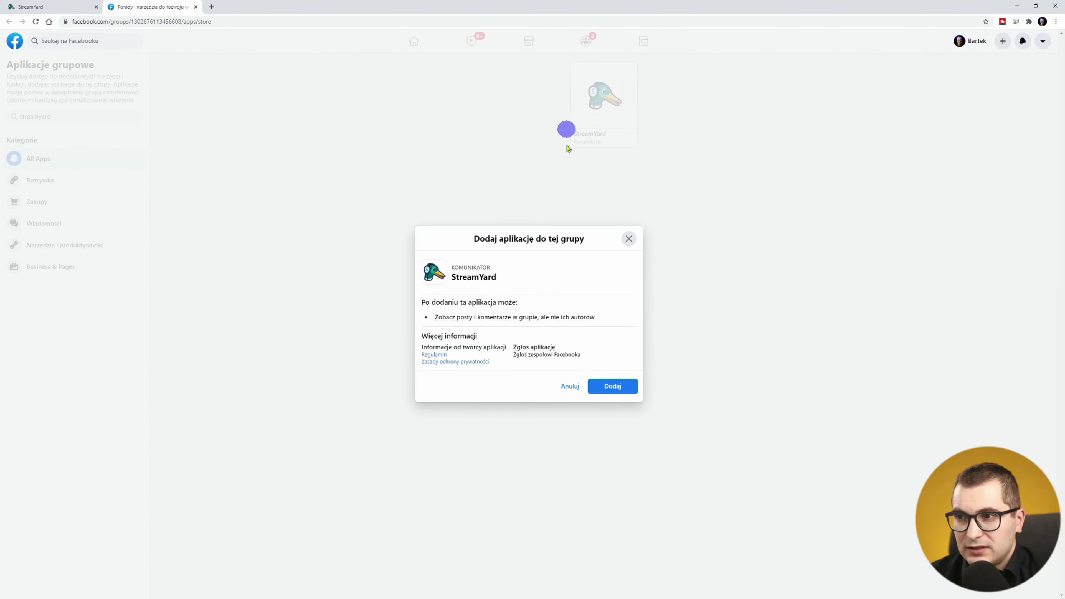
{"action": "left_click", "coordinate": [618, 387]}
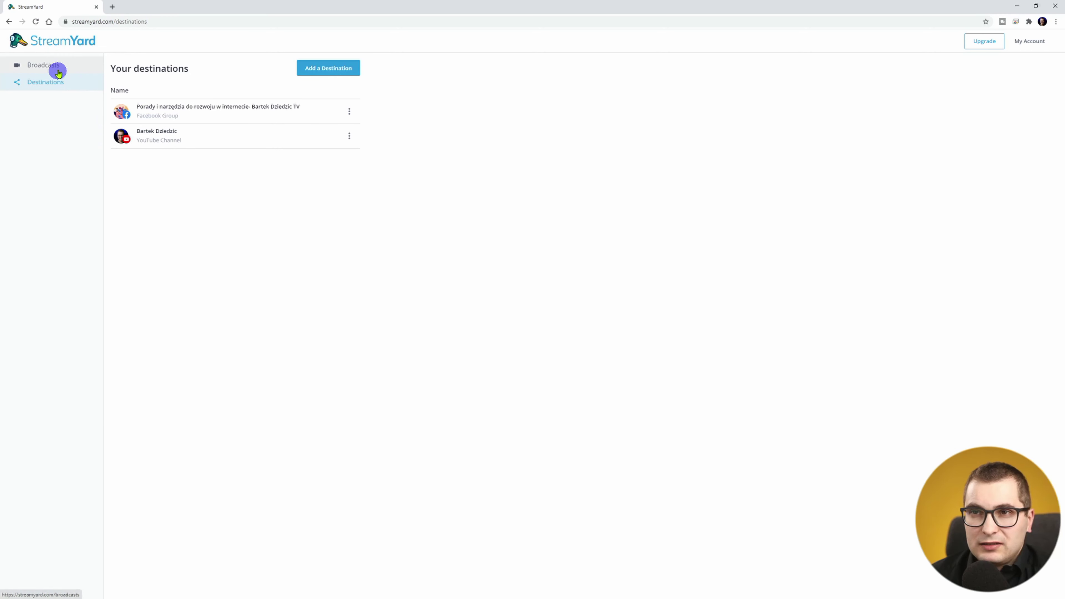
{"action": "left_click", "coordinate": [58, 66]}
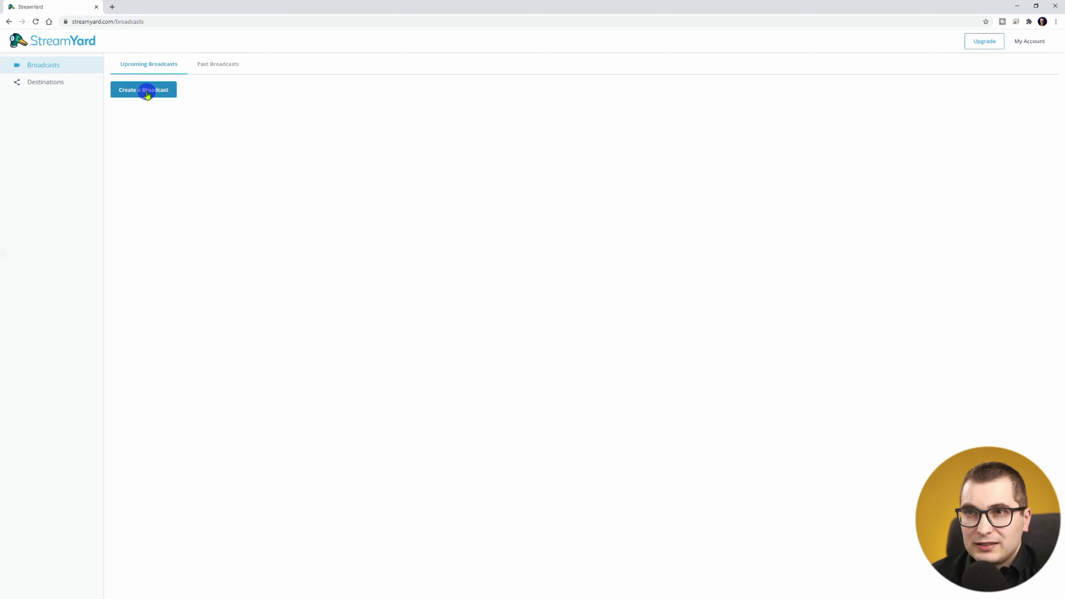
{"action": "left_click", "coordinate": [161, 90]}
{"action": "left_click", "coordinate": [450, 109]}
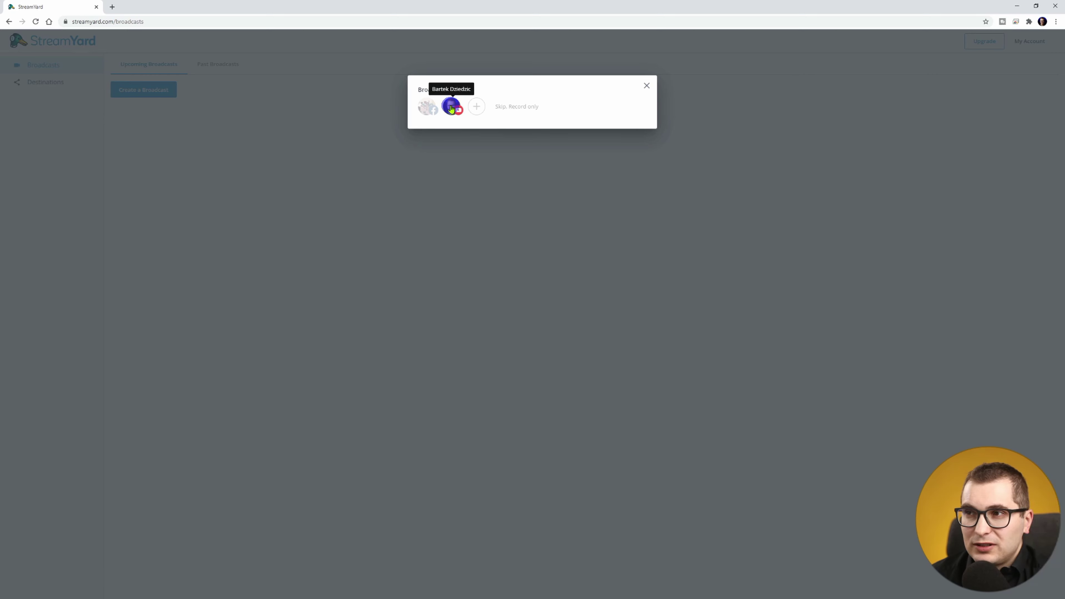
{"action": "left_click", "coordinate": [176, 94]}
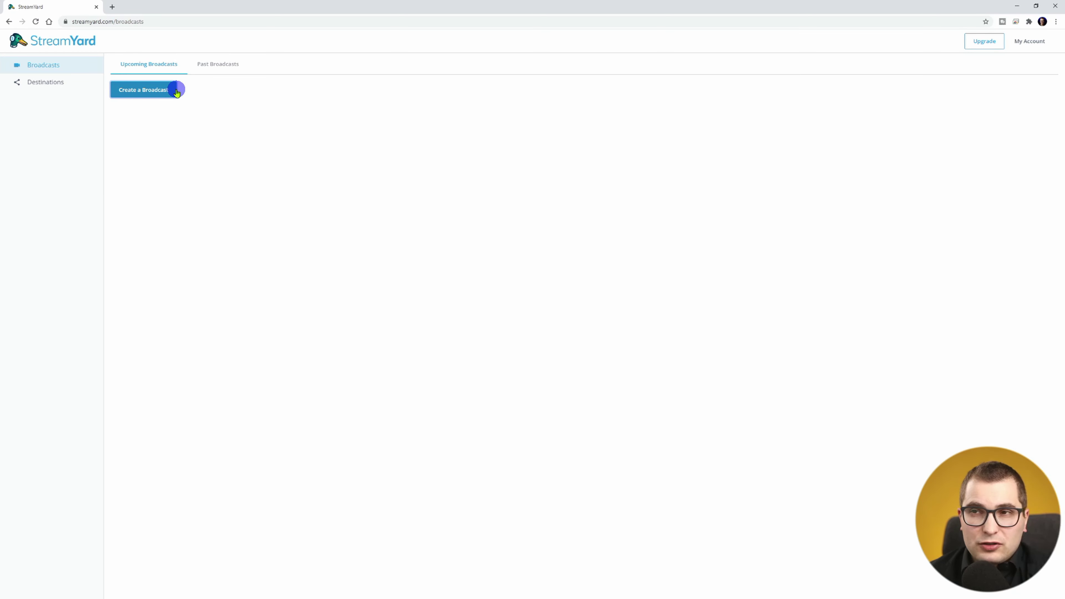
Set up a new broadcast to the Facebook group and YouTube channel, scheduled for later, and open its per-destination customization.
{"action": "left_click", "coordinate": [159, 90]}
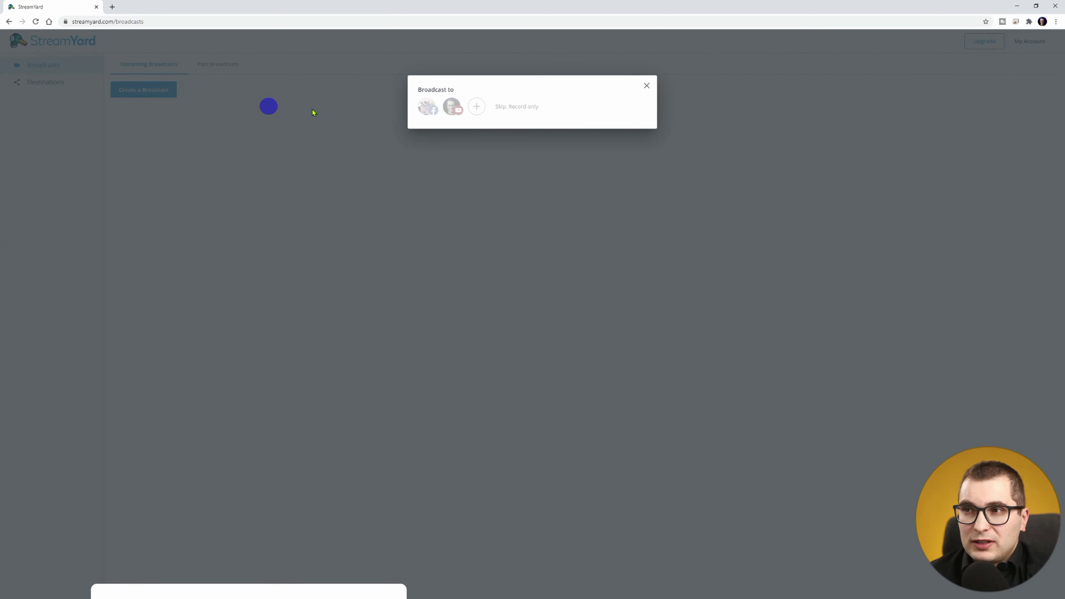
{"action": "left_click", "coordinate": [427, 110]}
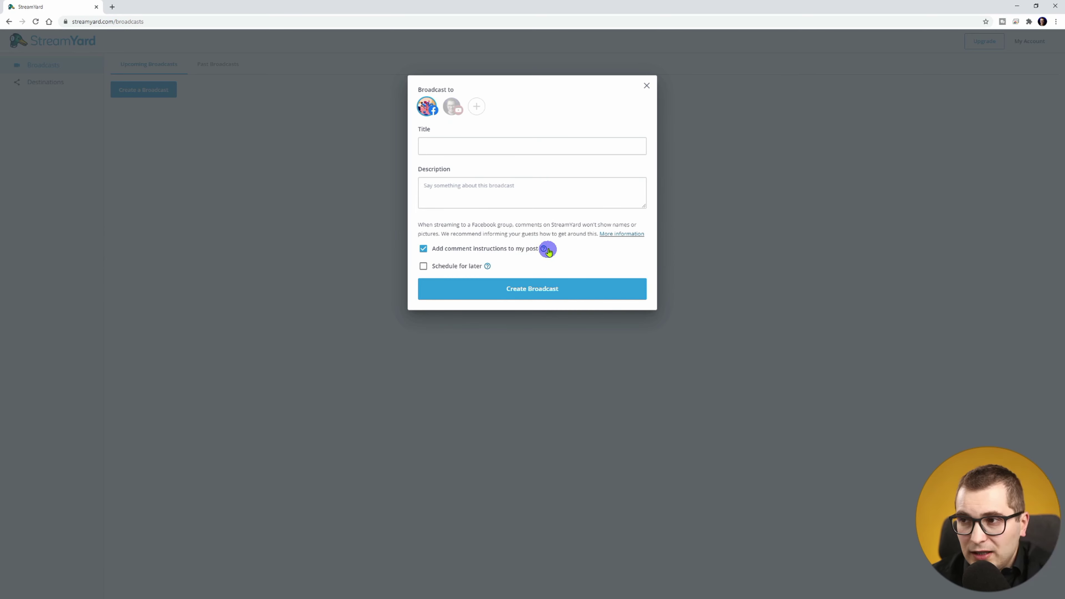
{"action": "mouse_move", "coordinate": [542, 249]}
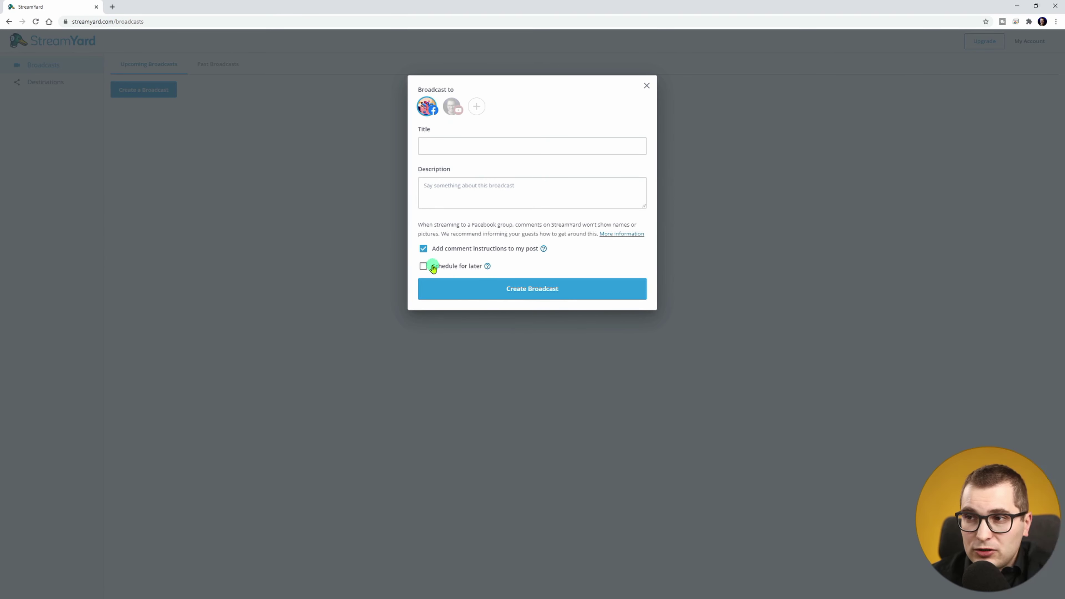
{"action": "left_click", "coordinate": [424, 266]}
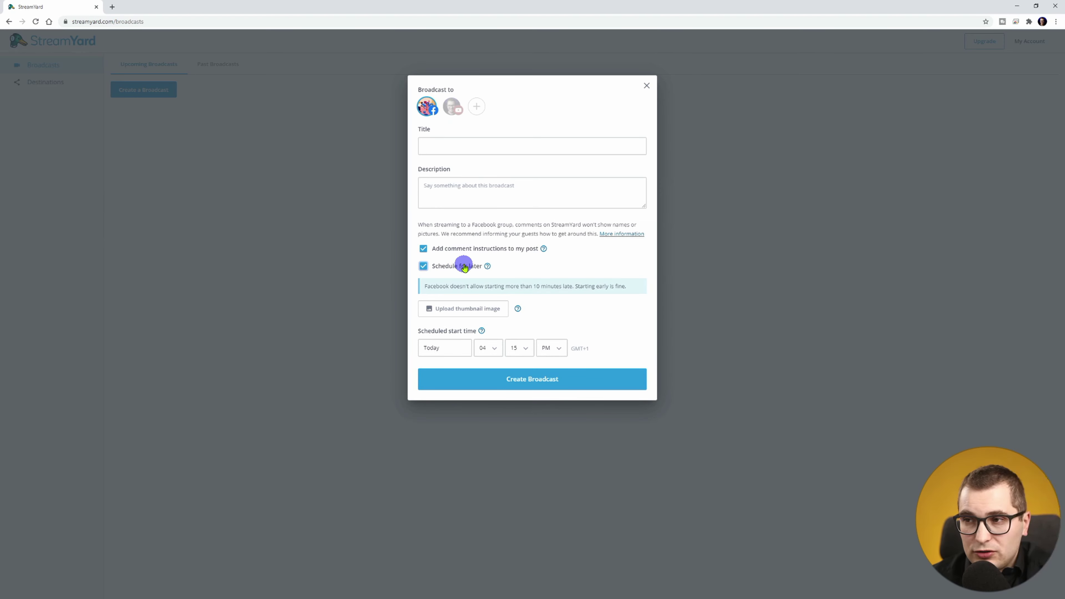
{"action": "left_click", "coordinate": [423, 266]}
{"action": "left_click", "coordinate": [423, 266]}
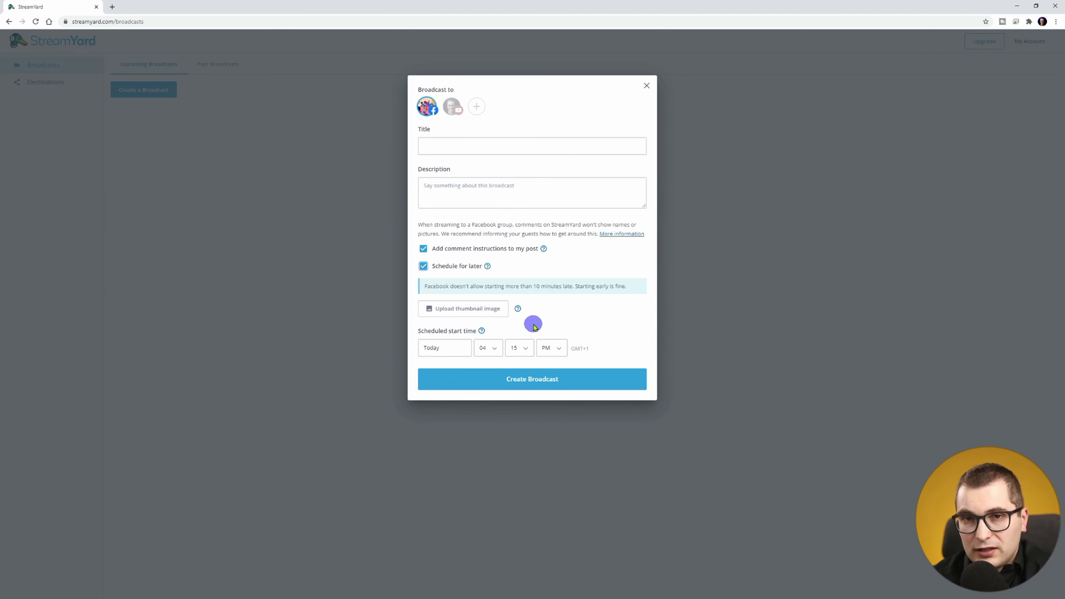
{"action": "left_click", "coordinate": [452, 106]}
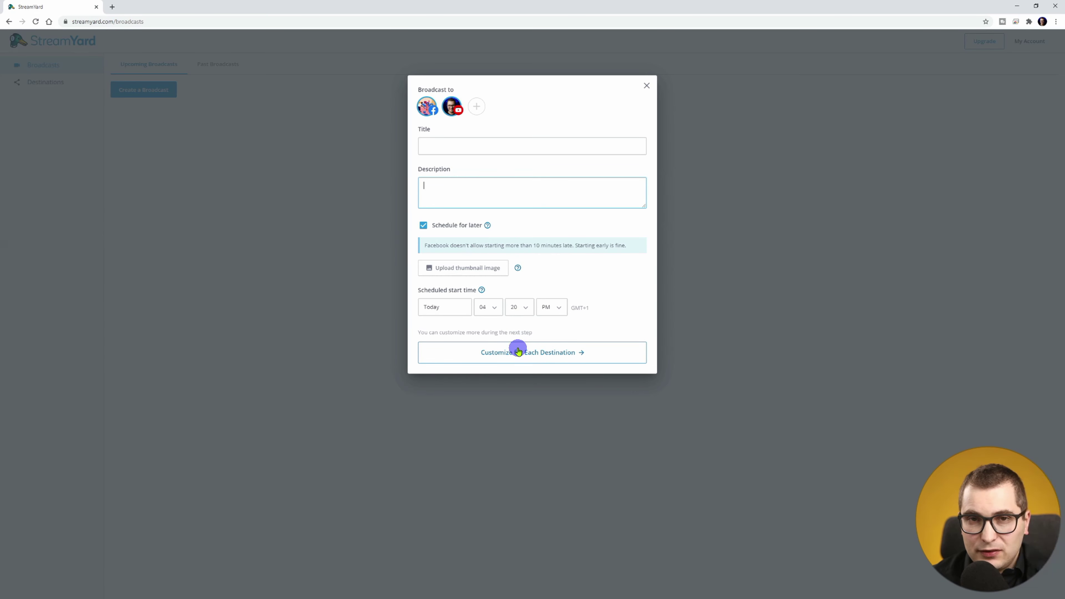
{"action": "left_click", "coordinate": [565, 351]}
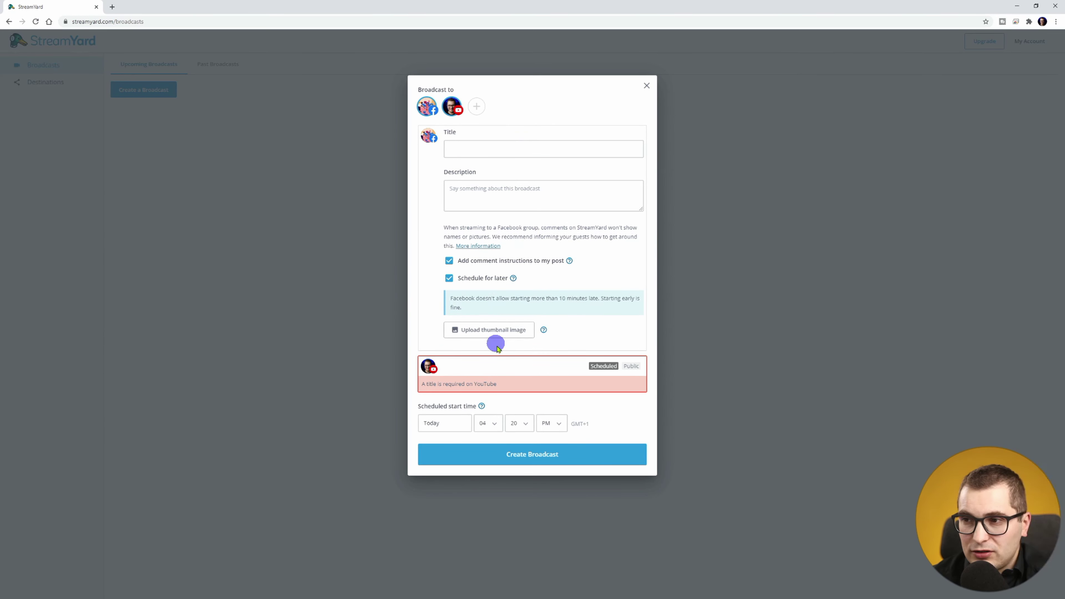
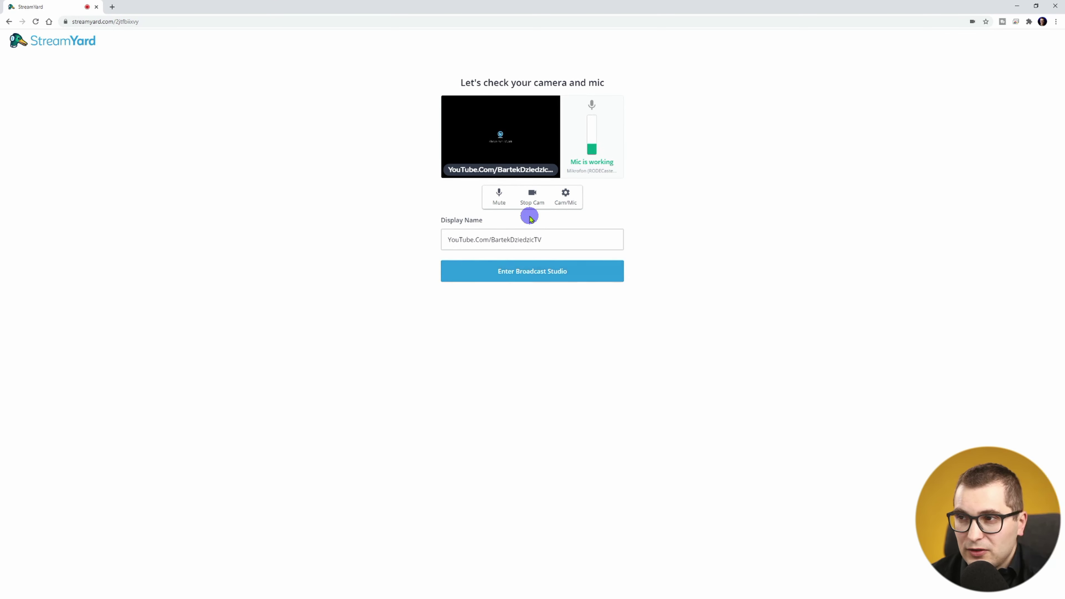
Set the camera to Integrated Webcam (0c45:6713) with High Definition (720p) resolution.
{"action": "key", "text": "ctrl+plus"}
{"action": "key", "text": "ctrl+plus"}
{"action": "key", "text": "ctrl+plus"}
{"action": "key", "text": "ctrl+plus"}
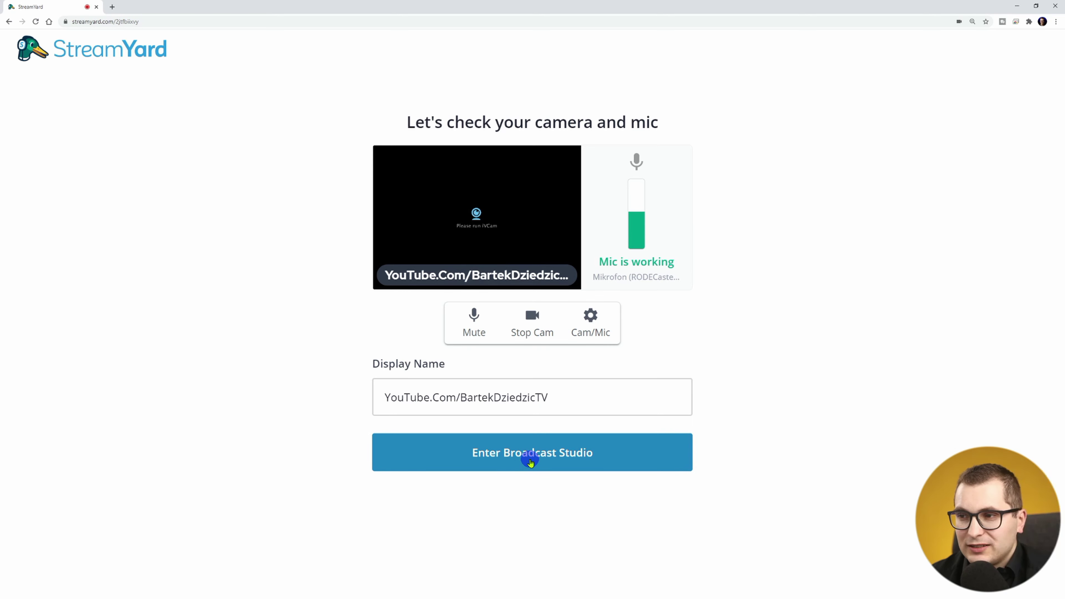
{"action": "left_click", "coordinate": [588, 325]}
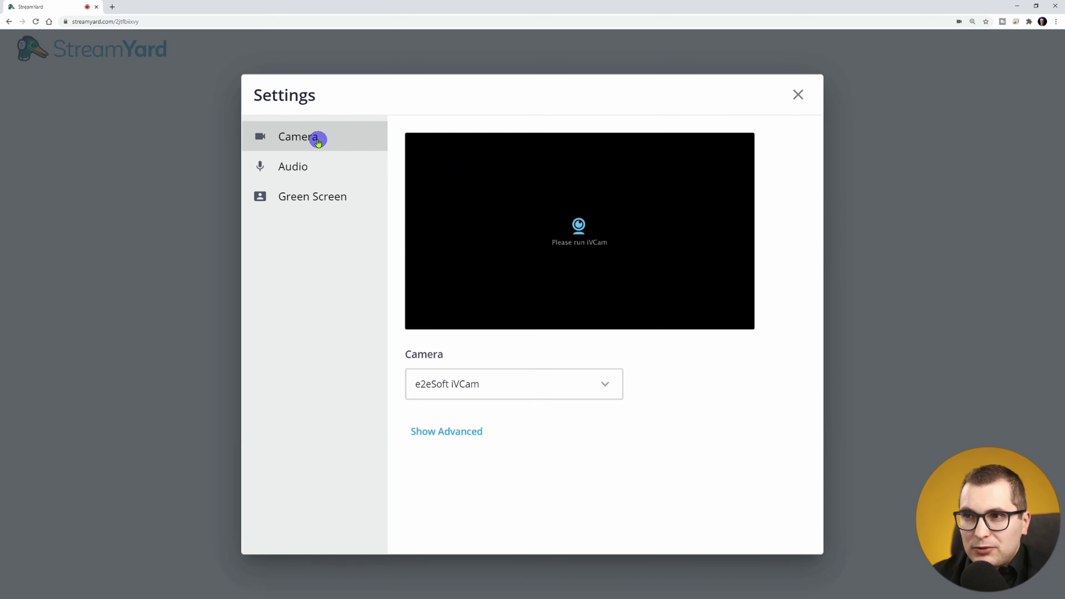
{"action": "left_click", "coordinate": [501, 377]}
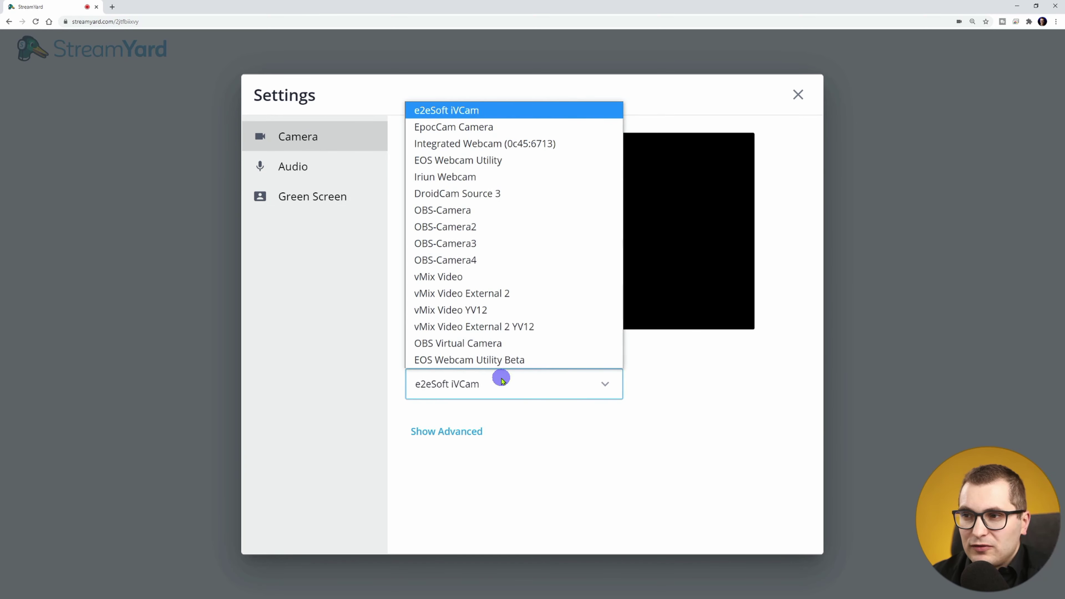
{"action": "left_click", "coordinate": [457, 144]}
{"action": "left_click", "coordinate": [445, 432]}
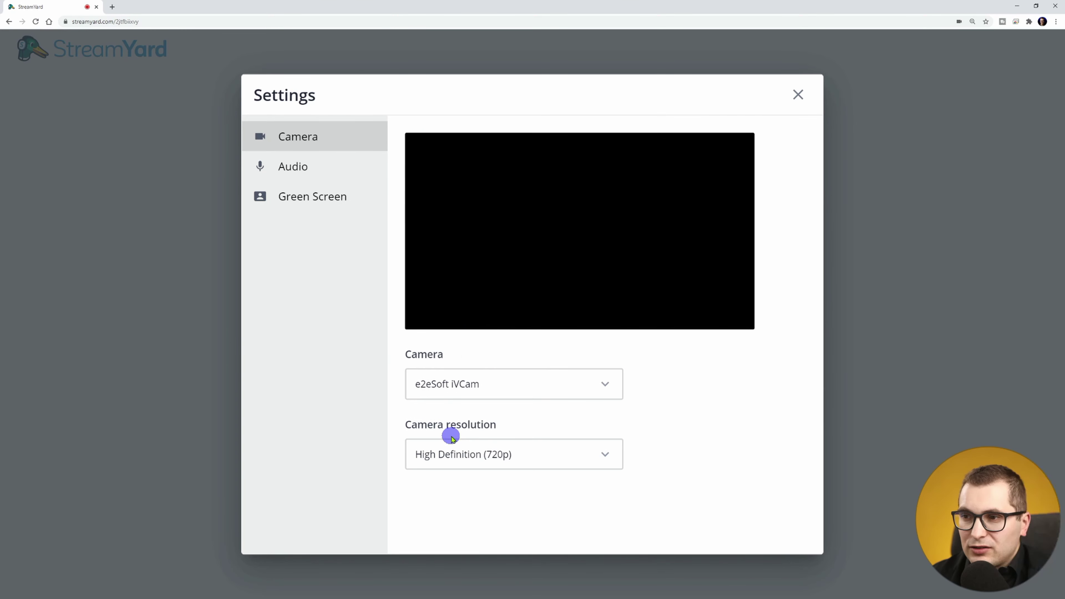
{"action": "left_click", "coordinate": [518, 457]}
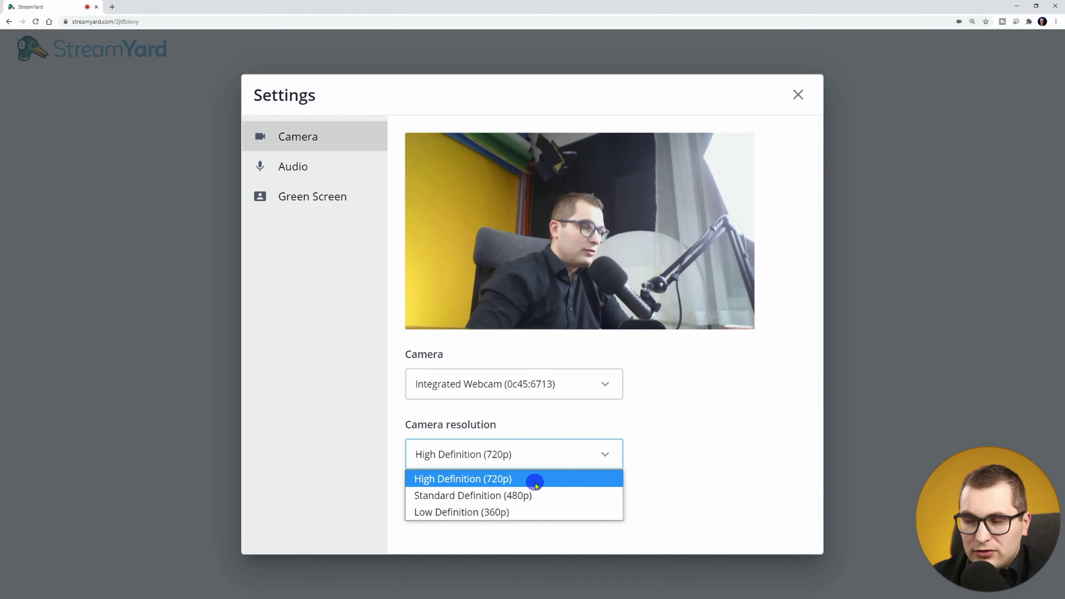
{"action": "left_click", "coordinate": [536, 482]}
Examine the available microphones in the audio settings.
{"action": "left_click", "coordinate": [289, 166]}
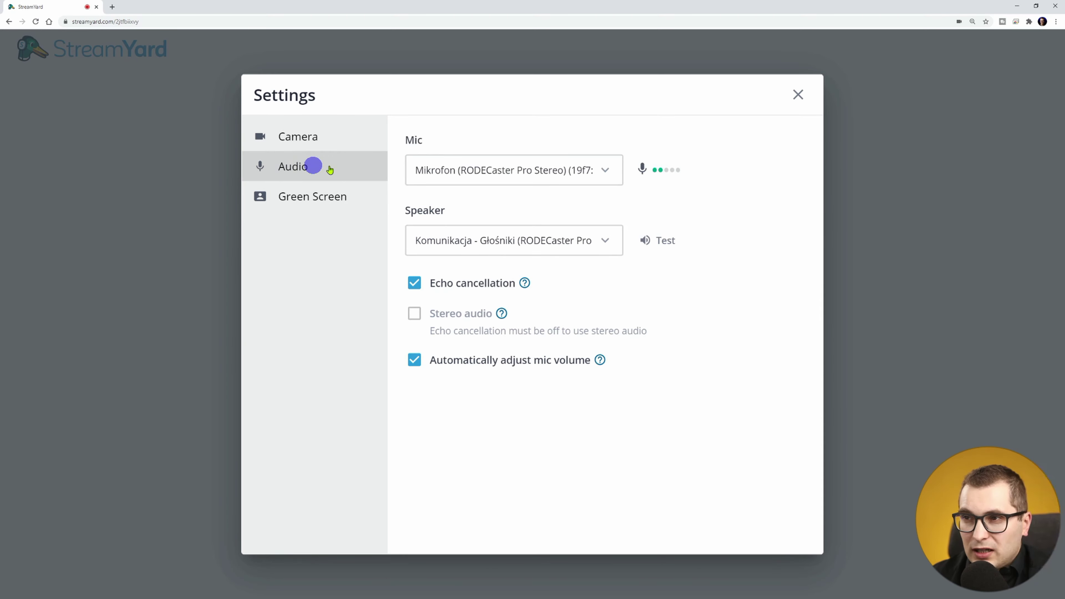
{"action": "left_click", "coordinate": [529, 171]}
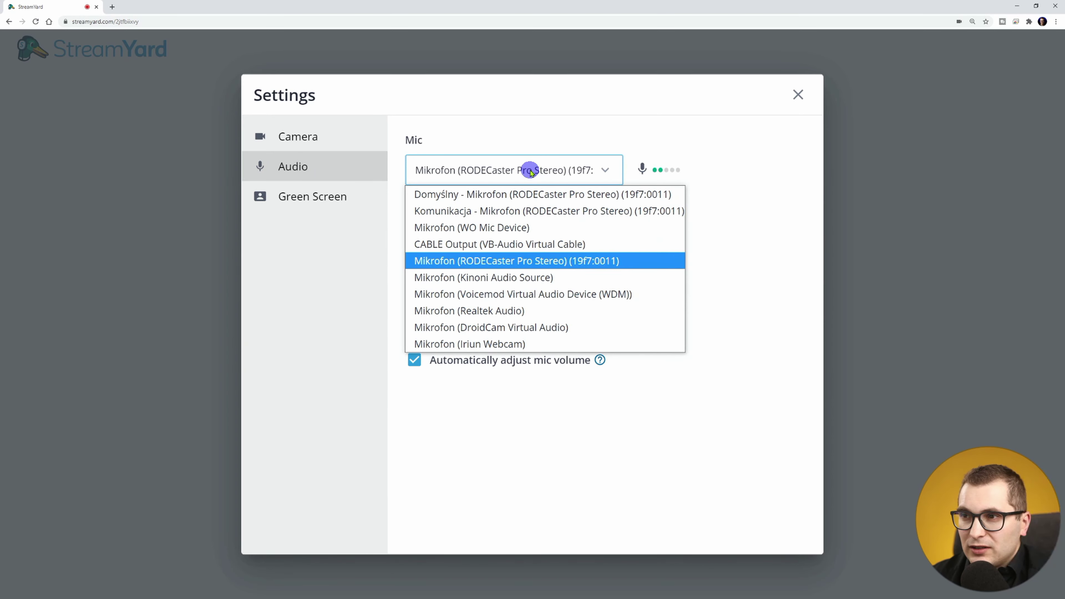
{"action": "left_click", "coordinate": [539, 136]}
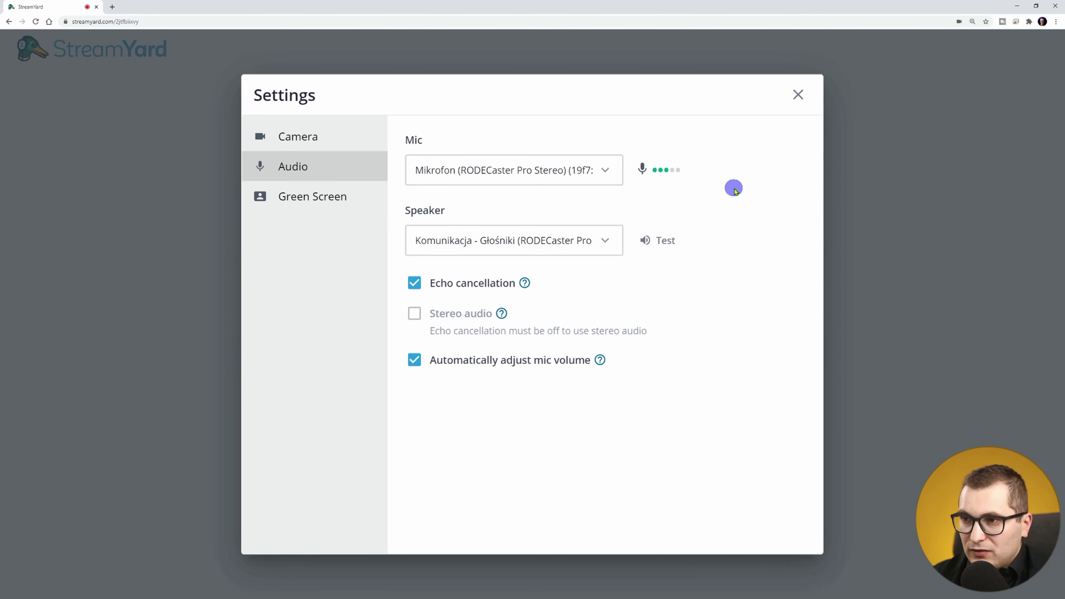
Examine the available speaker and microphone devices in the audio settings, keeping the current selections.
{"action": "left_click", "coordinate": [507, 245]}
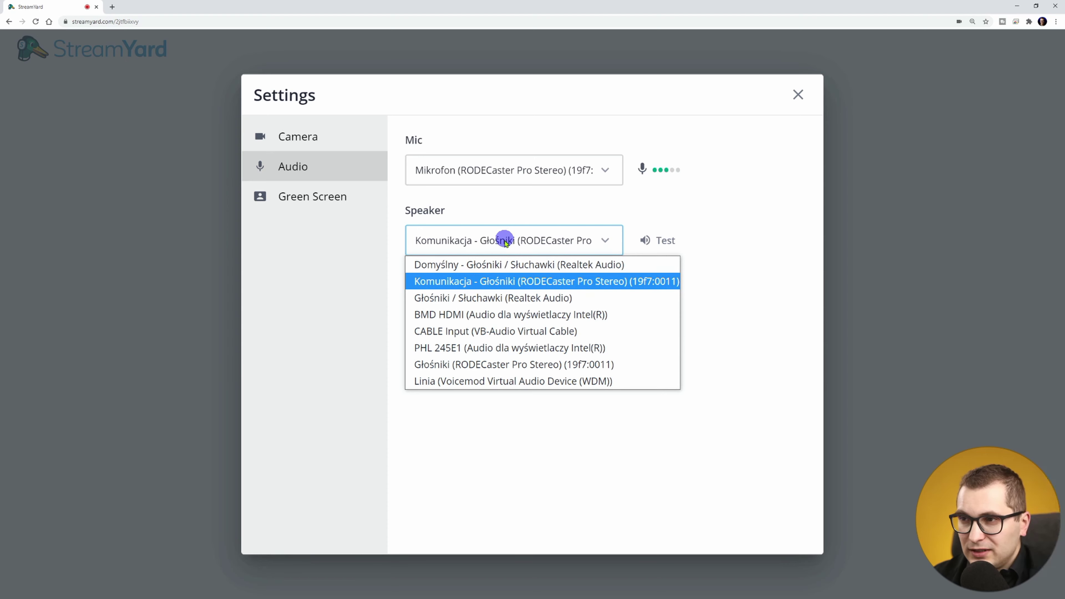
{"action": "left_click", "coordinate": [494, 211]}
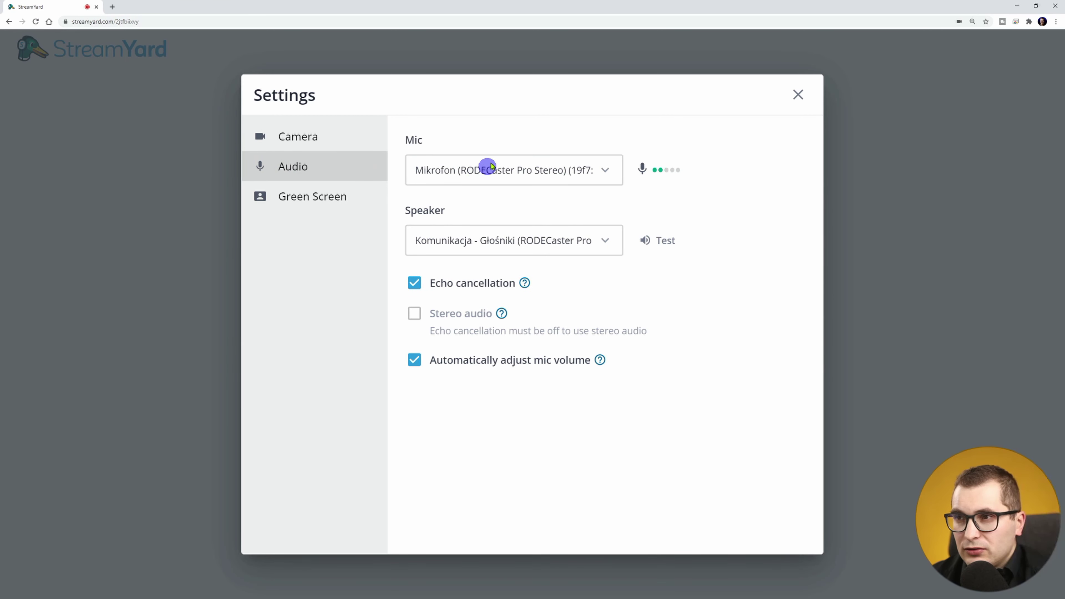
{"action": "left_click", "coordinate": [531, 176]}
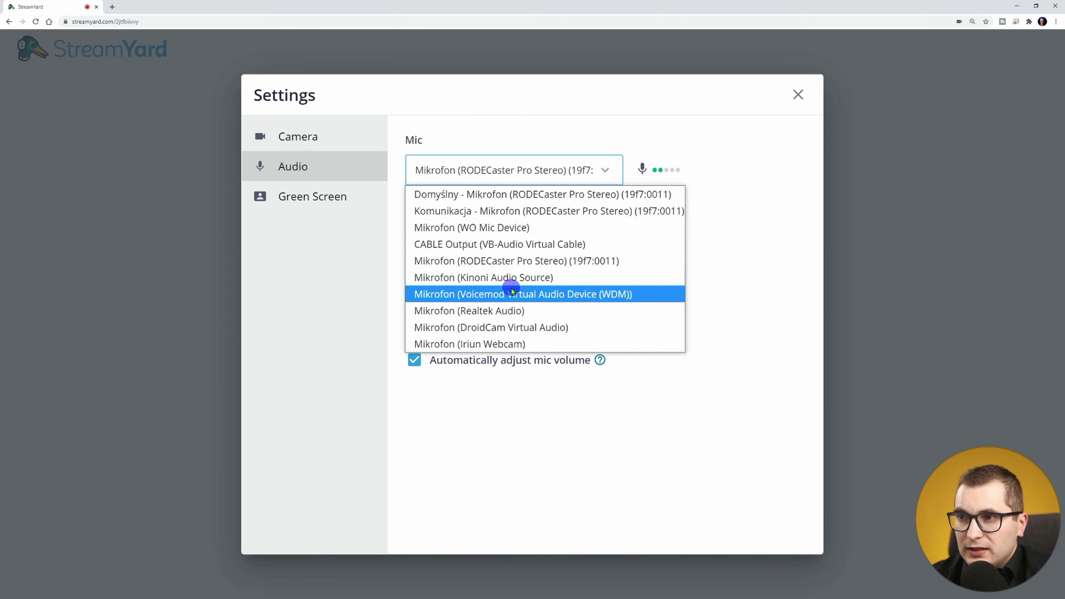
{"action": "left_click", "coordinate": [540, 132]}
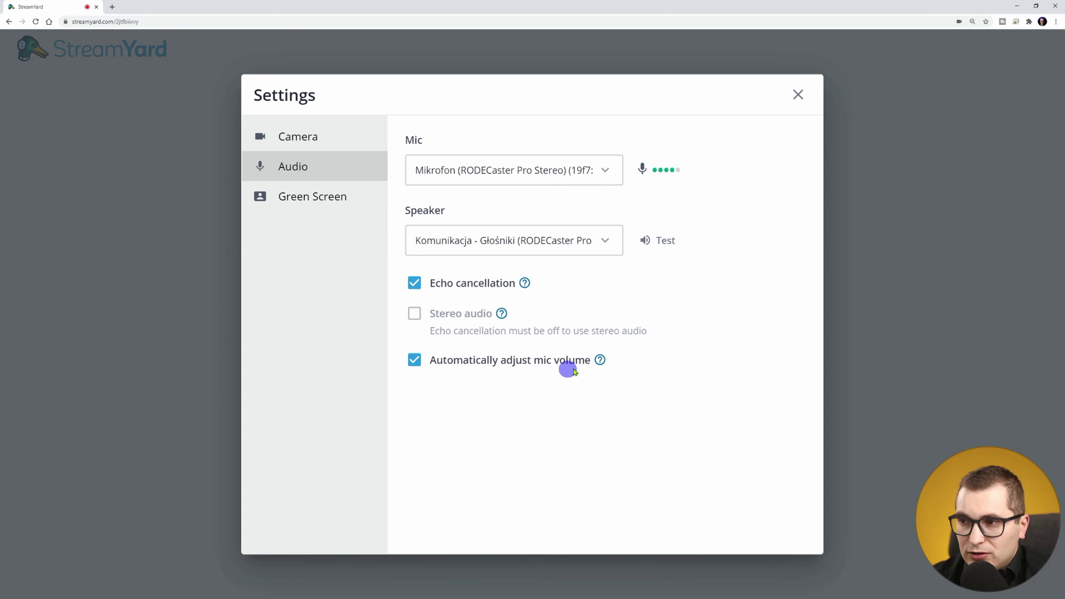
Try manual mic volume at 156 and back at 100, and re-enable automatic mic volume adjustment.
{"action": "left_click", "coordinate": [415, 359]}
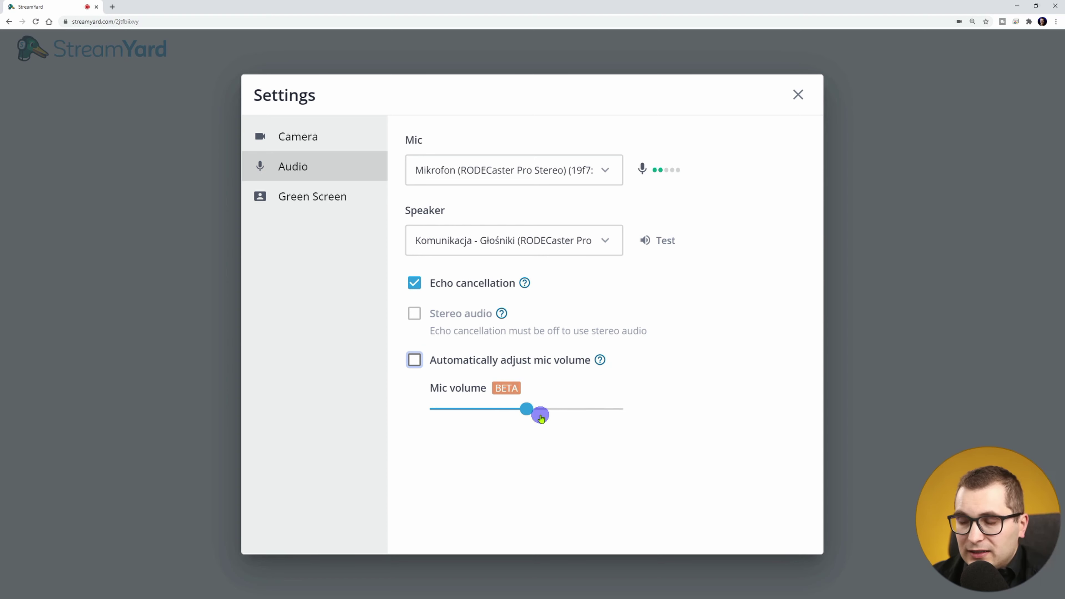
{"action": "left_click_drag", "start_coordinate": [533, 414], "coordinate": [582, 411]}
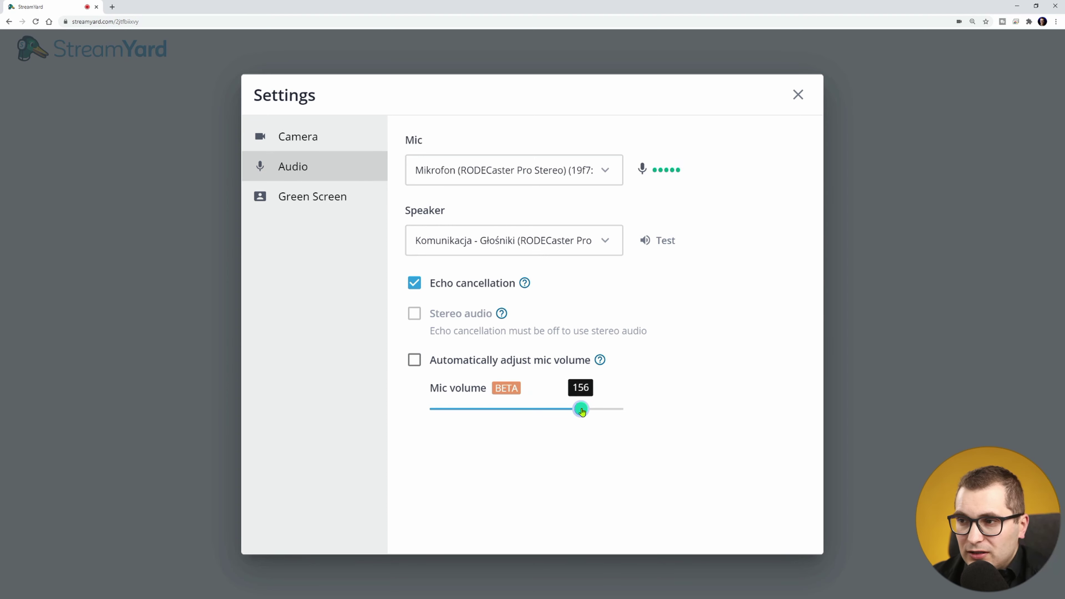
{"action": "left_click_drag", "start_coordinate": [584, 411], "coordinate": [530, 414]}
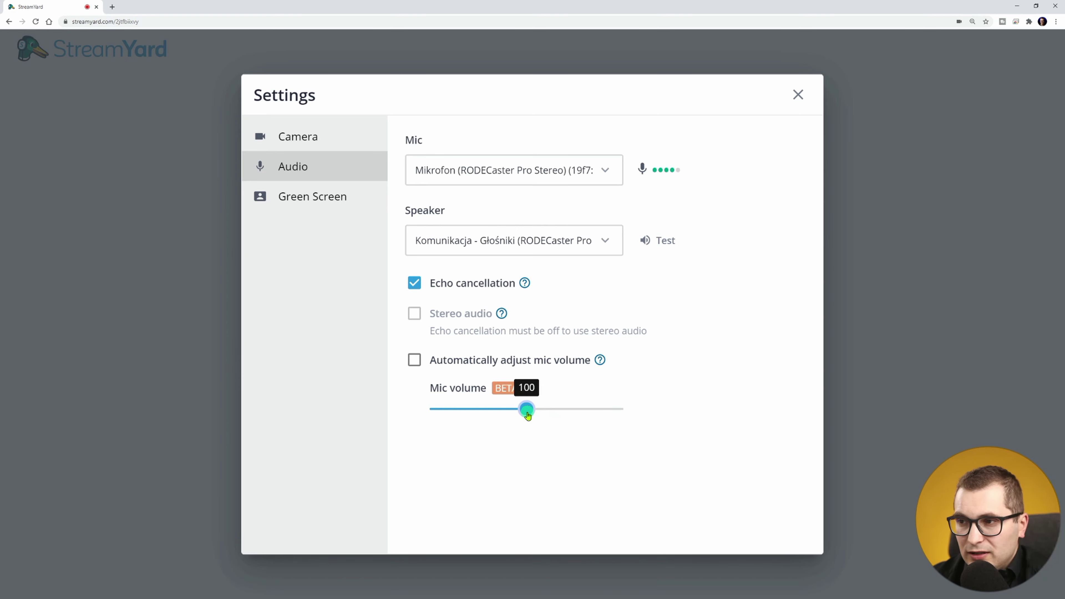
{"action": "left_click", "coordinate": [414, 360]}
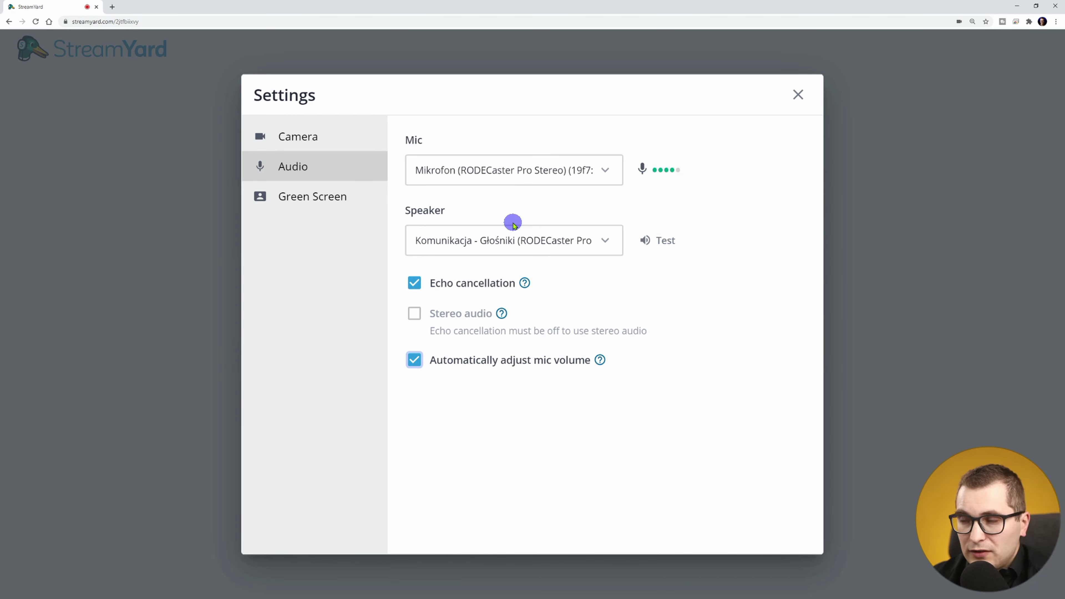
Turn off echo cancellation while leaving automatic mic volume adjustment enabled, and open the green screen settings.
{"action": "left_click", "coordinate": [516, 239]}
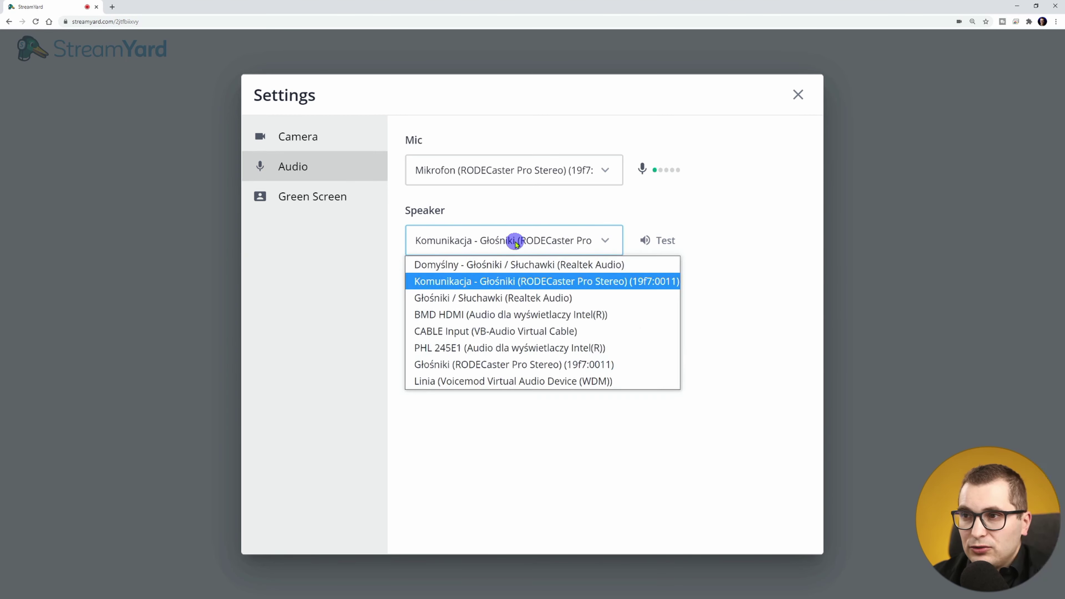
{"action": "left_click", "coordinate": [503, 215]}
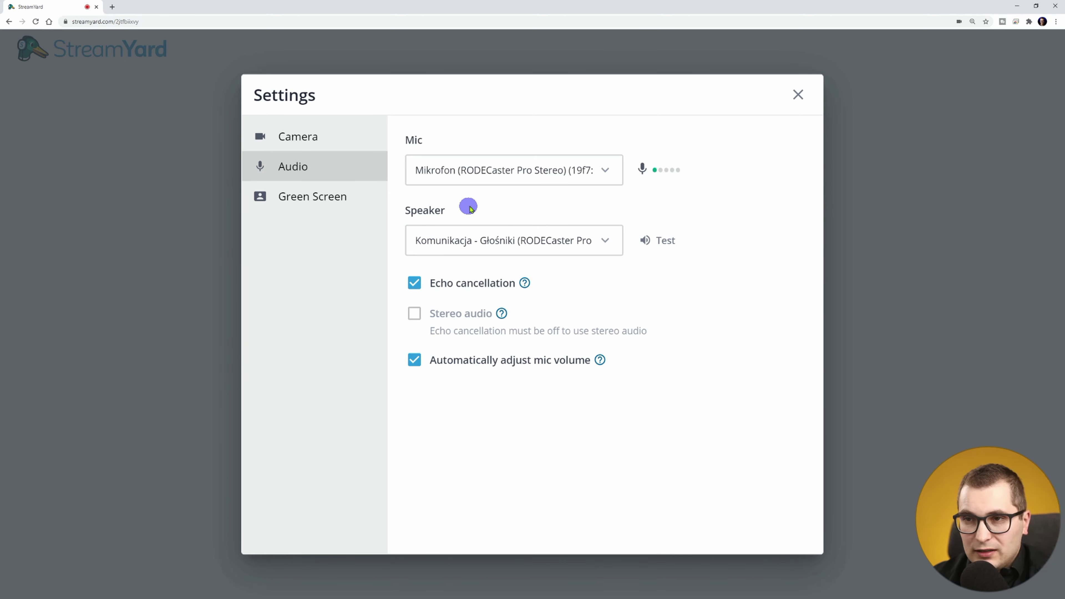
{"action": "left_click", "coordinate": [470, 284]}
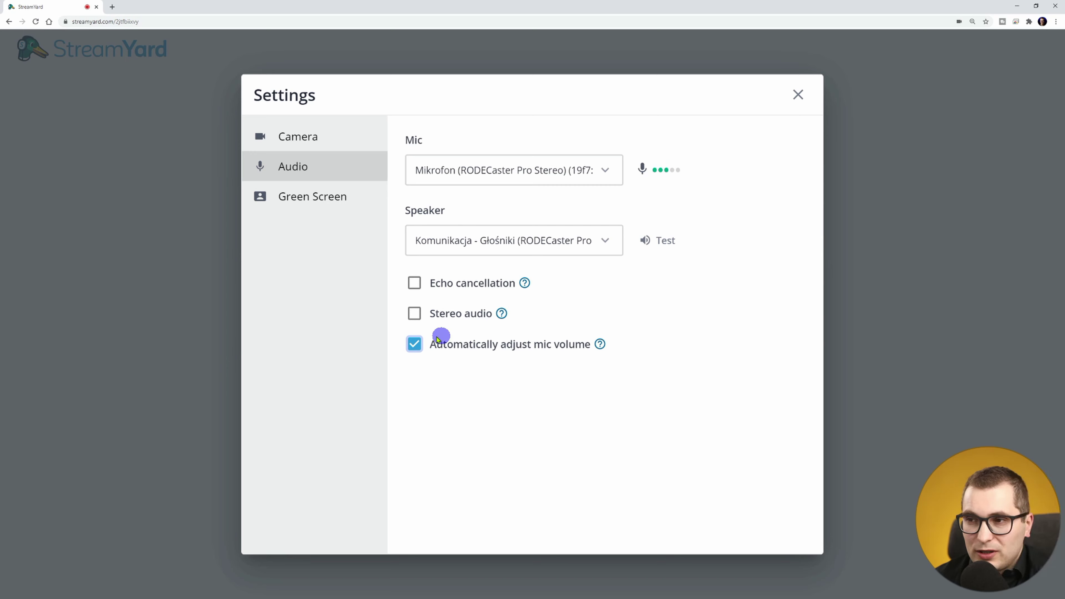
{"action": "left_click", "coordinate": [457, 344]}
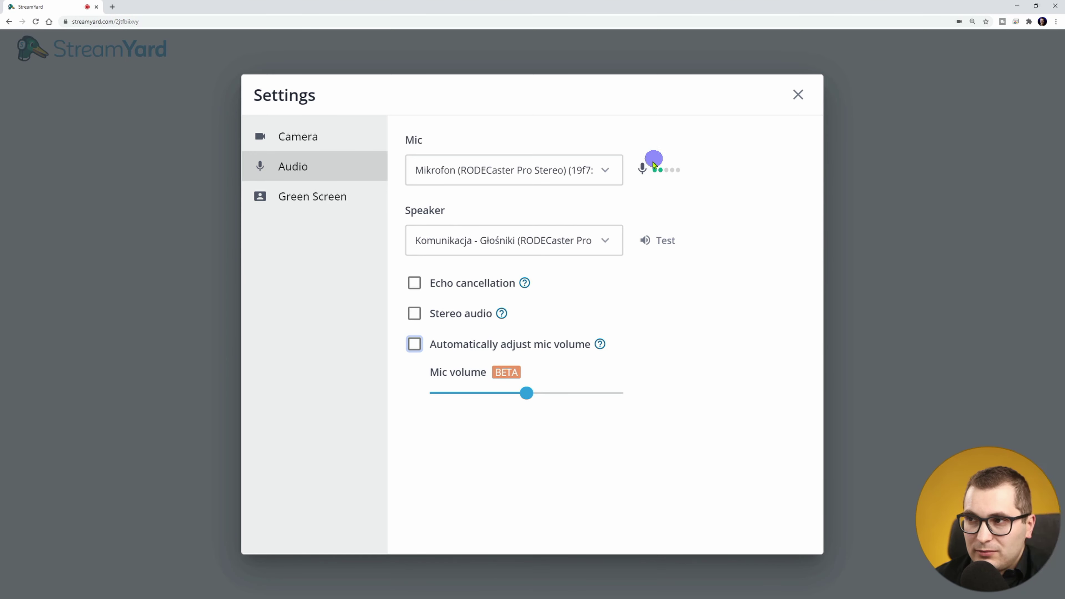
{"action": "mouse_move", "coordinate": [530, 402]}
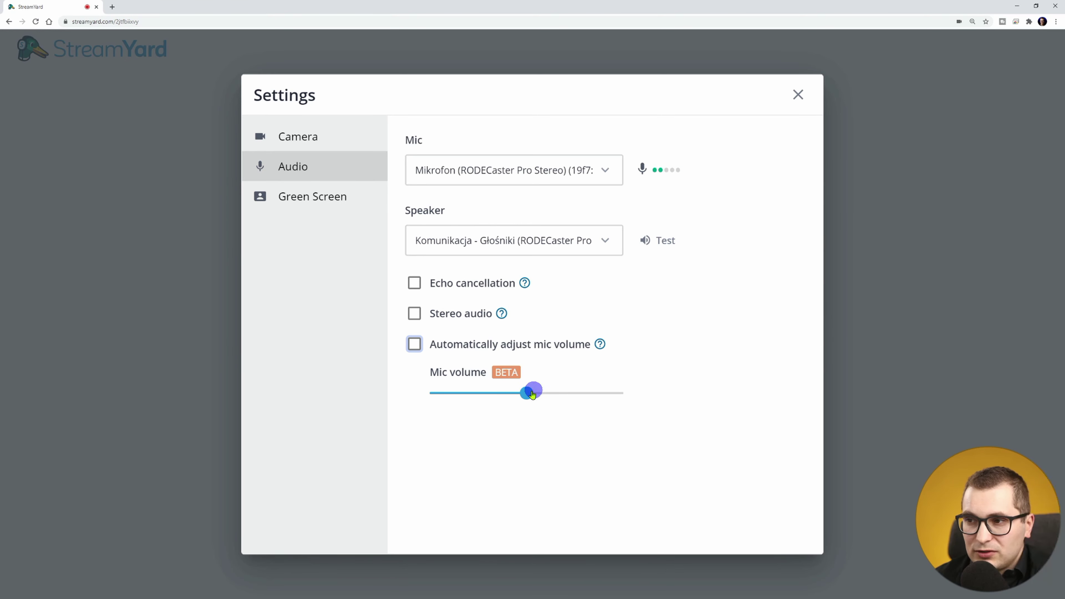
{"action": "left_click", "coordinate": [420, 344]}
{"action": "left_click", "coordinate": [311, 200]}
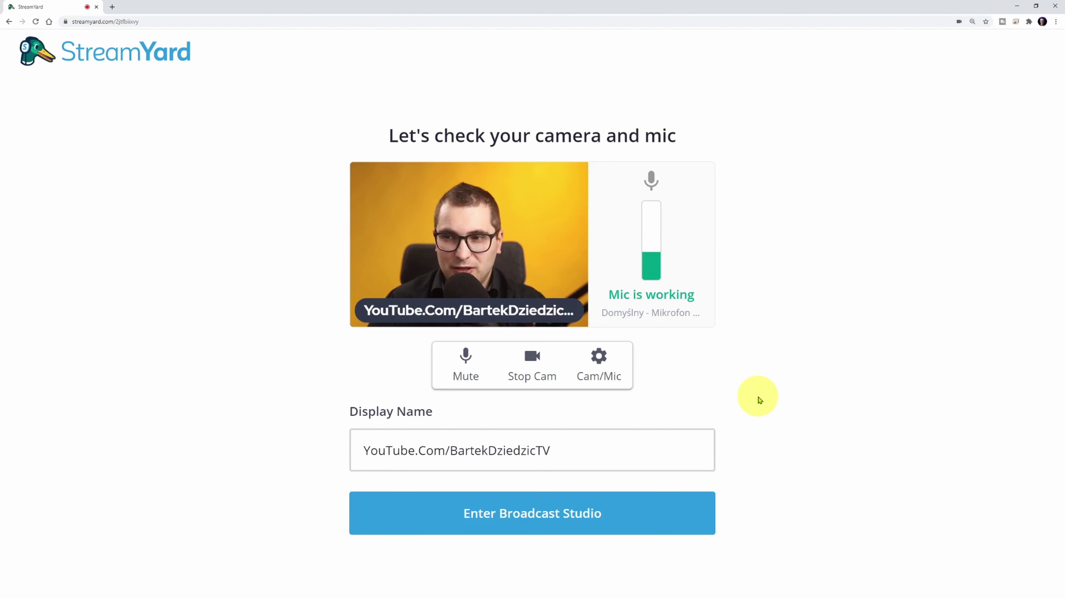
Enter the broadcast studio and add the camera feed to the stream.
{"action": "left_click", "coordinate": [539, 517]}
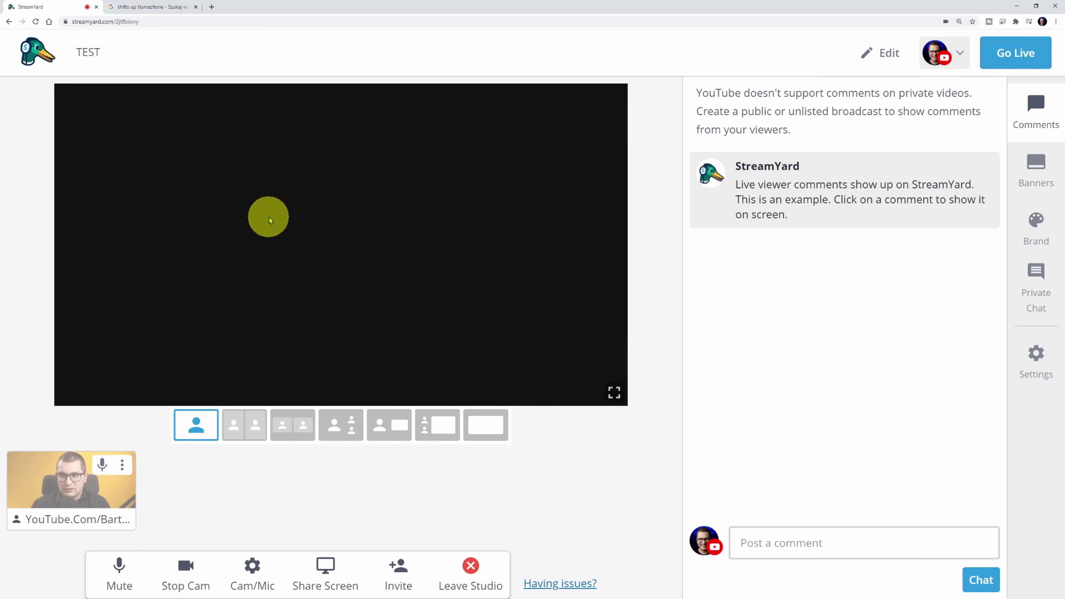
{"action": "mouse_move", "coordinate": [64, 496]}
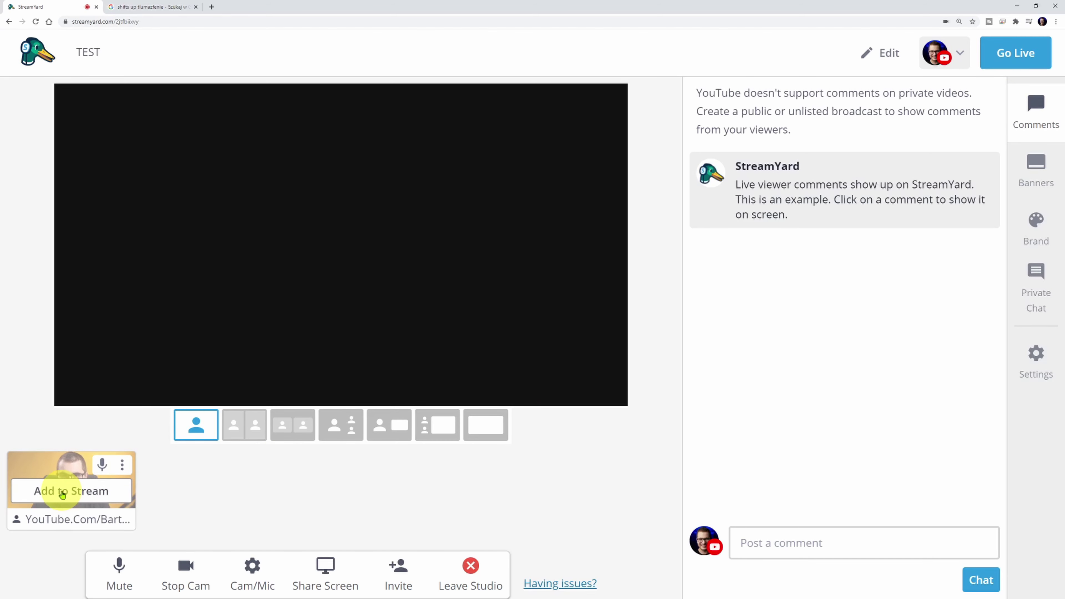
{"action": "left_click", "coordinate": [62, 495]}
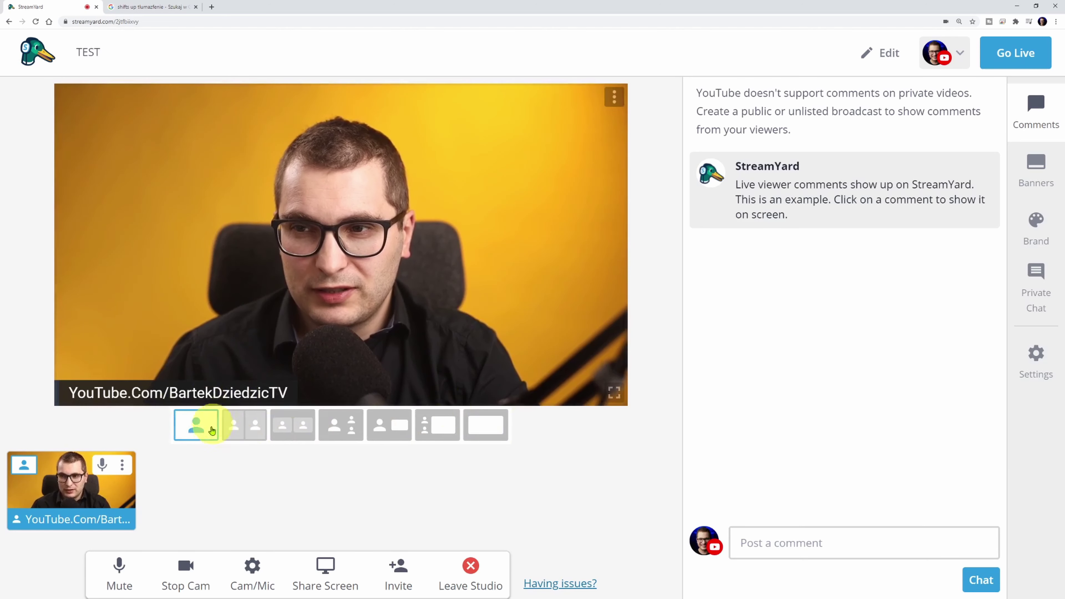
Try muting and unmuting the microphone and stopping and restarting the camera in the studio.
{"action": "left_click", "coordinate": [122, 581]}
{"action": "left_click", "coordinate": [122, 581]}
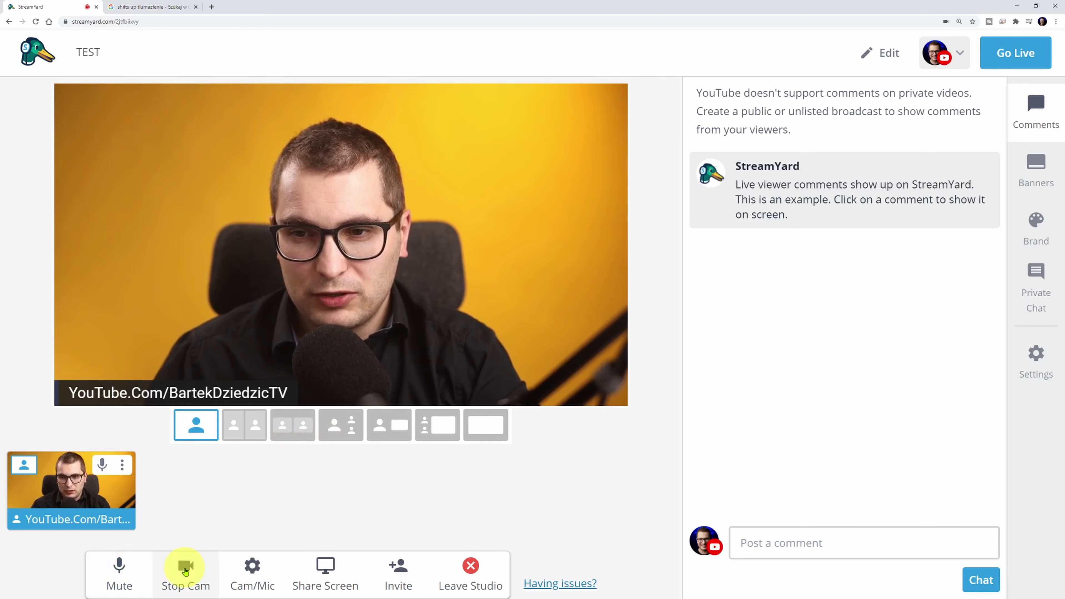
{"action": "left_click", "coordinate": [185, 572]}
{"action": "left_click", "coordinate": [185, 572]}
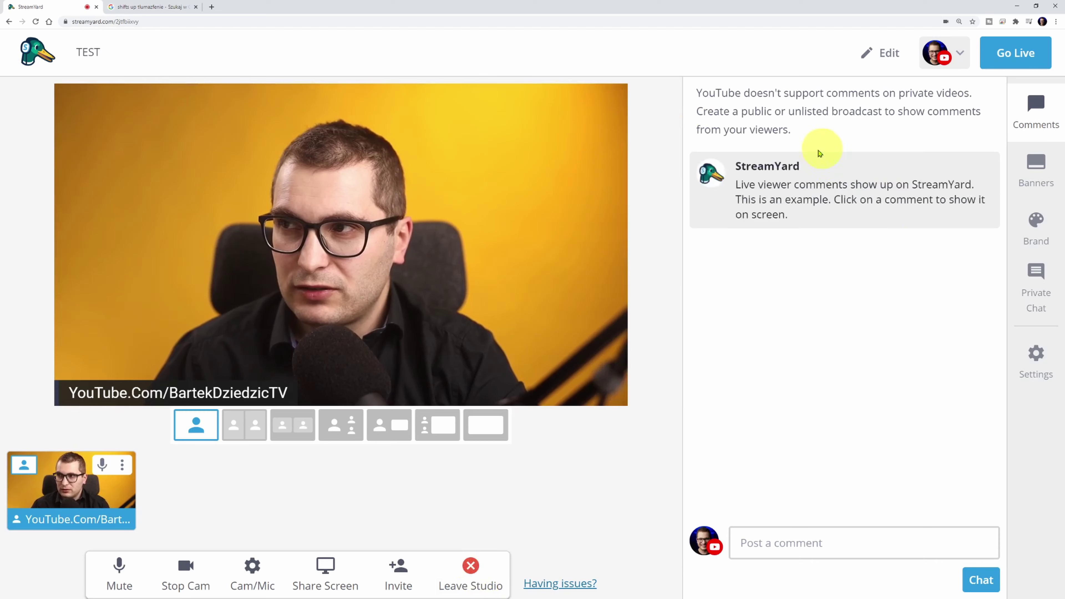
Look through the studio's banners, brand options and private chat.
{"action": "left_click", "coordinate": [1034, 171]}
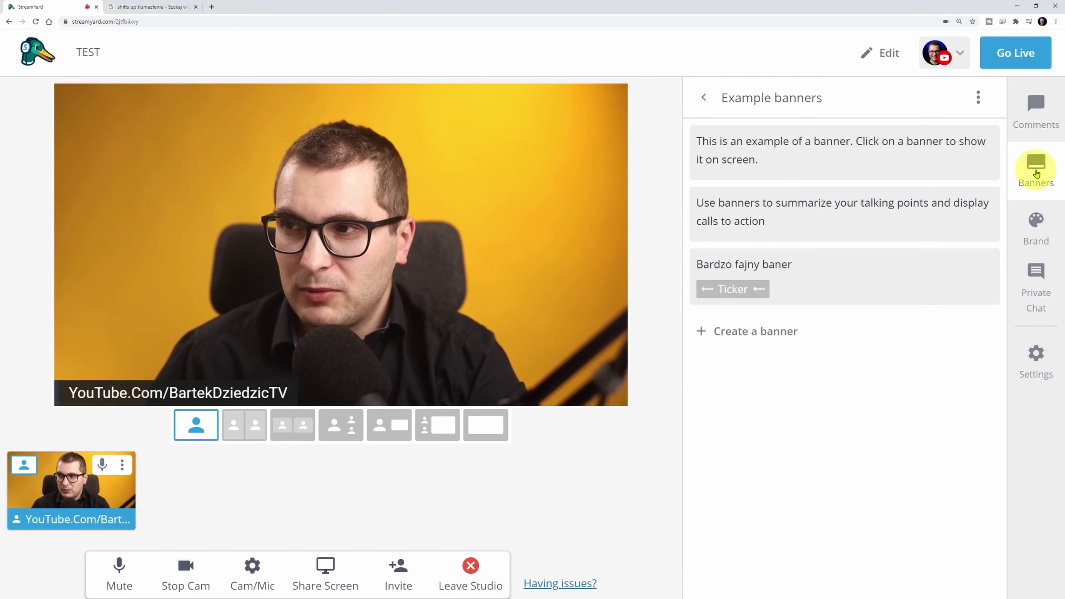
{"action": "left_click", "coordinate": [1035, 239]}
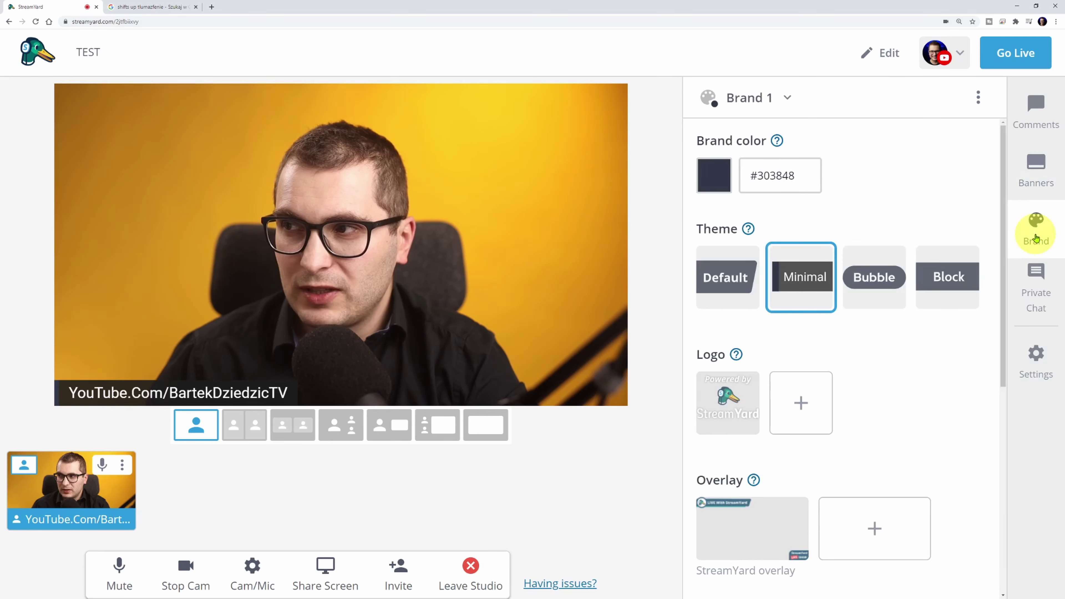
{"action": "left_click", "coordinate": [1034, 293]}
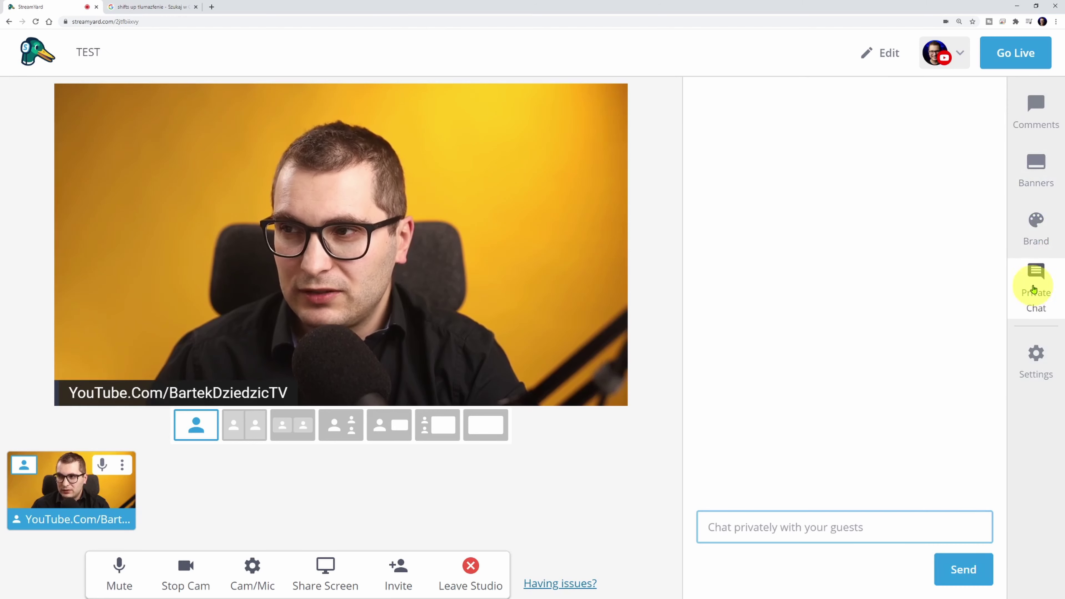
Examine the broadcast quality choices and other general studio settings, and close the settings without changes.
{"action": "left_click", "coordinate": [1034, 356]}
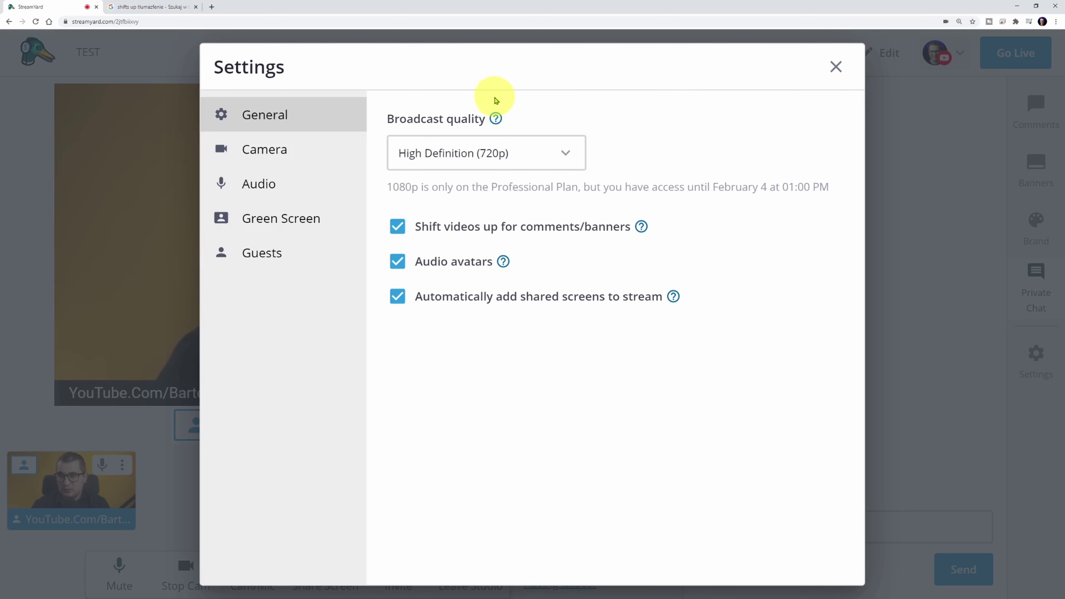
{"action": "left_click", "coordinate": [460, 154]}
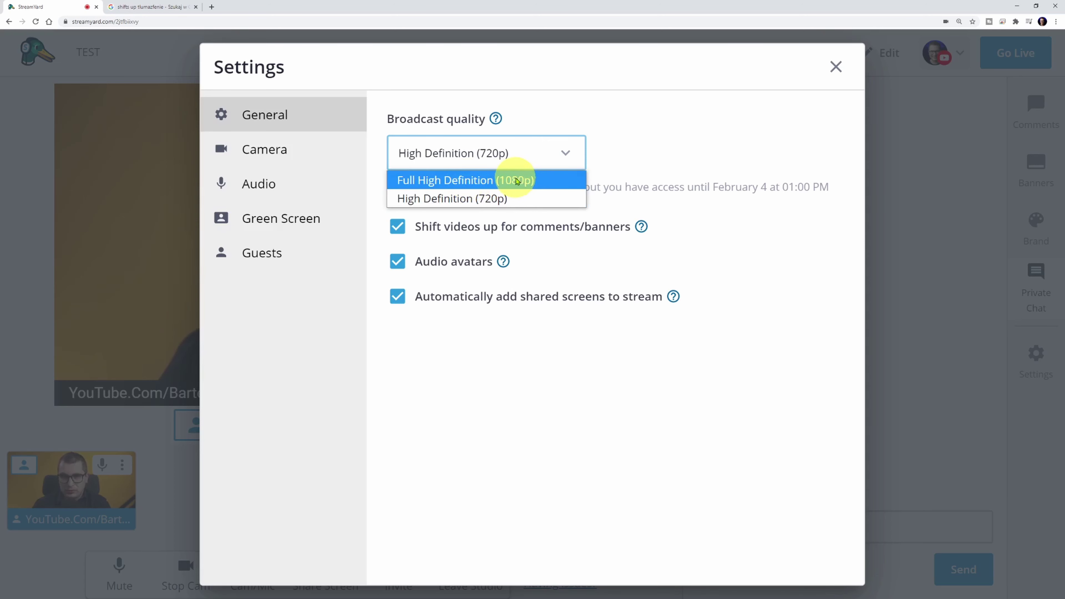
{"action": "left_click", "coordinate": [661, 148]}
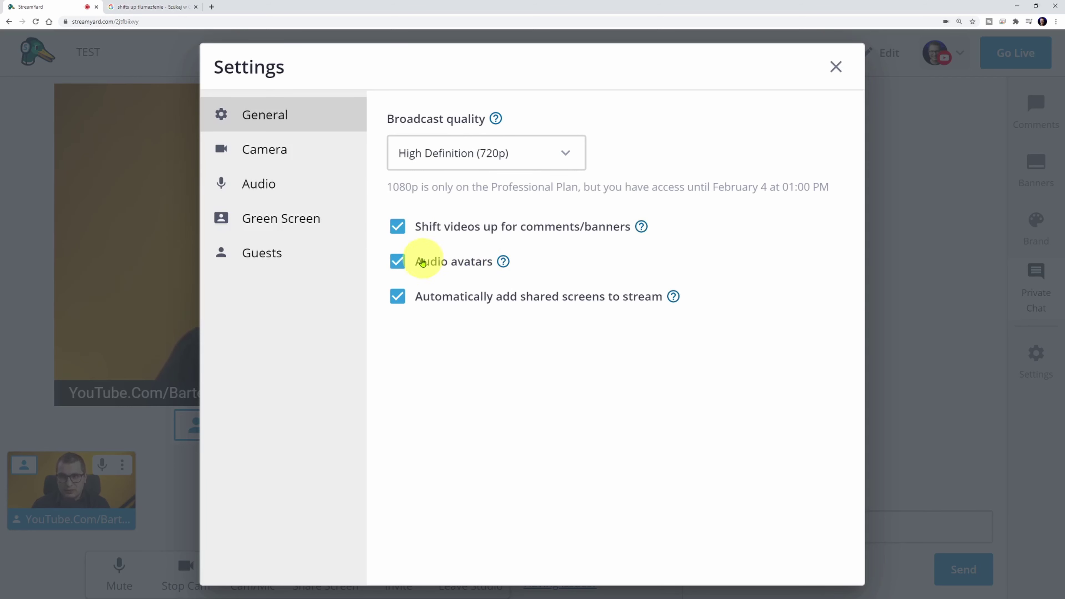
{"action": "left_click", "coordinate": [835, 68]}
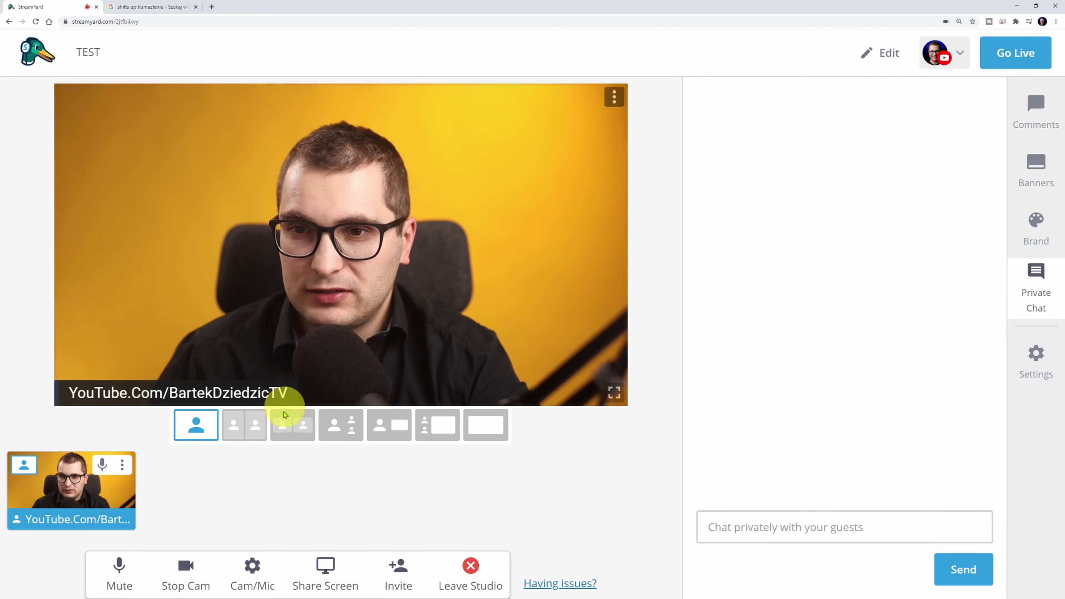
Confirm the "bd" logo as the camera feed's audio avatar and stop the camera to show it.
{"action": "left_click", "coordinate": [123, 466]}
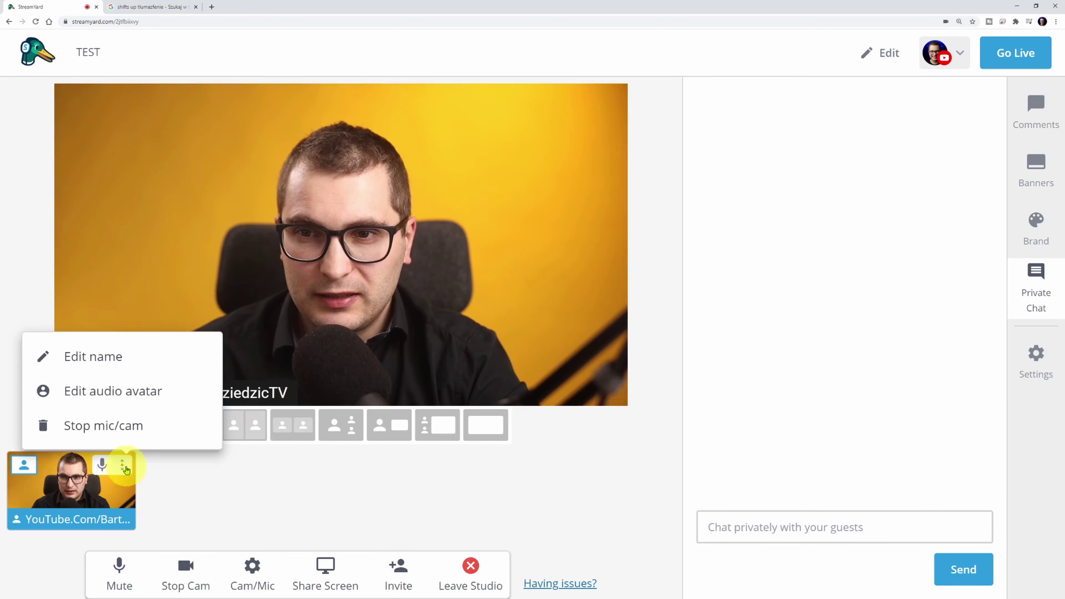
{"action": "left_click", "coordinate": [104, 390]}
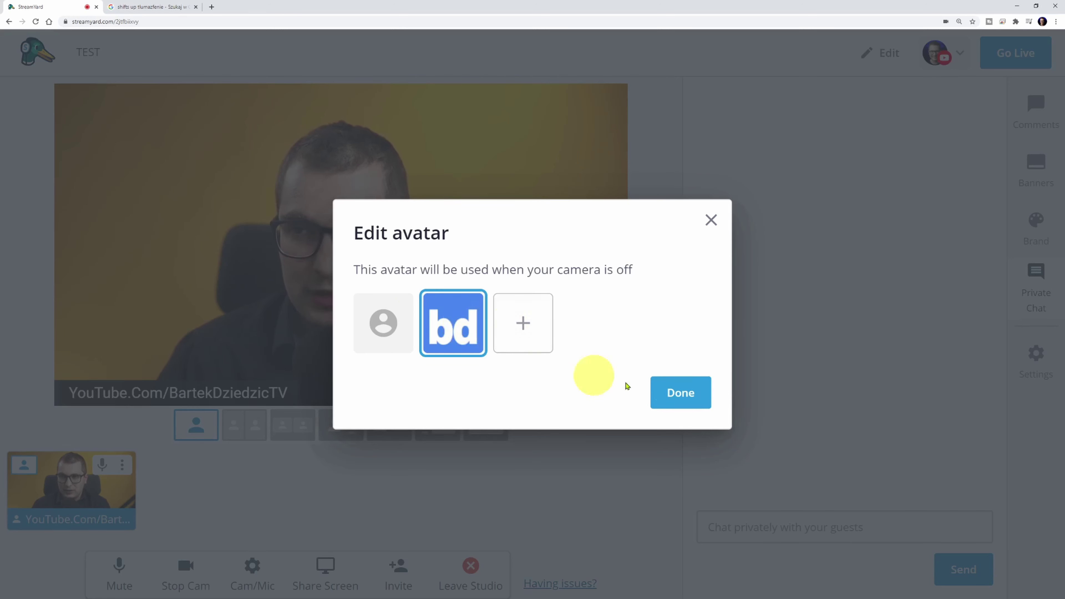
{"action": "left_click", "coordinate": [680, 393]}
{"action": "left_click", "coordinate": [188, 581]}
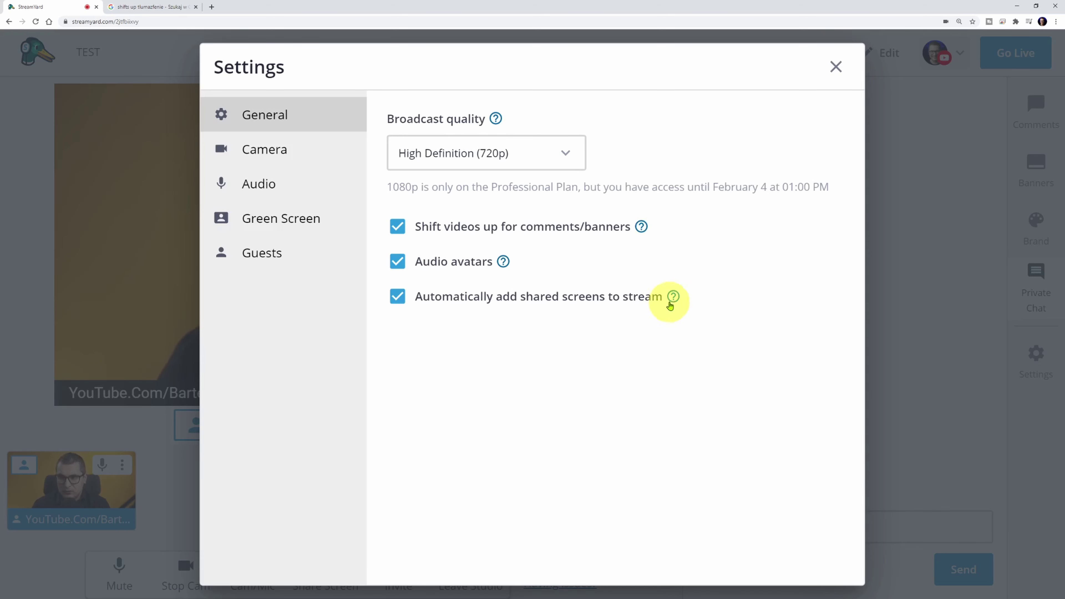
Disable automatically adding shared screens to the stream in the general settings and close the settings.
{"action": "mouse_move", "coordinate": [672, 301]}
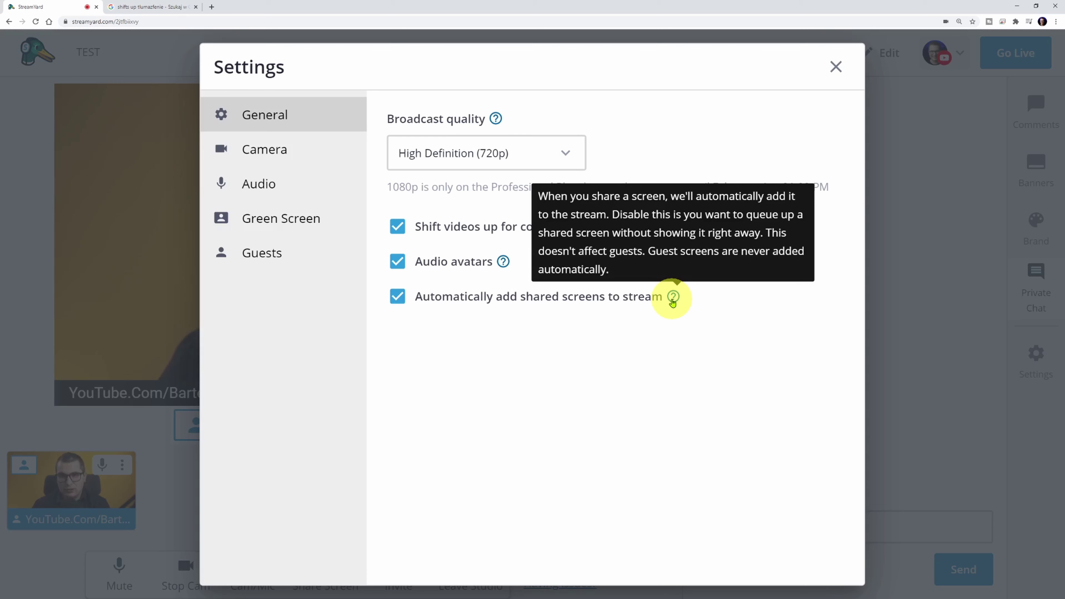
{"action": "left_click", "coordinate": [398, 296]}
{"action": "left_click", "coordinate": [830, 76]}
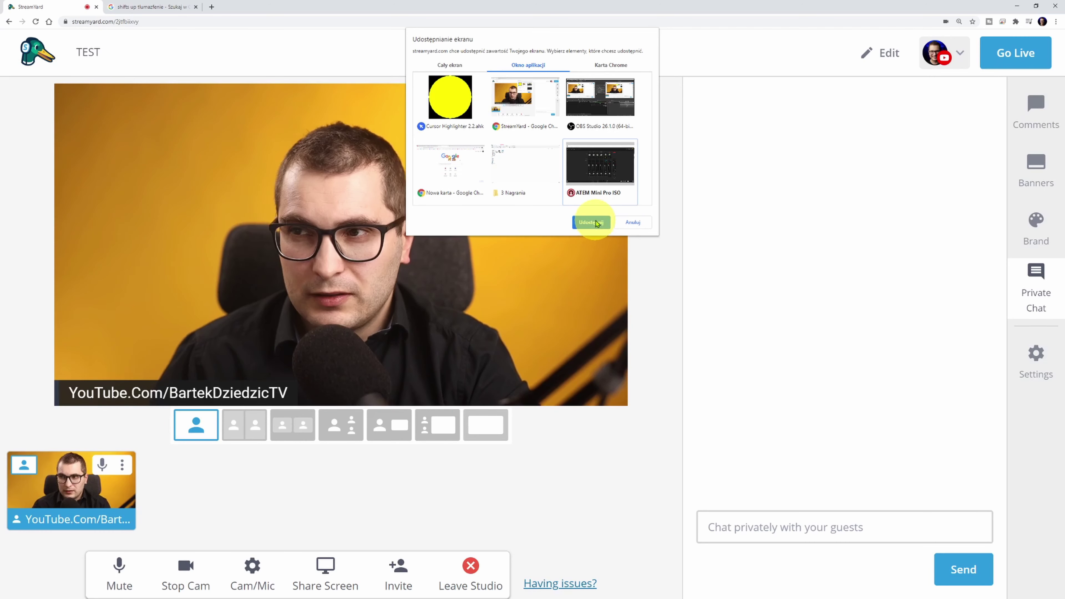
Share the ATEM Mini Pro ISO application window and add the shared screen to the stream.
{"action": "left_click", "coordinate": [591, 222]}
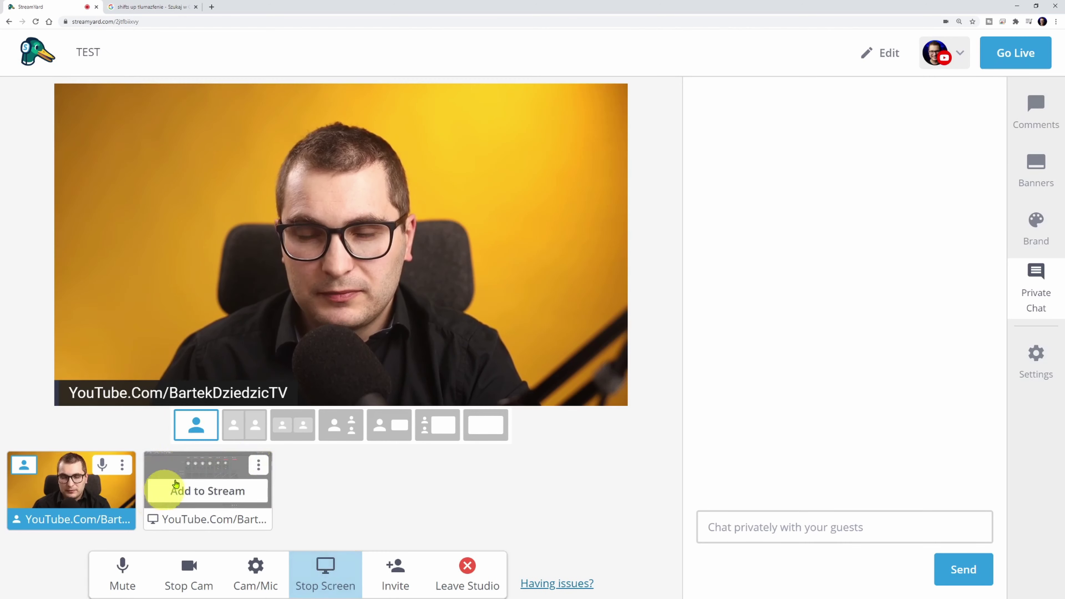
{"action": "mouse_move", "coordinate": [180, 469]}
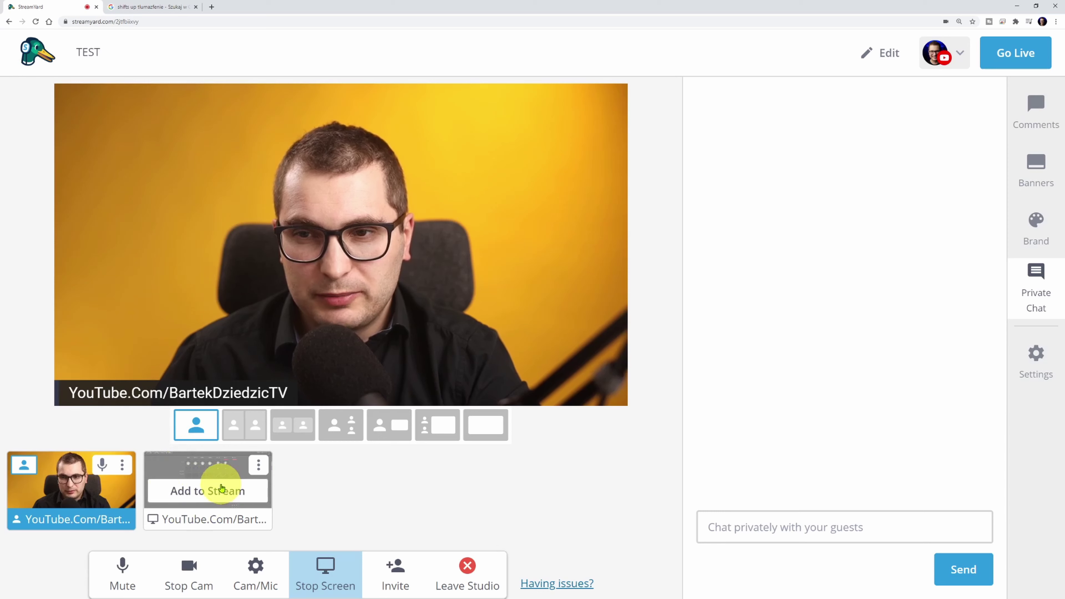
{"action": "left_click", "coordinate": [209, 491]}
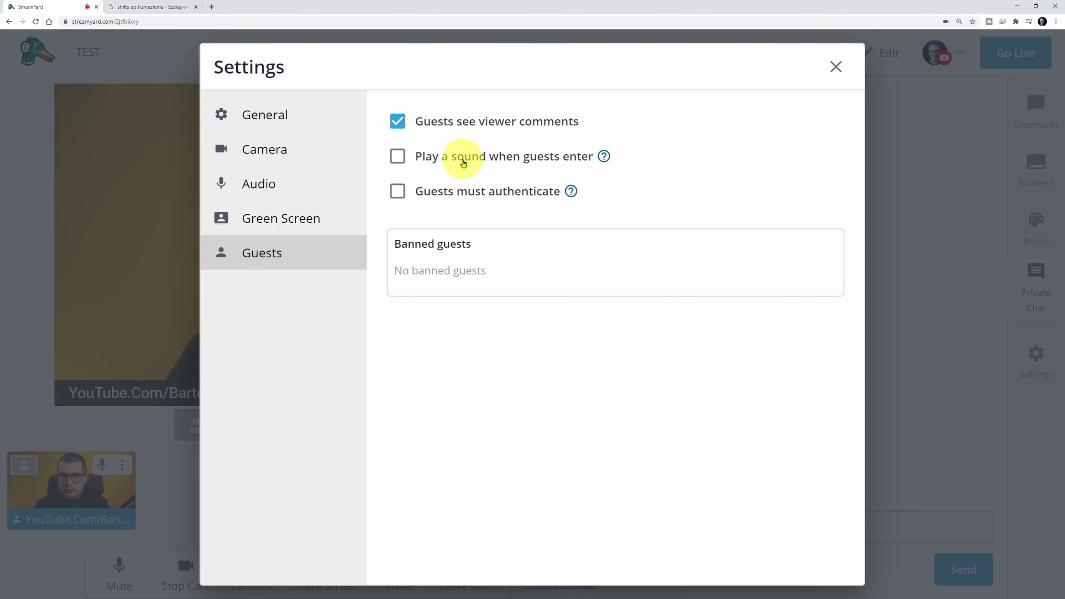
Examine the explanation of the guest authentication requirement in the guest settings.
{"action": "mouse_move", "coordinate": [571, 195]}
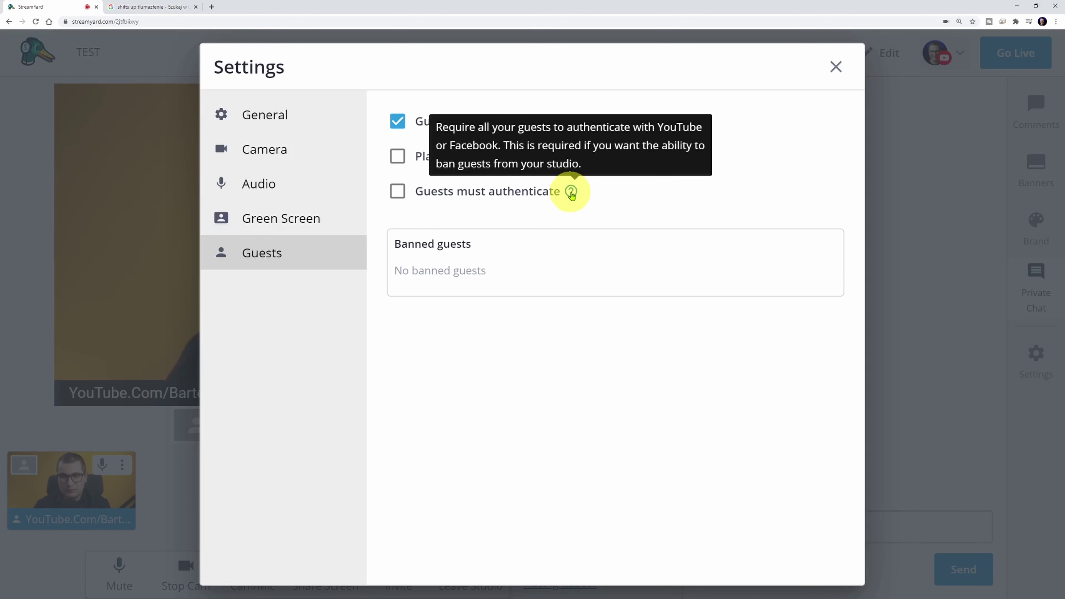
Close the settings and copy the guest invitation link for the broadcast studio to the clipboard.
{"action": "key", "text": "Escape"}
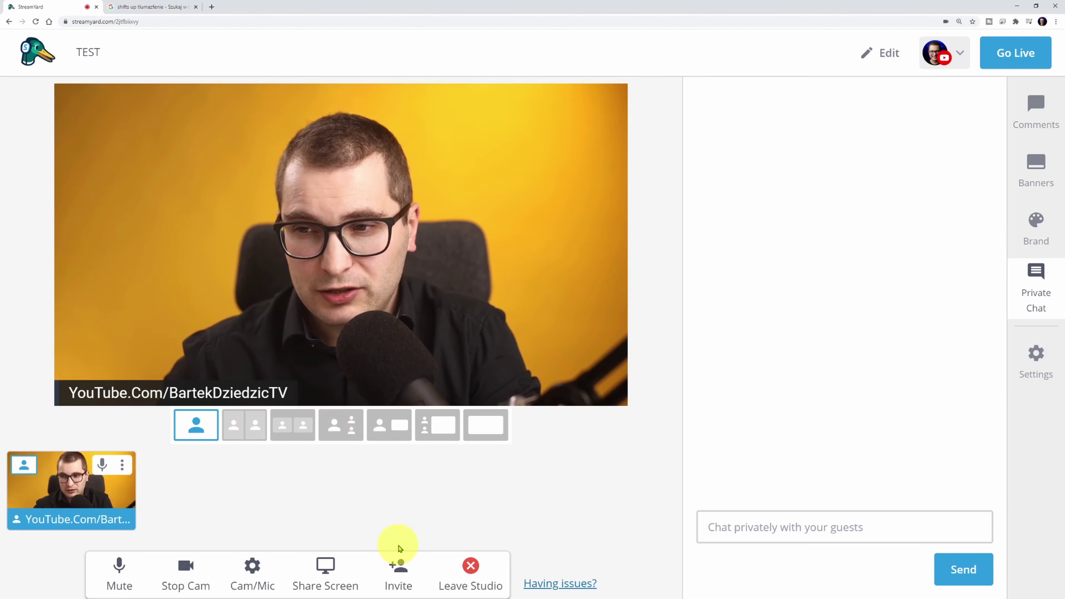
{"action": "left_click", "coordinate": [403, 572]}
{"action": "left_click_drag", "start_coordinate": [562, 321], "coordinate": [349, 306]}
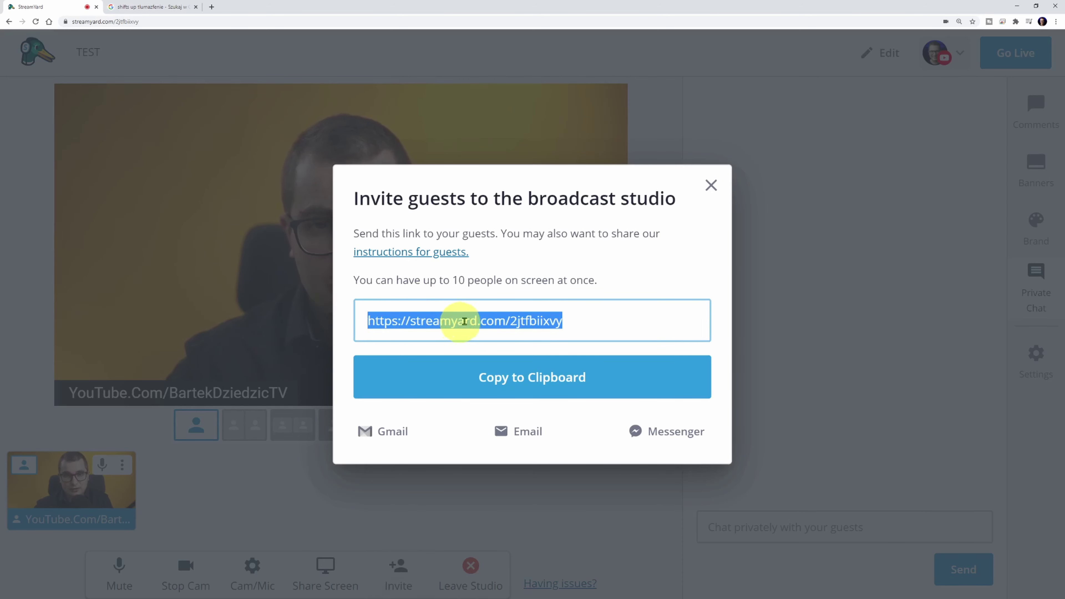
{"action": "left_click", "coordinate": [534, 393]}
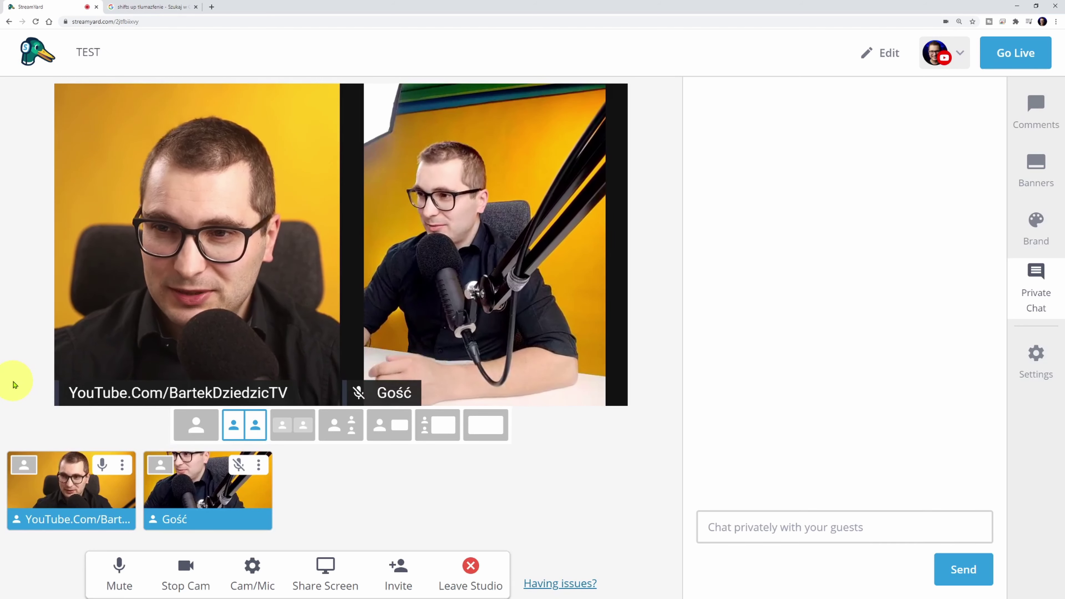
Put the host alone on the stage, switch the solo view to the guest "Gość", and return it to the host.
{"action": "mouse_move", "coordinate": [151, 352]}
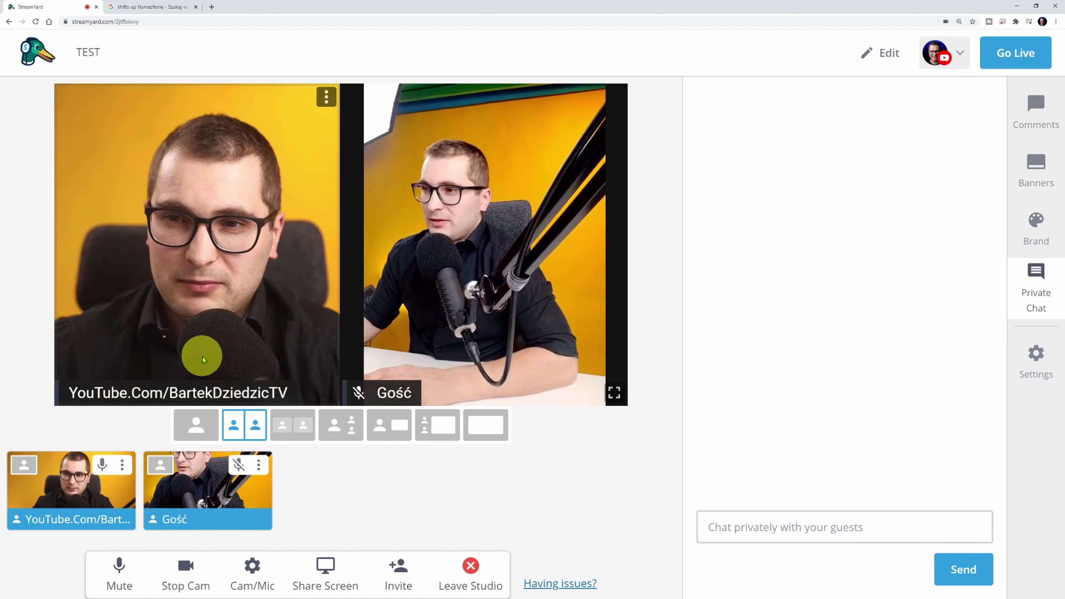
{"action": "left_click", "coordinate": [198, 431]}
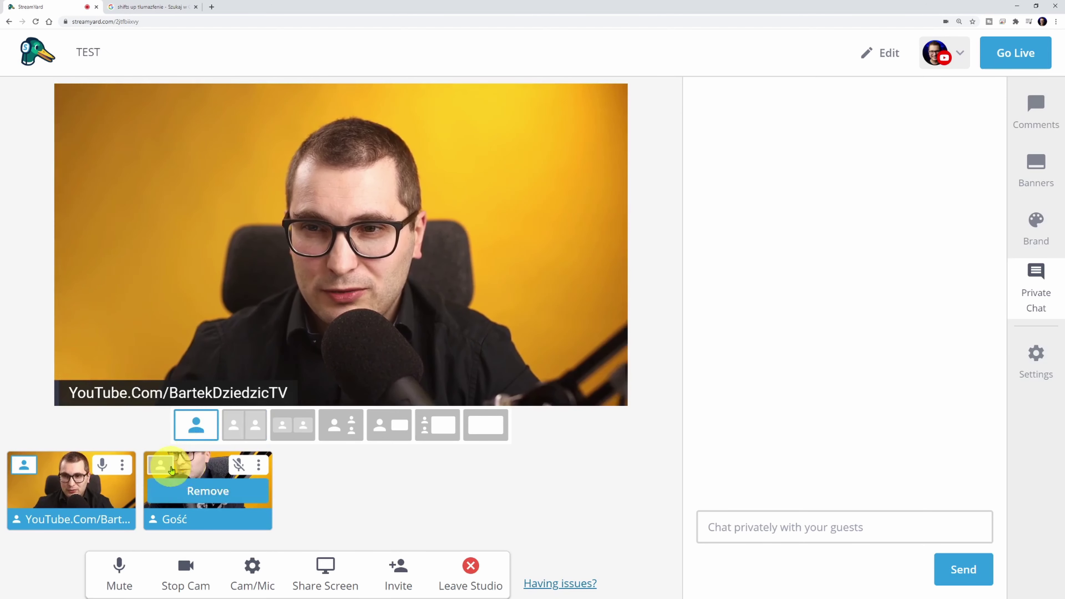
{"action": "left_click", "coordinate": [166, 468]}
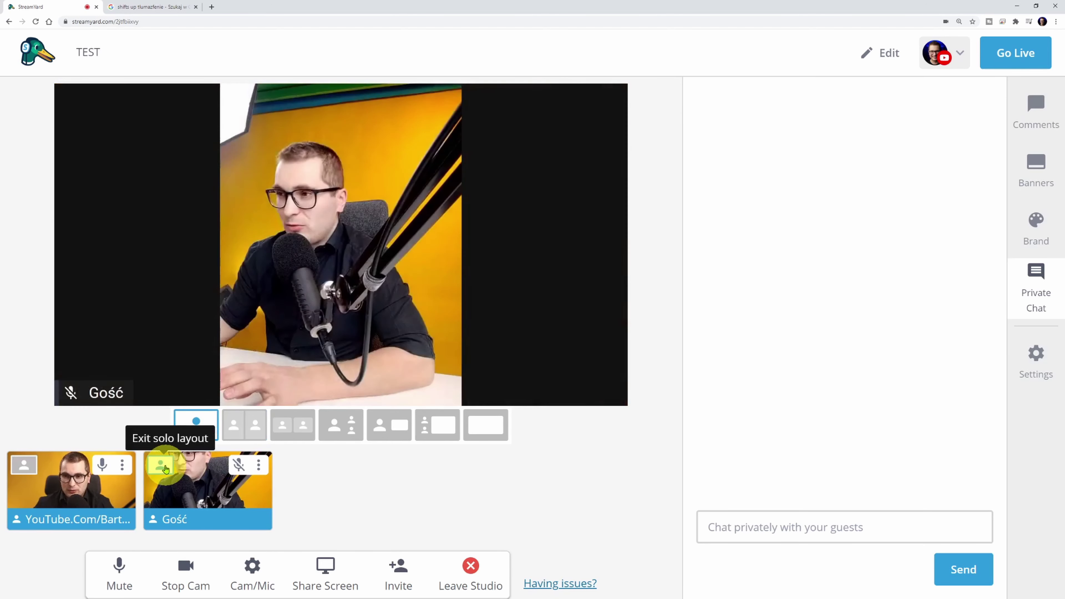
{"action": "left_click", "coordinate": [21, 466]}
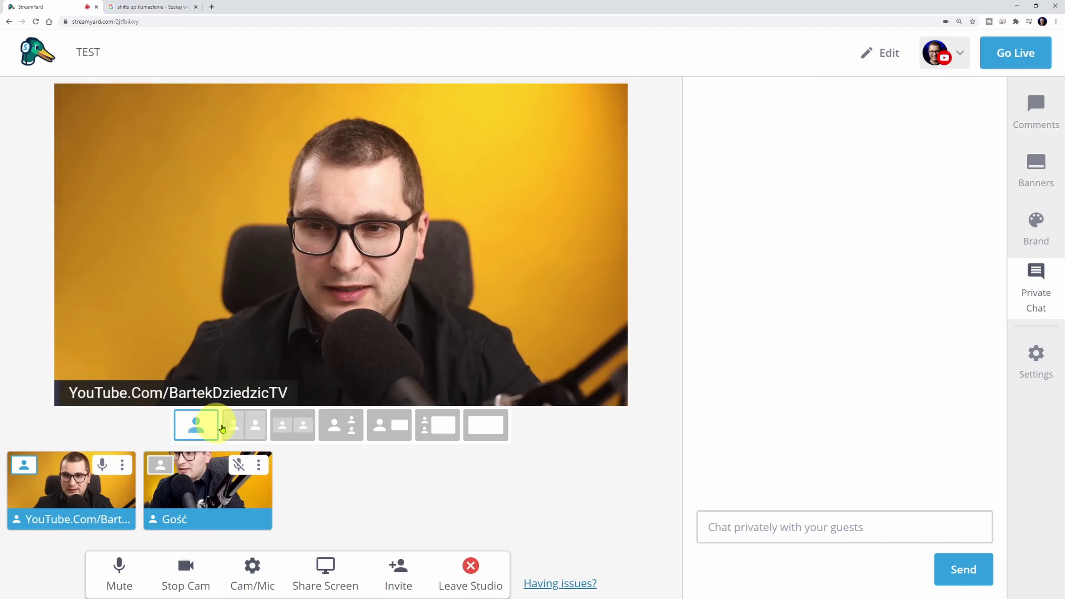
Try the cropped side-by-side layout, the uncropped two-person layout, the large-speaker layout and the camera-with-screen layout in turn.
{"action": "left_click", "coordinate": [238, 428]}
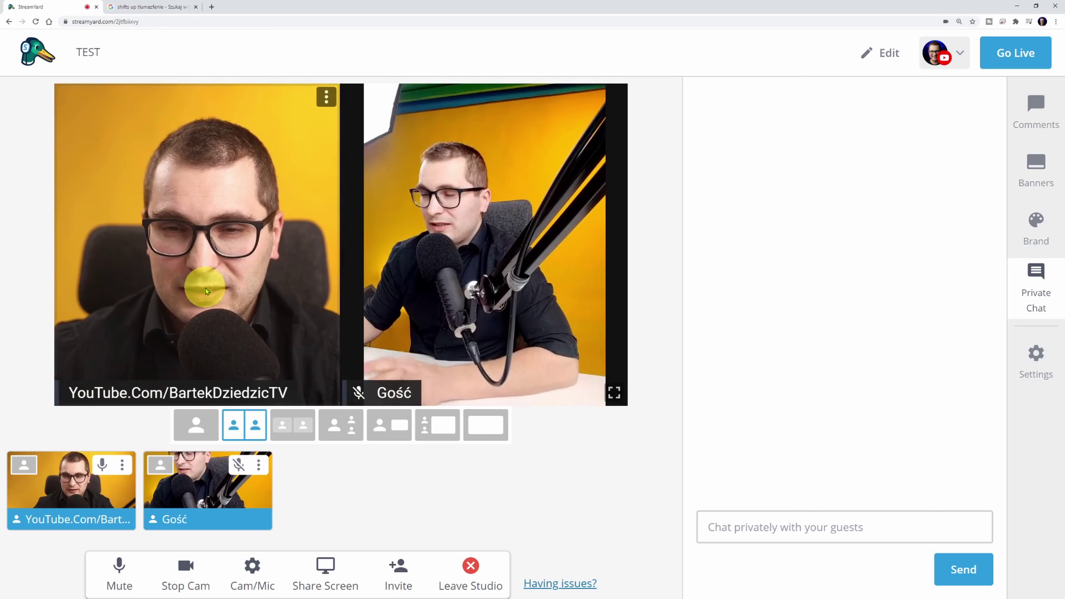
{"action": "left_click", "coordinate": [295, 424]}
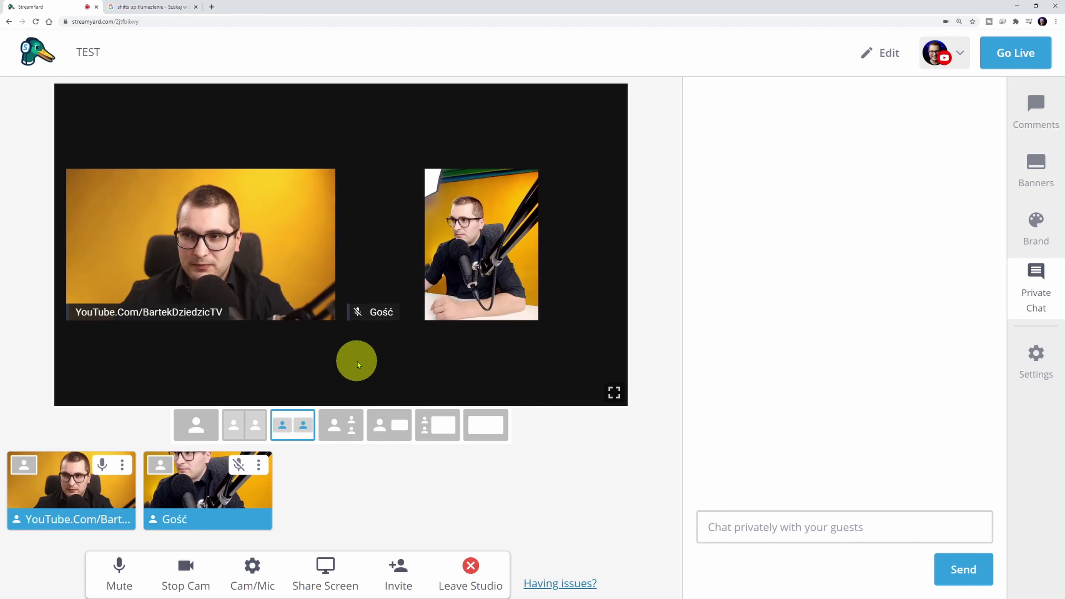
{"action": "left_click", "coordinate": [335, 426]}
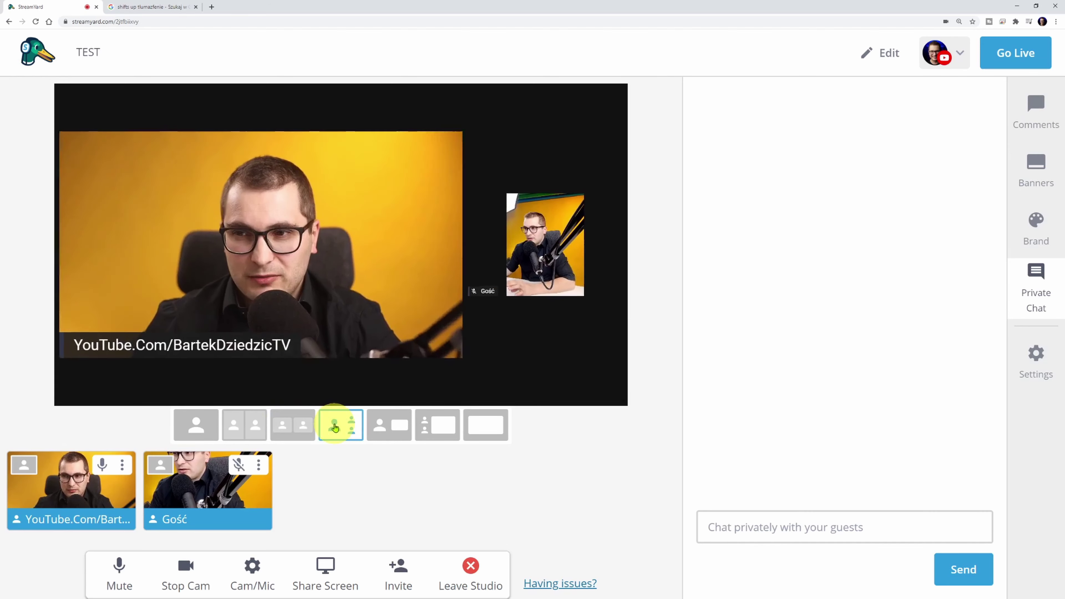
{"action": "left_click", "coordinate": [389, 427]}
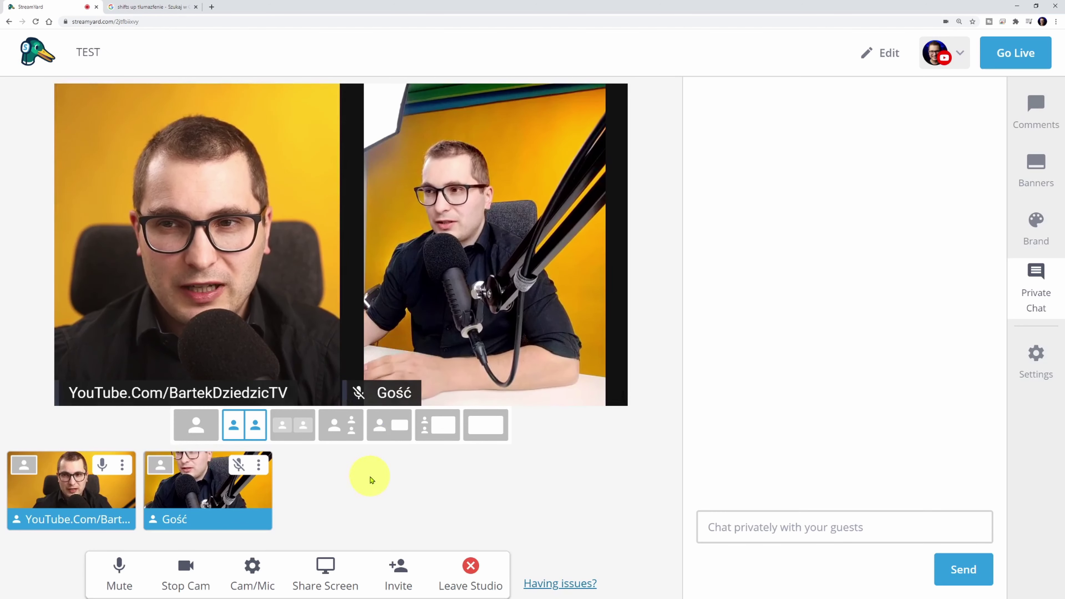
Return to the solo layout and alternate it between the host and the guest, ending on the host.
{"action": "left_click", "coordinate": [193, 424]}
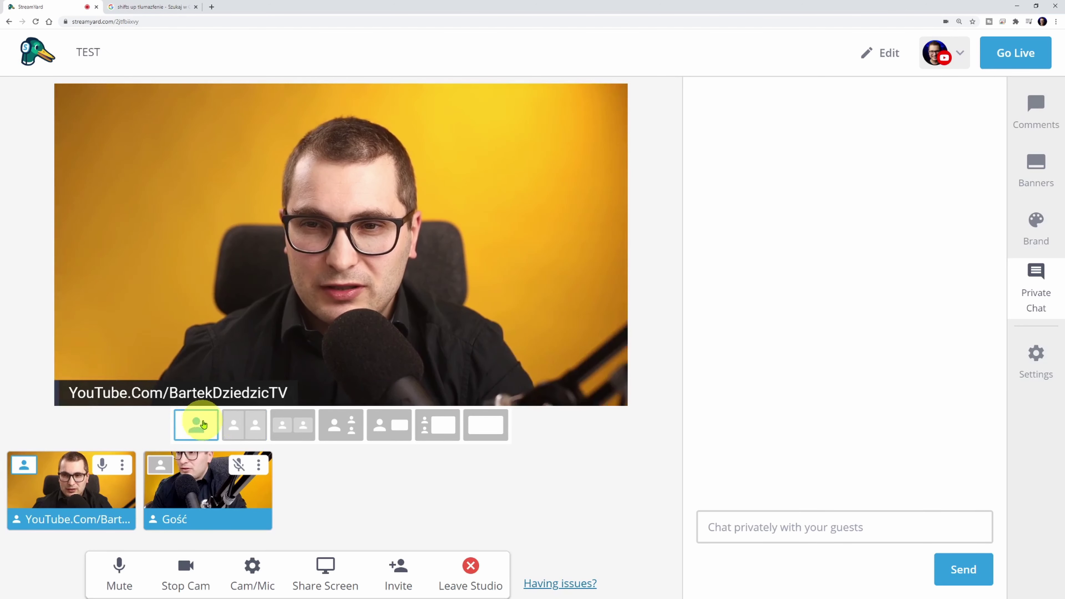
{"action": "left_click", "coordinate": [162, 466]}
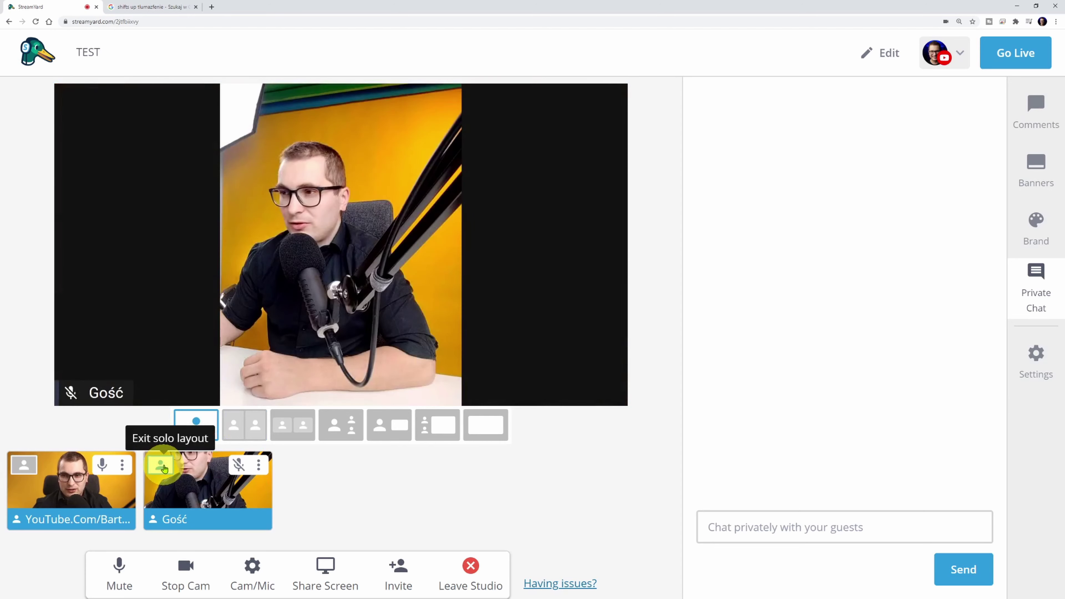
{"action": "left_click", "coordinate": [24, 465]}
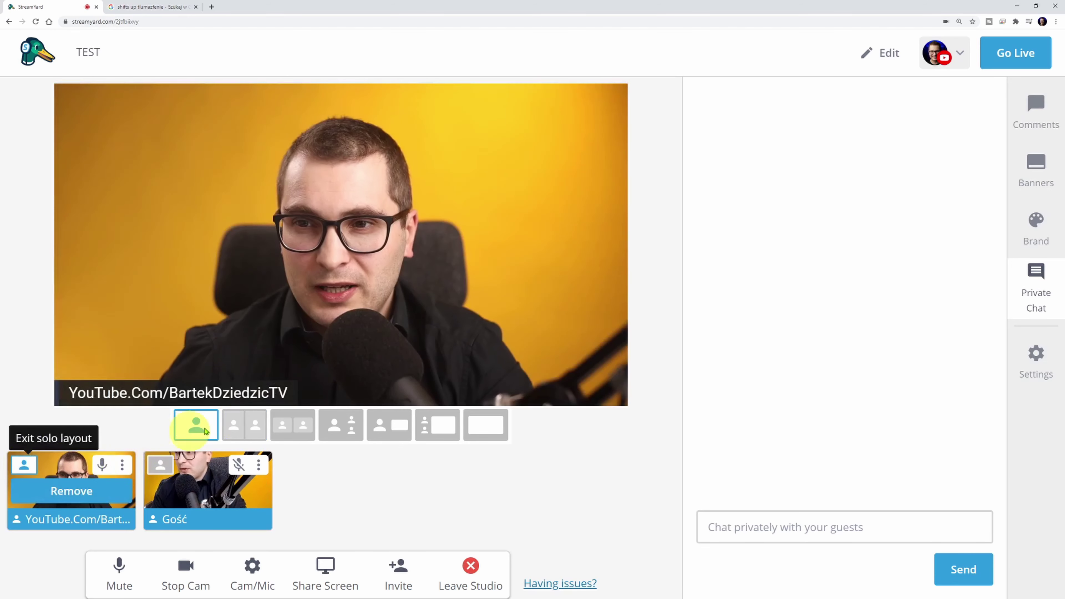
Compare the cropped side-by-side layout with the uncropped layout that shows both participants' full camera frames.
{"action": "left_click", "coordinate": [241, 427]}
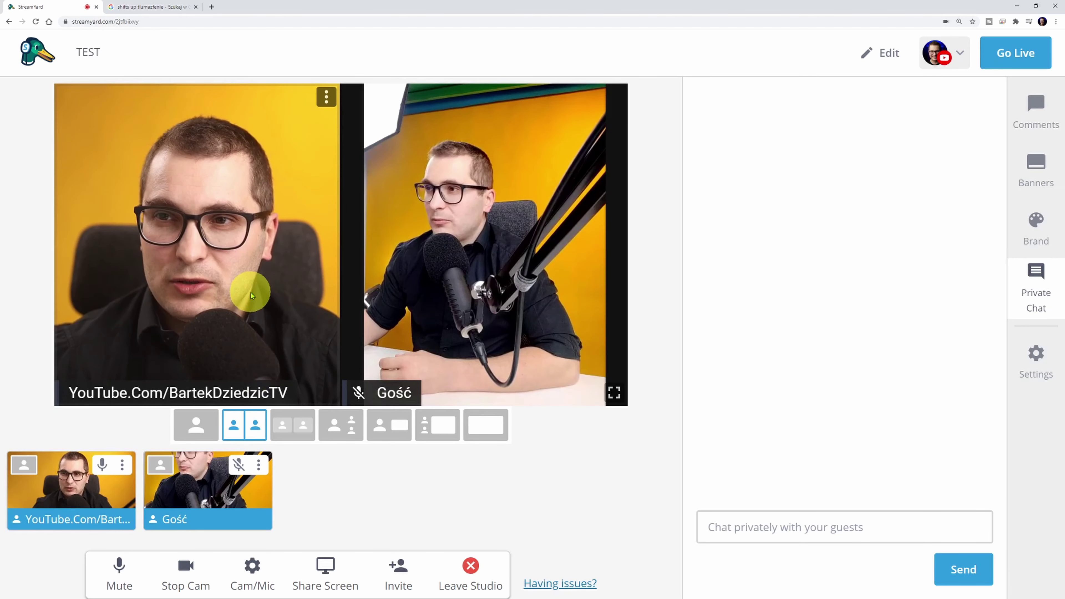
{"action": "left_click_drag", "start_coordinate": [249, 288], "coordinate": [206, 293]}
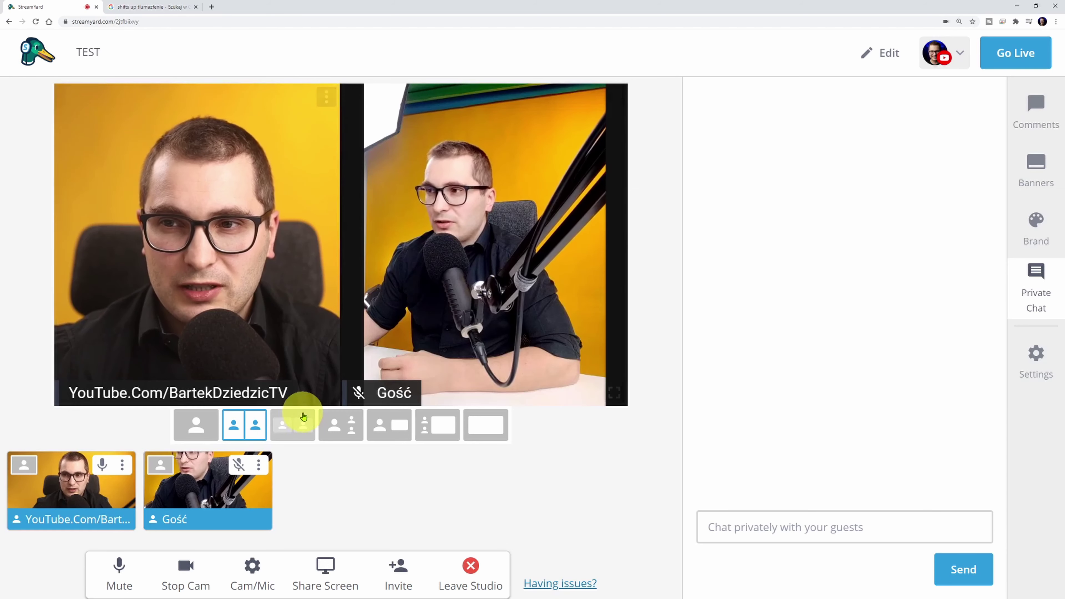
{"action": "left_click", "coordinate": [292, 424]}
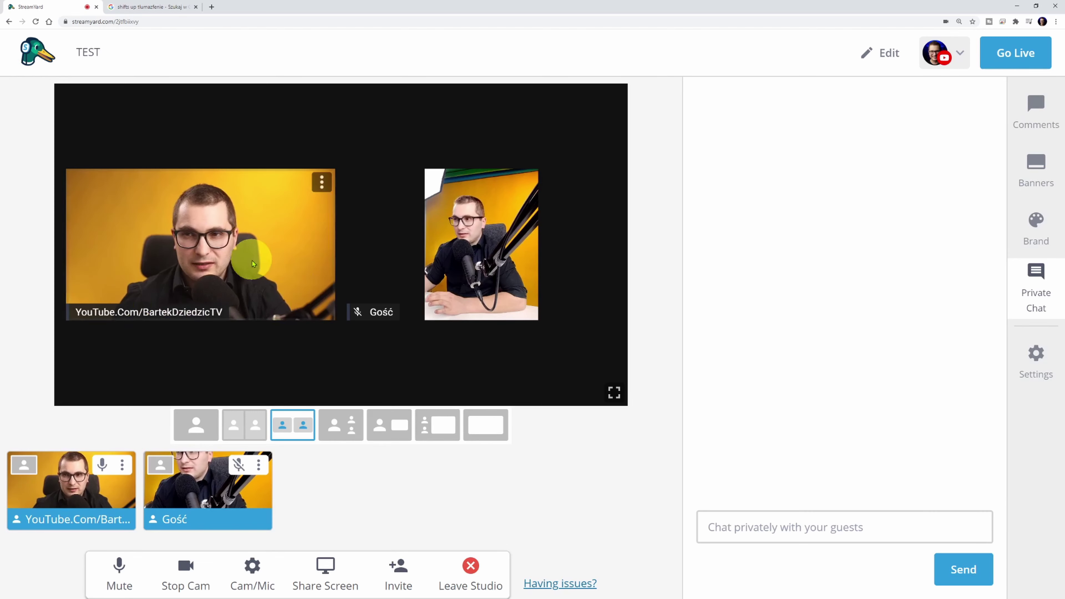
{"action": "left_click_drag", "start_coordinate": [247, 259], "coordinate": [285, 233]}
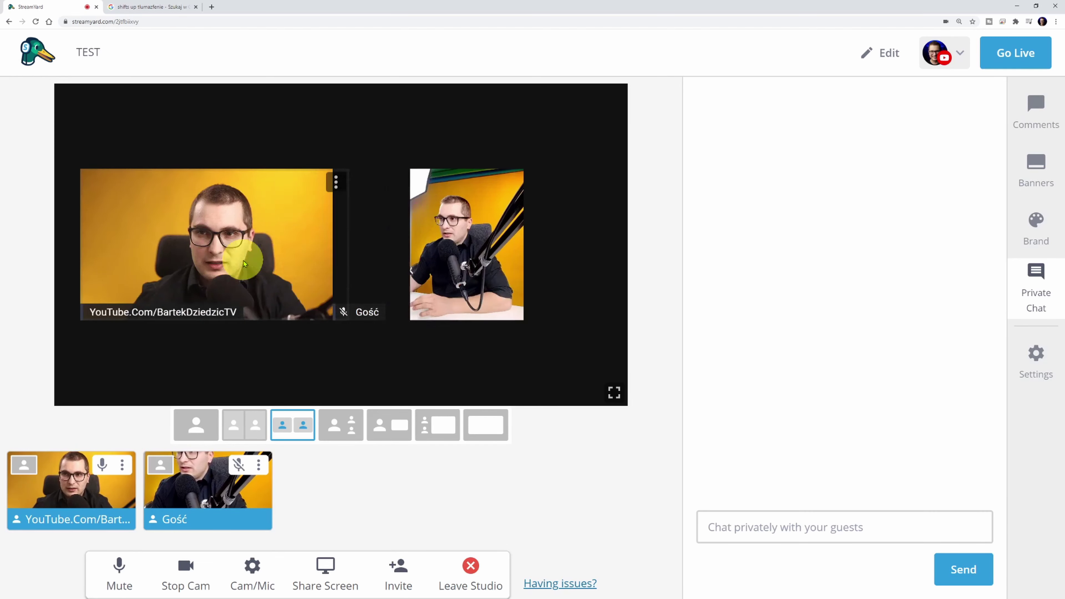
Apply the large-speaker layout, swap the guest into the large tile, and swap the host back into it.
{"action": "left_click", "coordinate": [341, 424]}
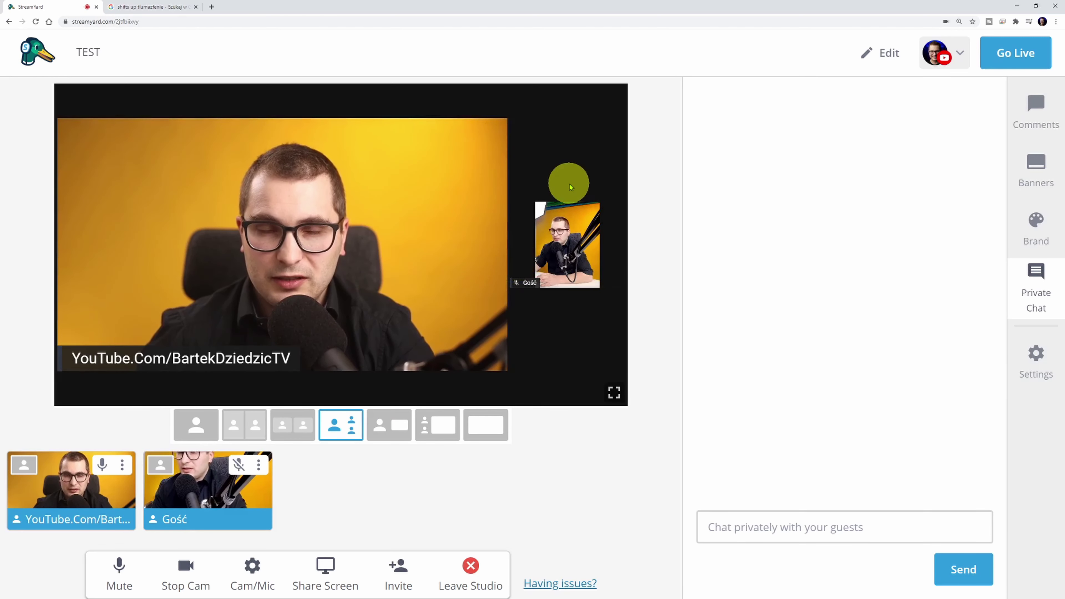
{"action": "left_click", "coordinate": [466, 239]}
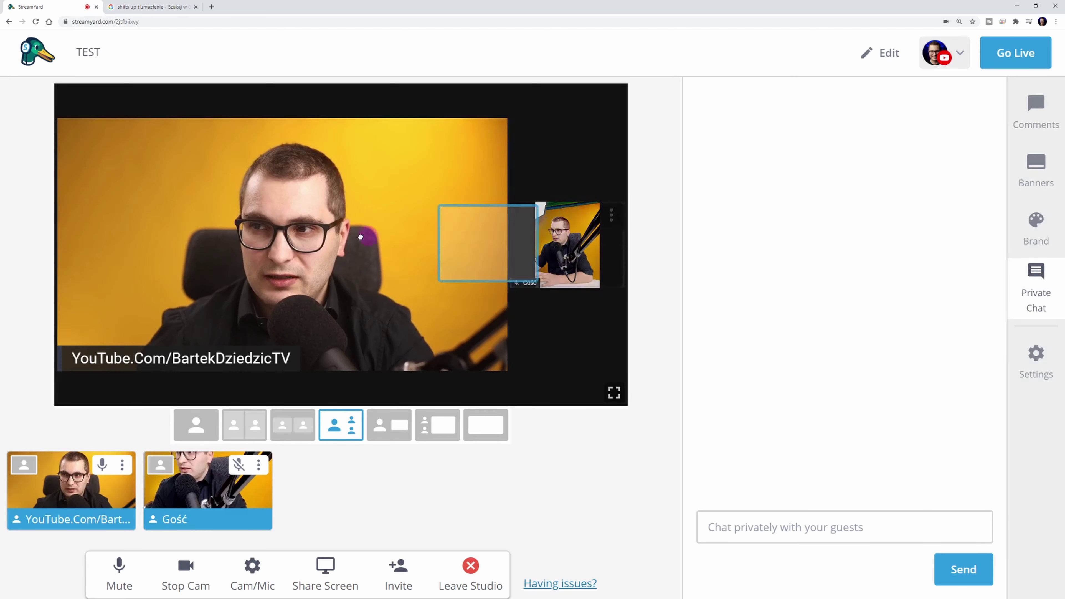
{"action": "left_click_drag", "start_coordinate": [563, 230], "coordinate": [387, 239]}
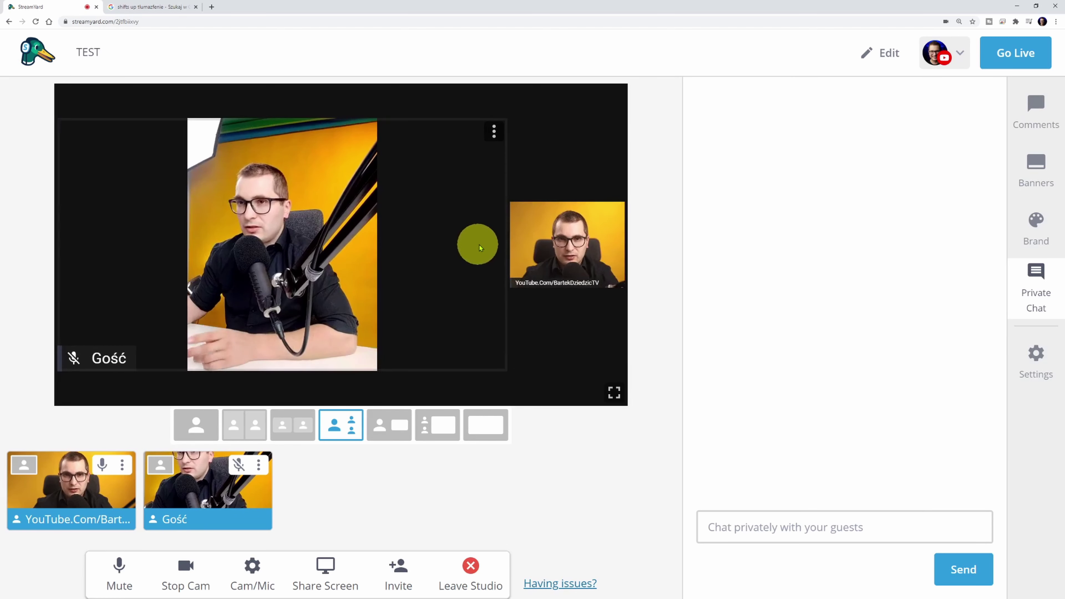
{"action": "left_click_drag", "start_coordinate": [588, 254], "coordinate": [340, 238]}
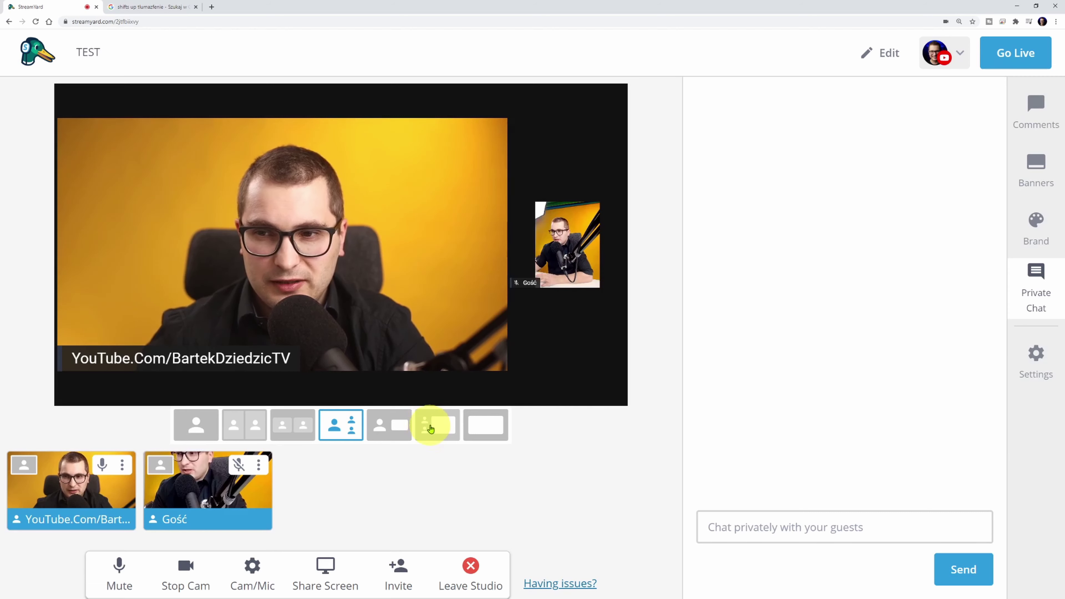
Share the ATEM Mini Pro ISO window and show it on the stage beside the host and guest.
{"action": "left_click", "coordinate": [338, 575]}
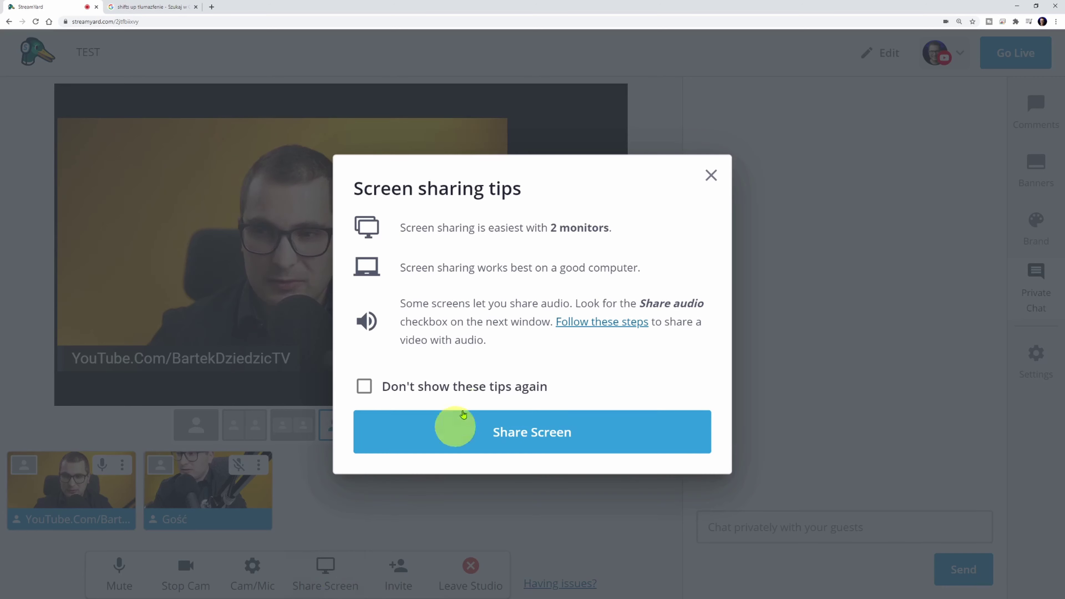
{"action": "left_click", "coordinate": [508, 430]}
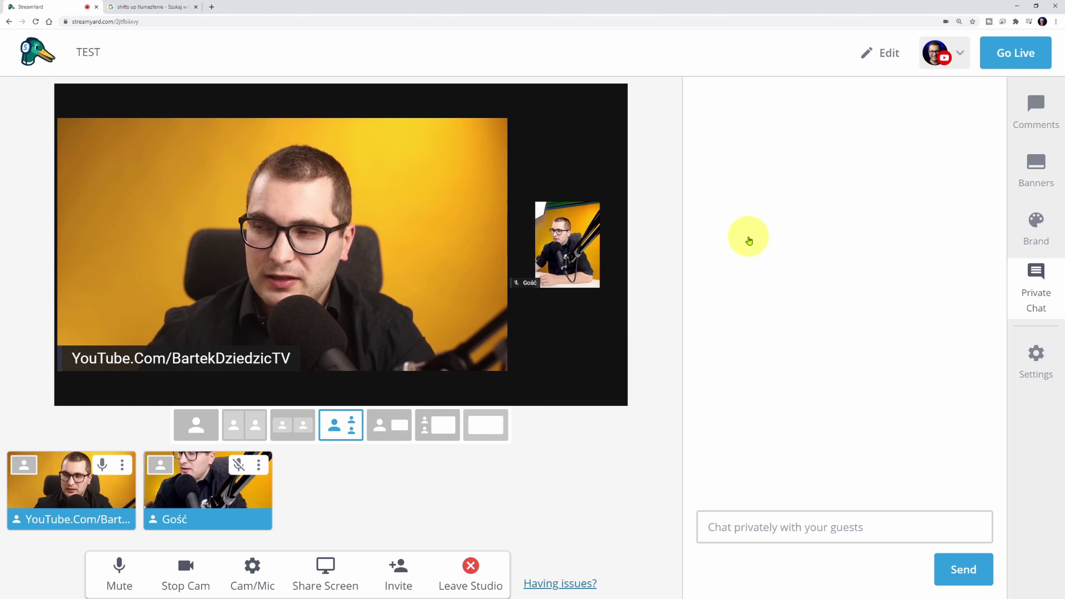
{"action": "left_click", "coordinate": [529, 65]}
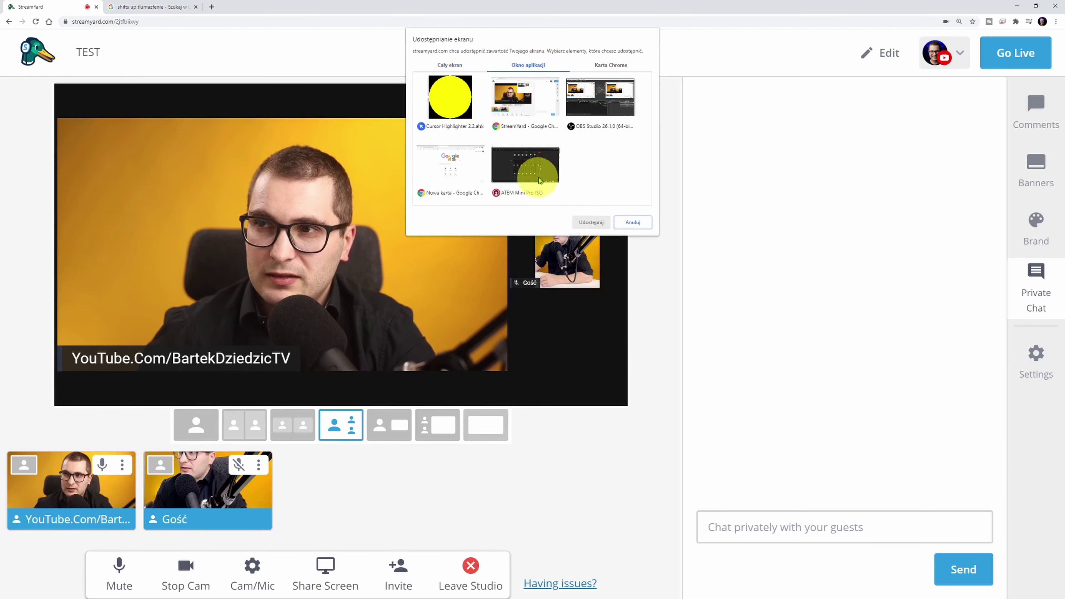
{"action": "left_click", "coordinate": [535, 171]}
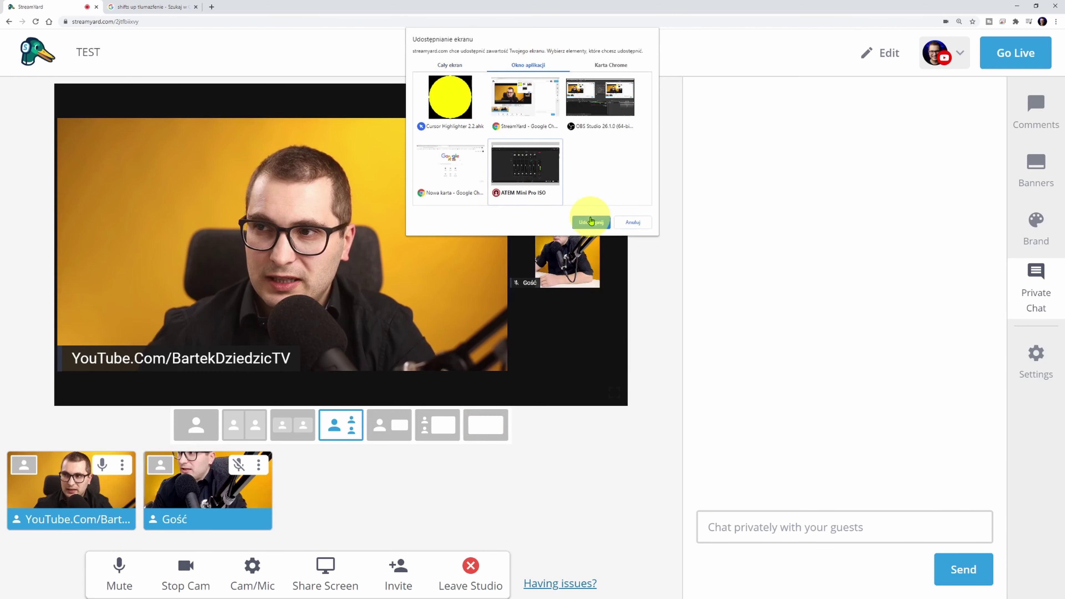
{"action": "key", "text": "Escape"}
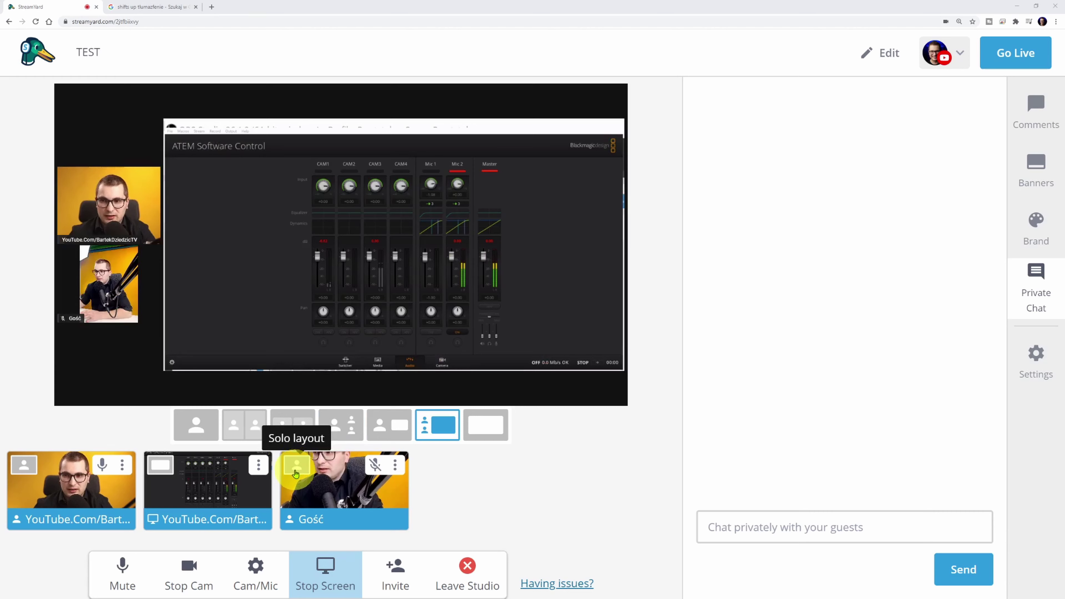
{"action": "mouse_move", "coordinate": [243, 482]}
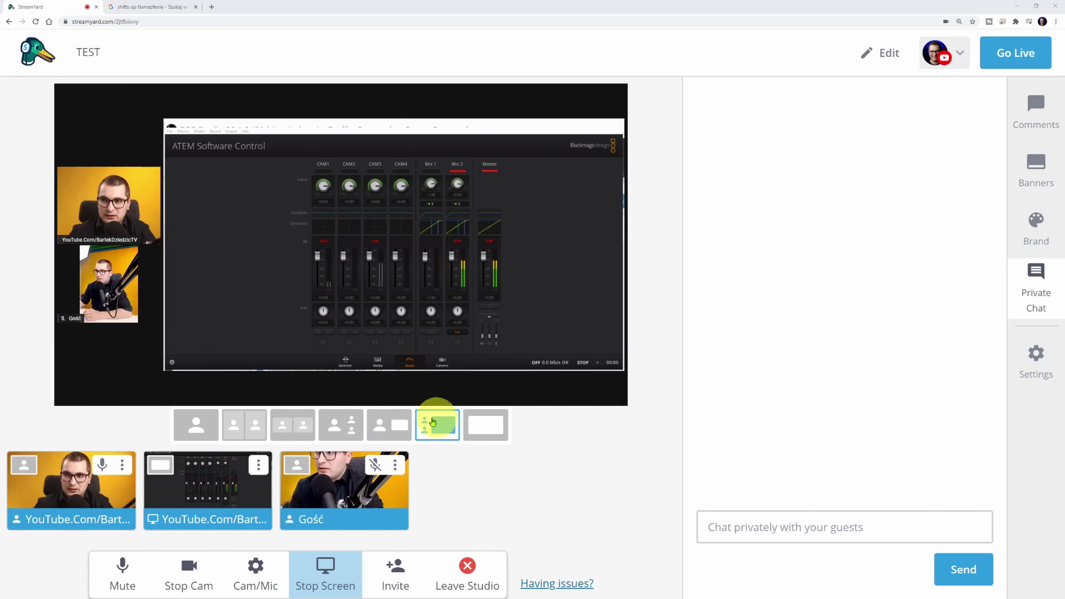
Try the layout with the host's large camera beside the shared screen, followed by the full-frame shared screen layout.
{"action": "left_click", "coordinate": [393, 431]}
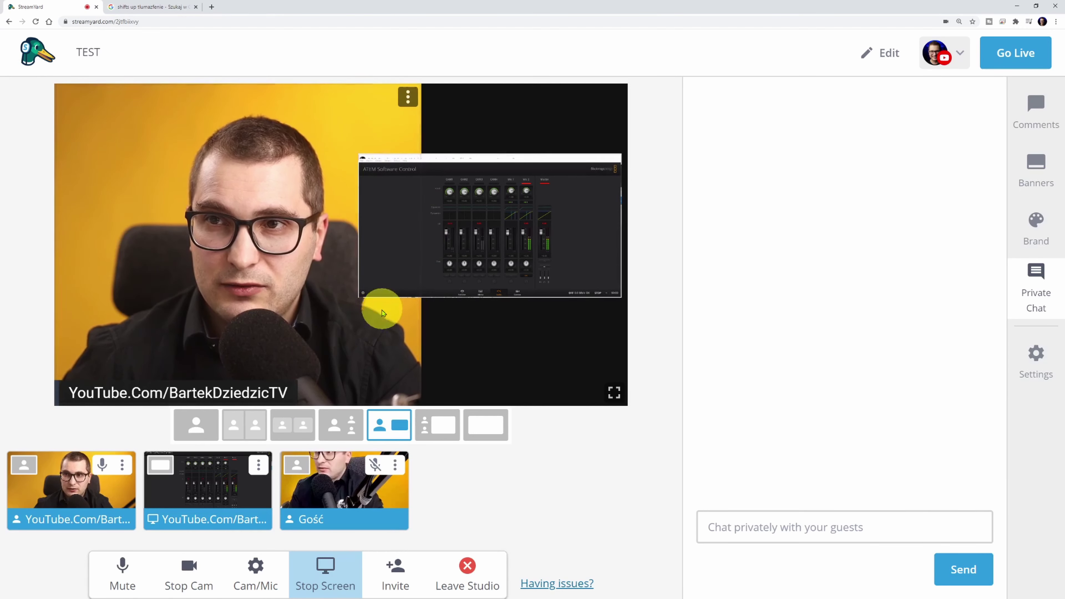
{"action": "left_click", "coordinate": [407, 98]}
{"action": "left_click", "coordinate": [376, 363]}
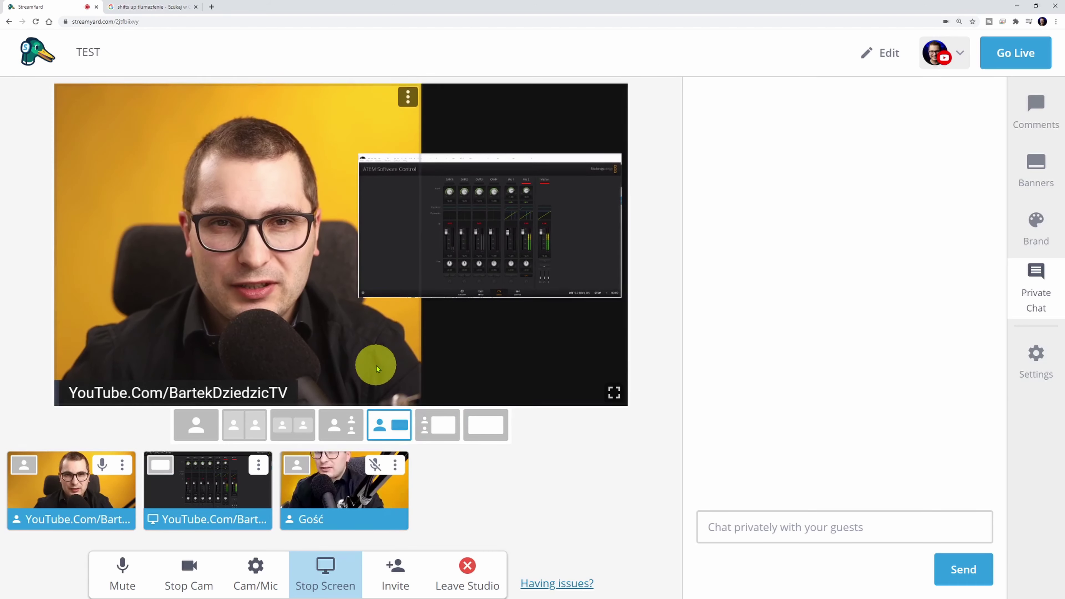
{"action": "left_click", "coordinate": [487, 425]}
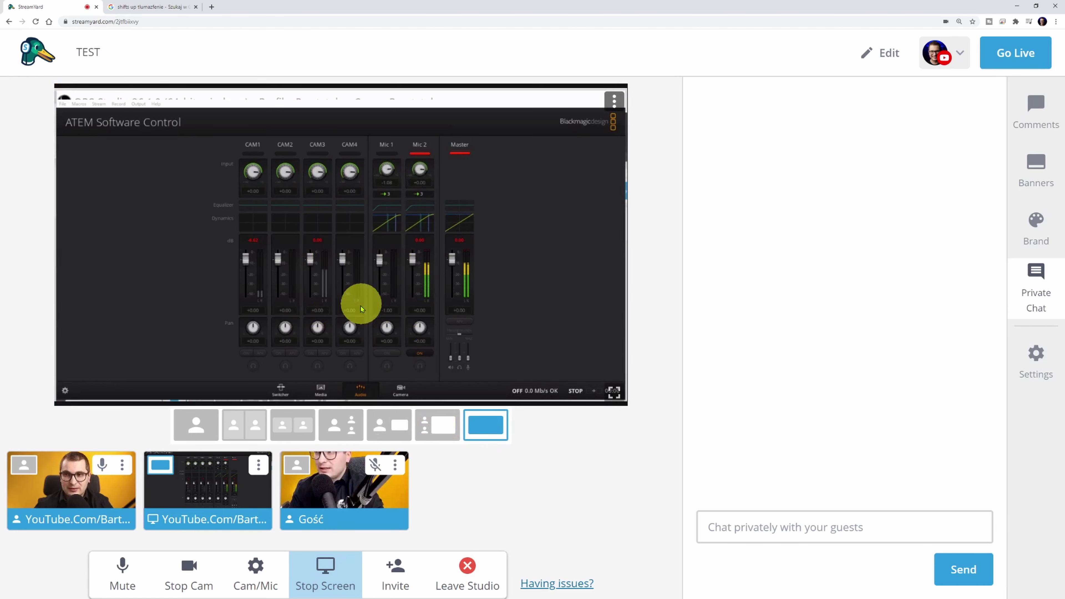
Show the host and guest in the cropped side-by-side layout and open the guest's options.
{"action": "key", "text": "alt+2"}
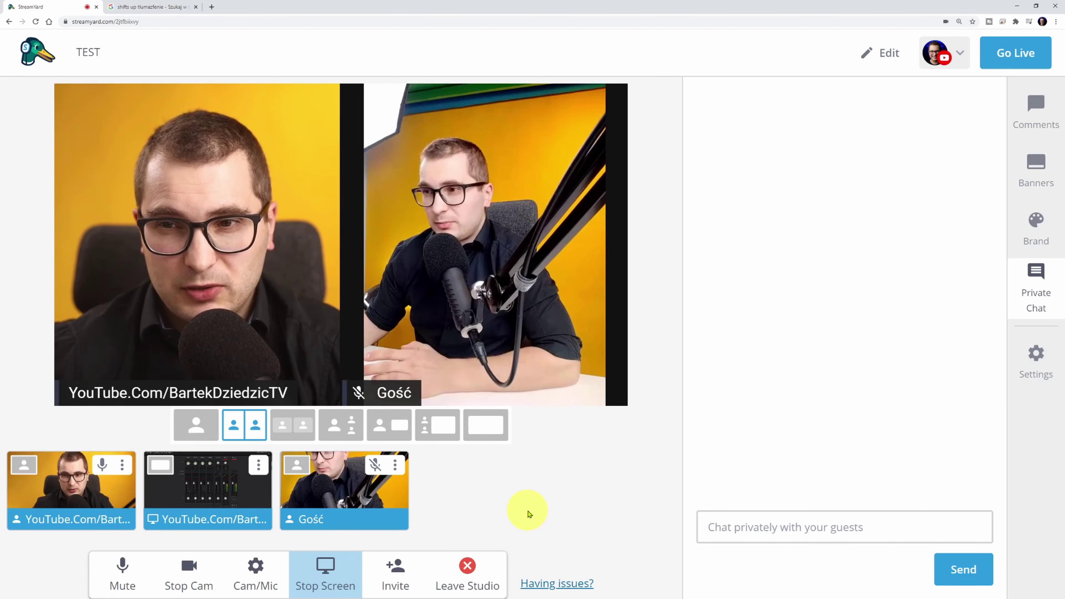
{"action": "left_click", "coordinate": [395, 465]}
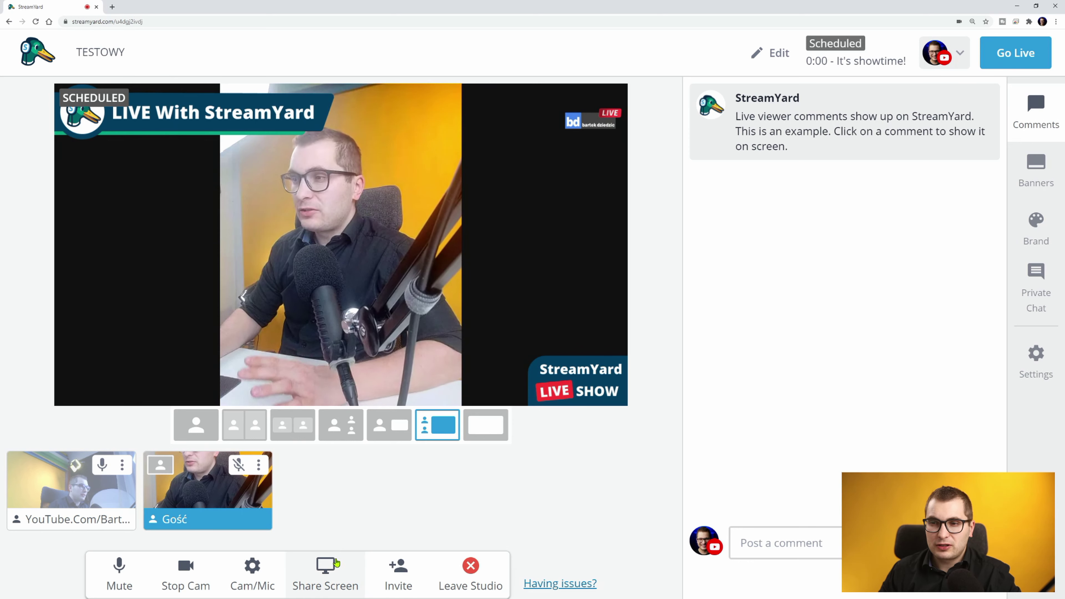
Share the YouTube Chrome tab with its audio through screen sharing, after checking the whole-screen and application-window options.
{"action": "left_click", "coordinate": [330, 575]}
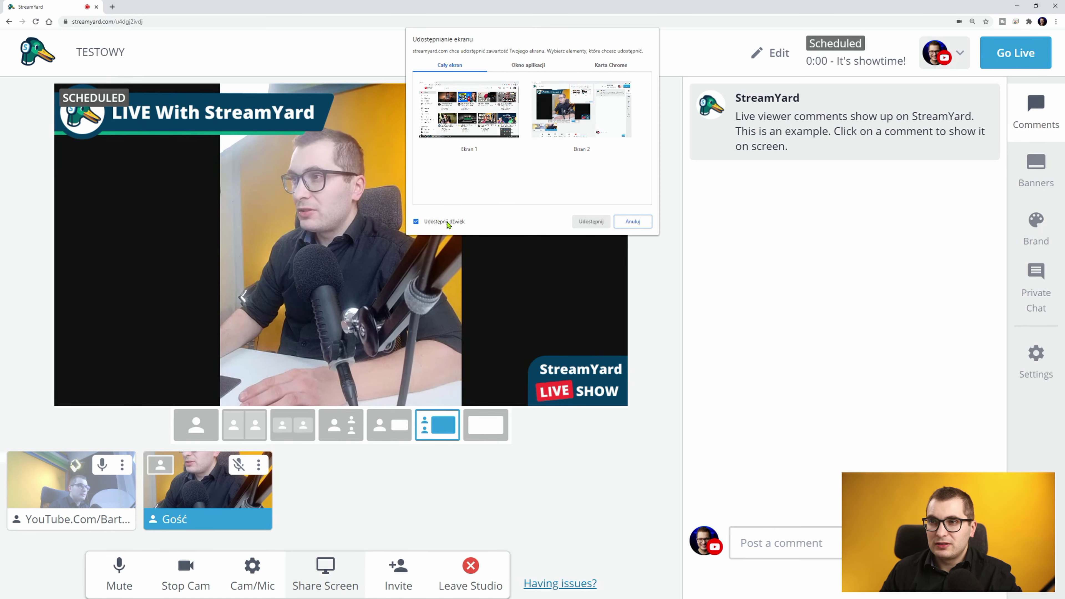
{"action": "left_click", "coordinate": [523, 66]}
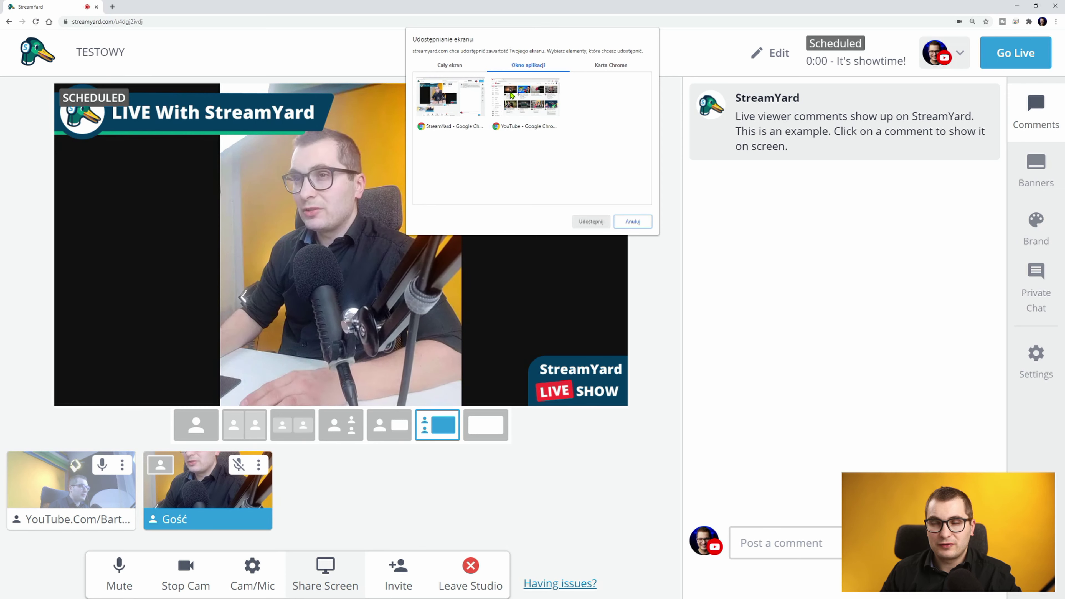
{"action": "left_click", "coordinate": [594, 67]}
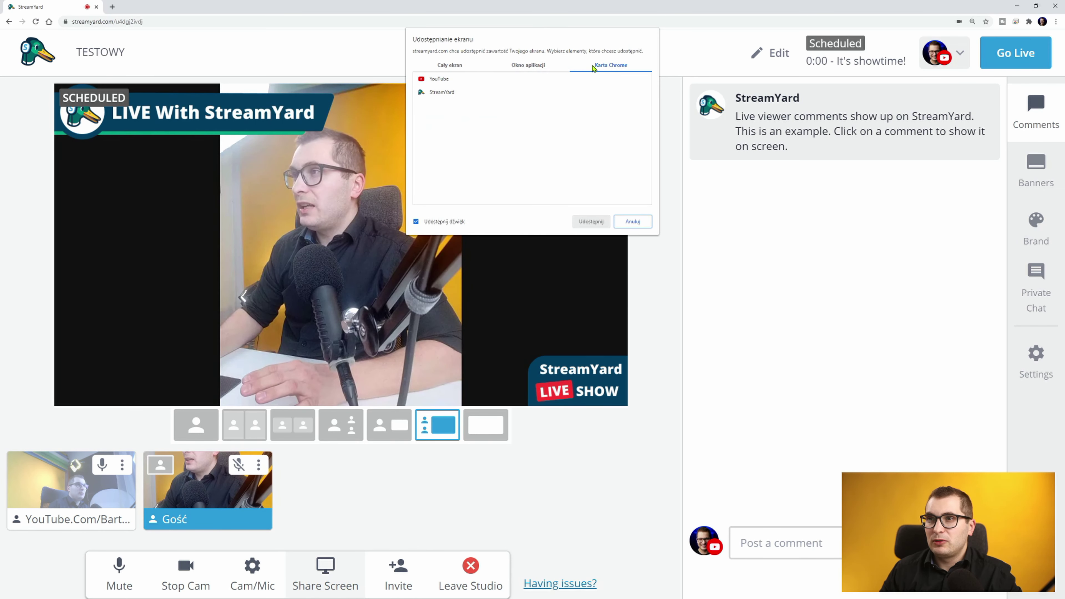
{"action": "left_click", "coordinate": [446, 80]}
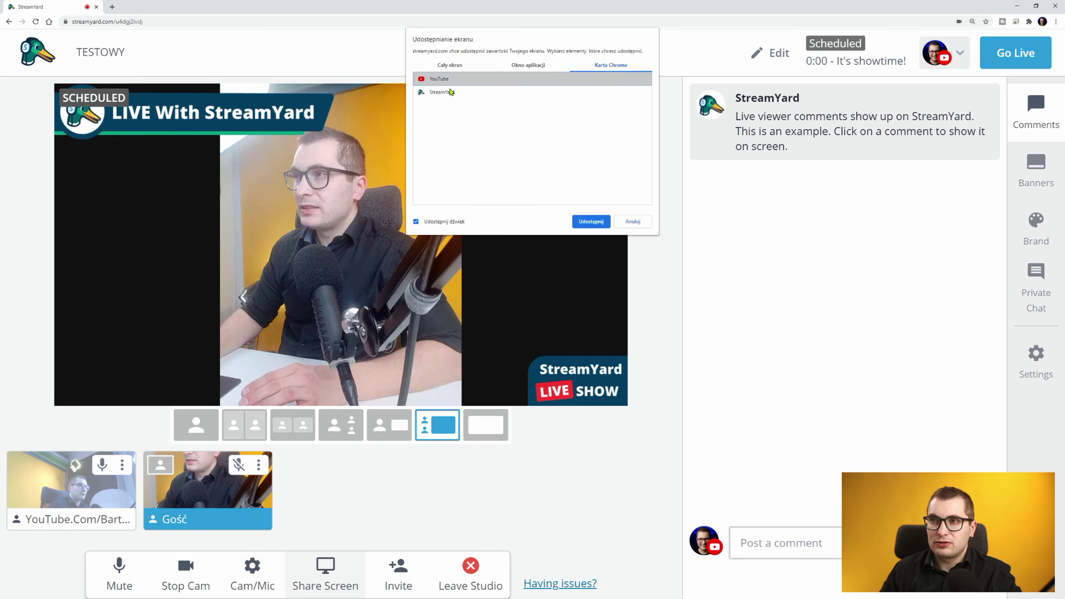
{"action": "left_click", "coordinate": [584, 222]}
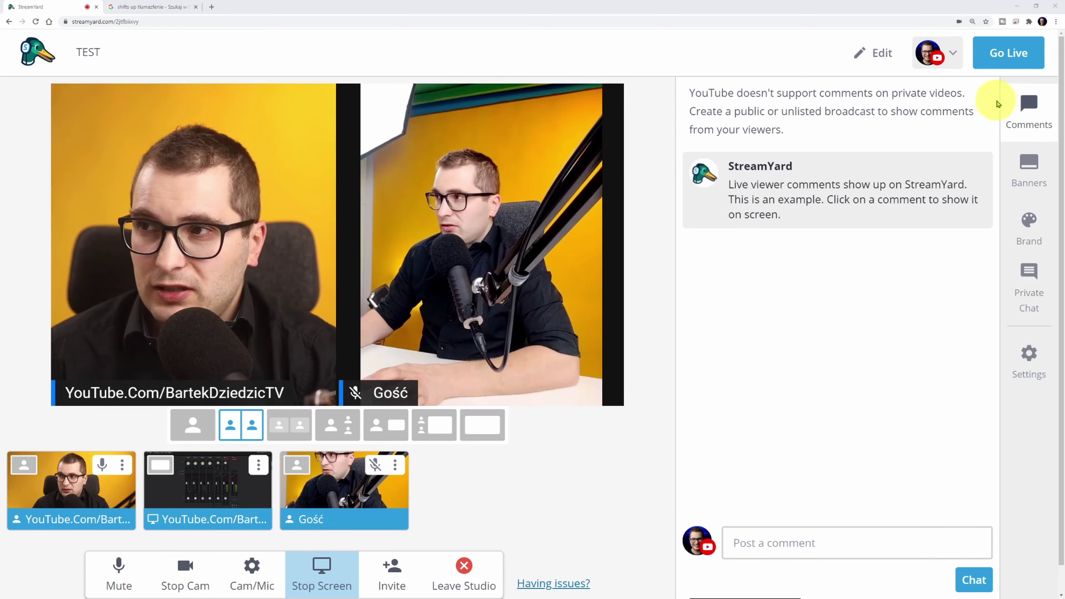
Show the example StreamYard viewer comment on the stage and hide it again.
{"action": "mouse_move", "coordinate": [780, 203]}
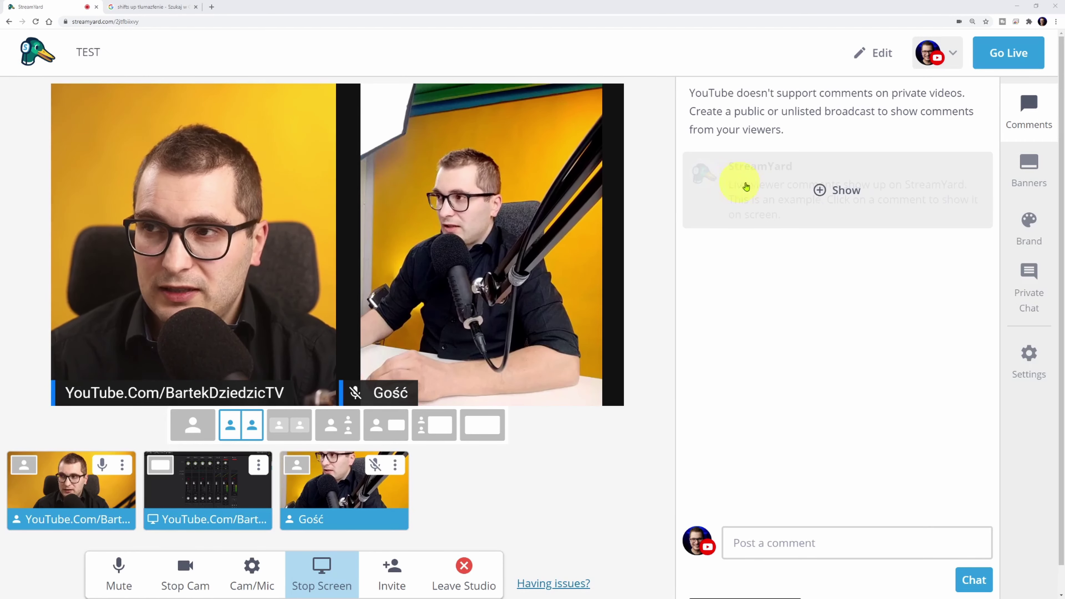
{"action": "left_click", "coordinate": [763, 186]}
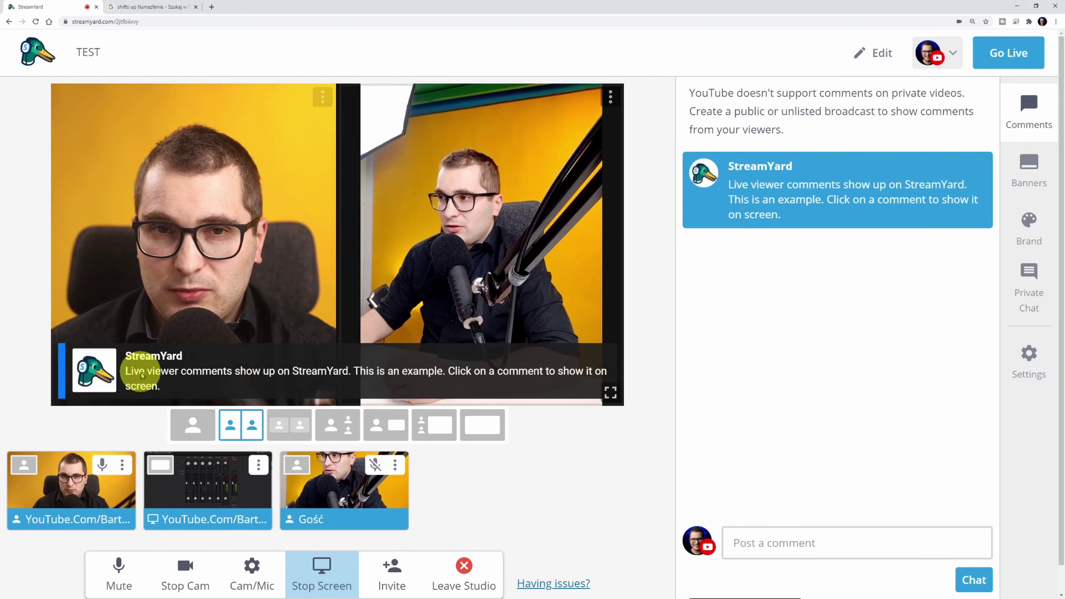
{"action": "mouse_move", "coordinate": [753, 213]}
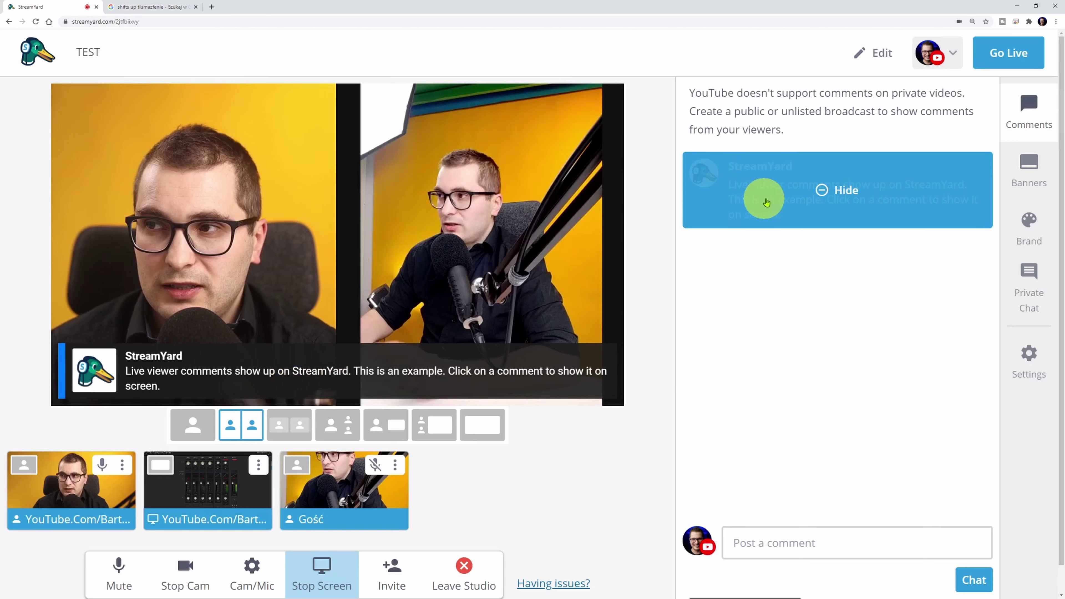
{"action": "left_click", "coordinate": [815, 189]}
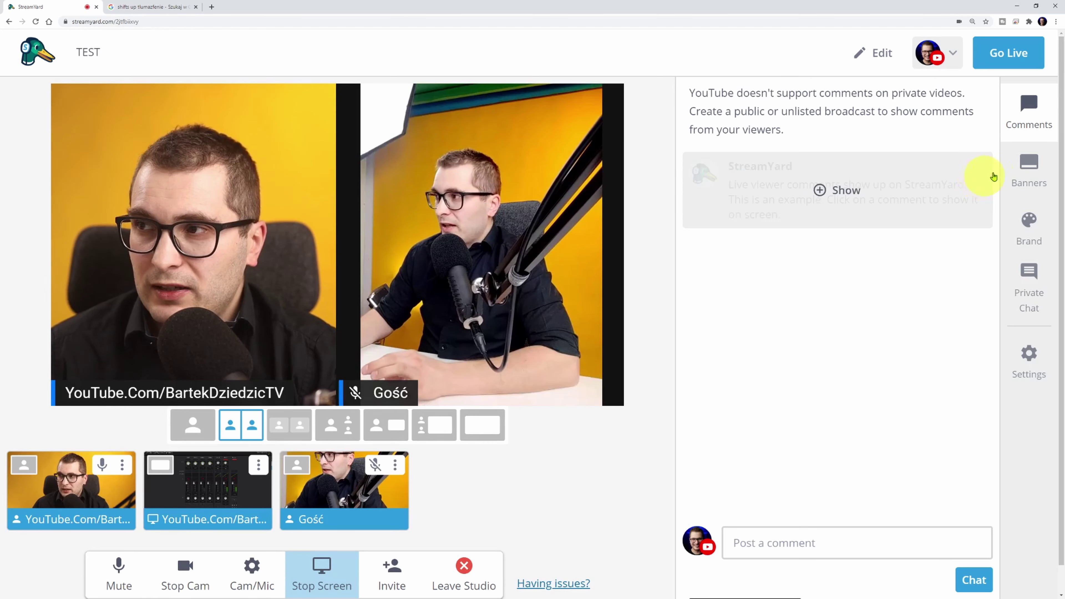
Open the Example banners folder, then show its first banner on the stage and hide it again.
{"action": "left_click", "coordinate": [1028, 165]}
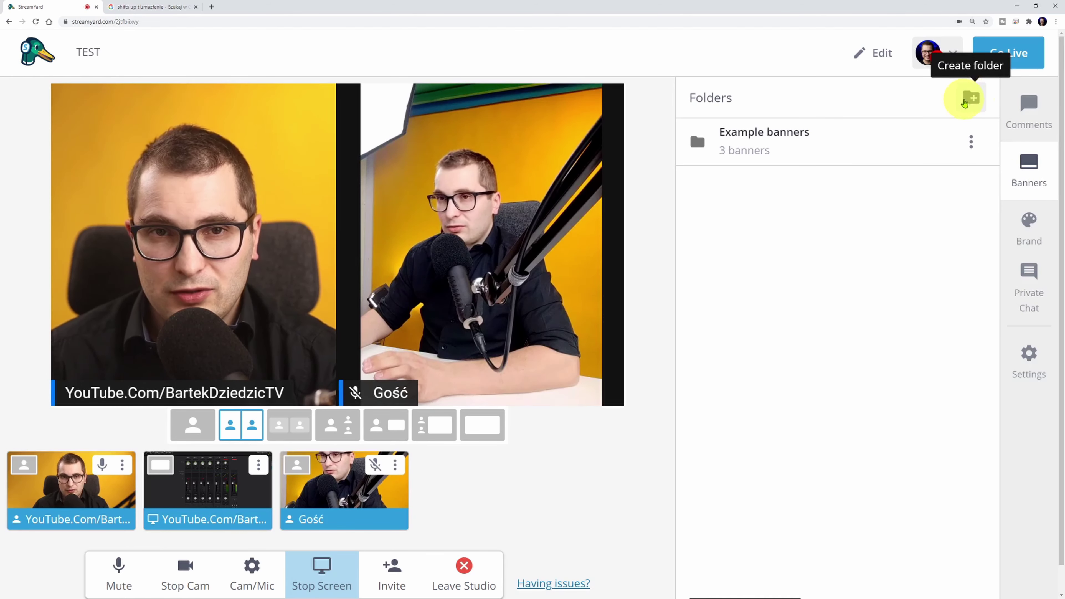
{"action": "left_click", "coordinate": [817, 139]}
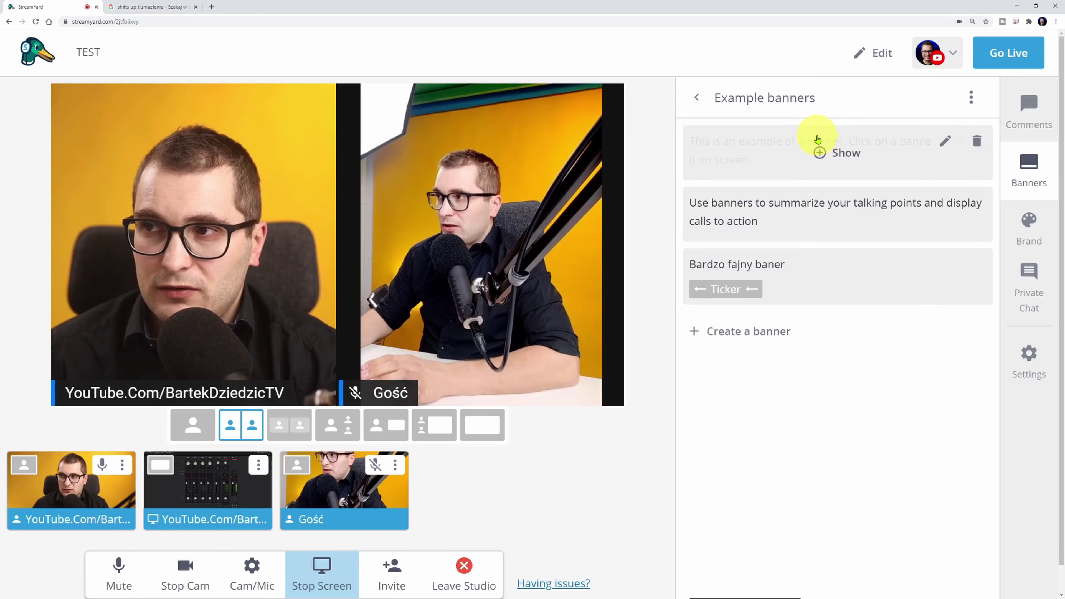
{"action": "left_click", "coordinate": [815, 145]}
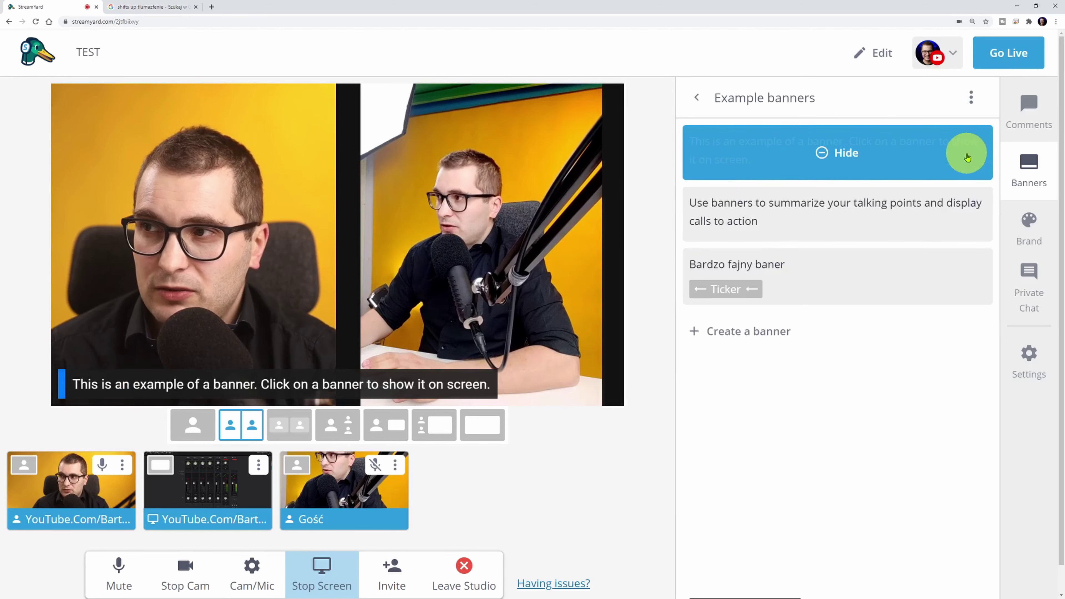
{"action": "left_click", "coordinate": [948, 167]}
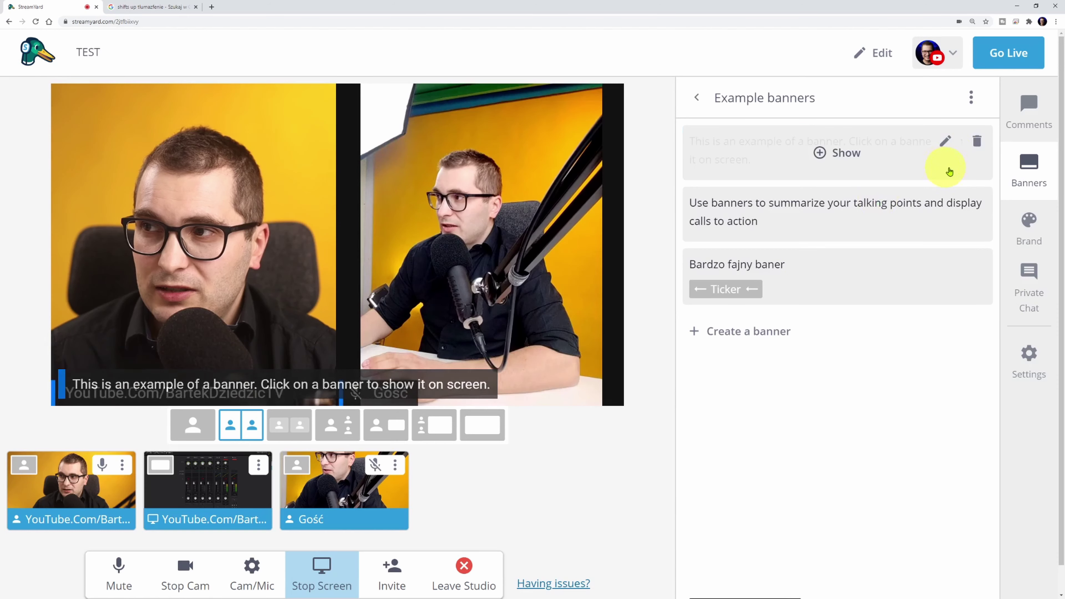
Examine the first example banner's editable text and ticker option, and return to the Example banners folder without saving.
{"action": "left_click", "coordinate": [948, 147]}
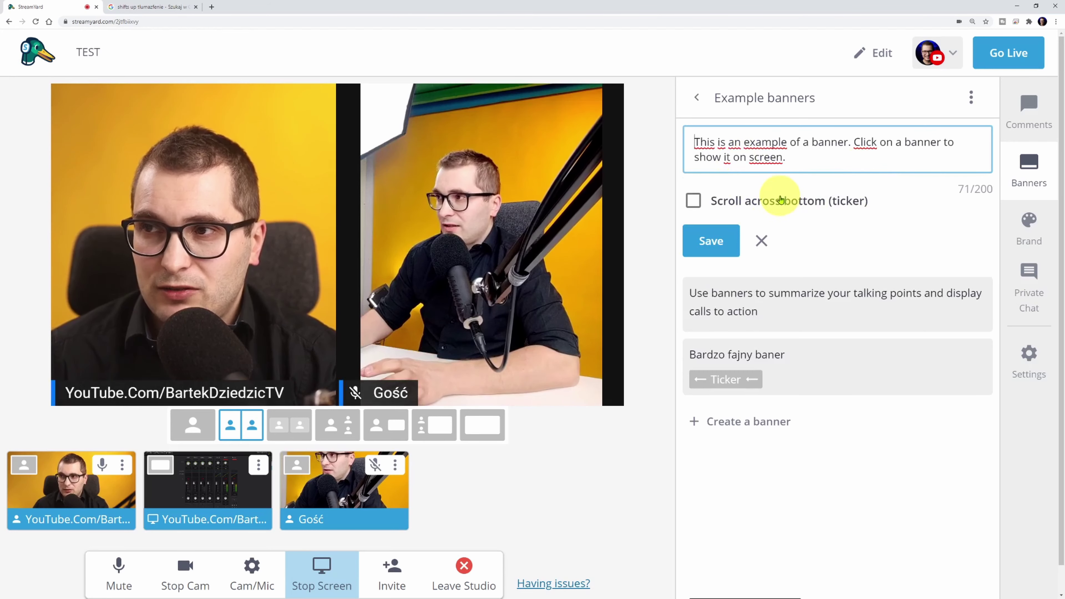
{"action": "left_click", "coordinate": [696, 100]}
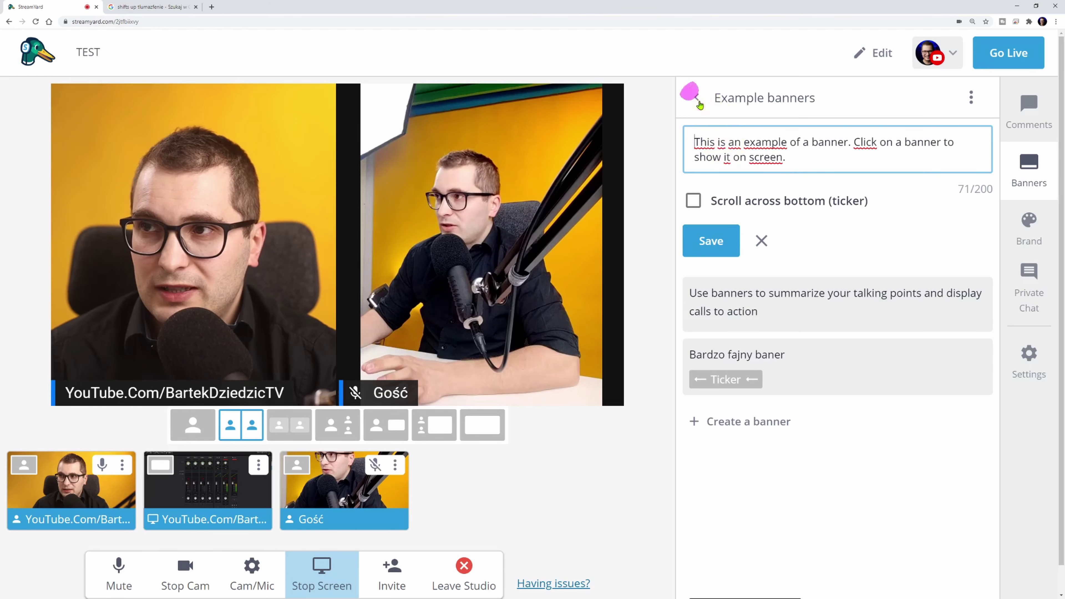
{"action": "left_click", "coordinate": [765, 133]}
Show the first example banner on the stage together with the scrolling "Bardzo fajny baner" ticker.
{"action": "left_click", "coordinate": [762, 147]}
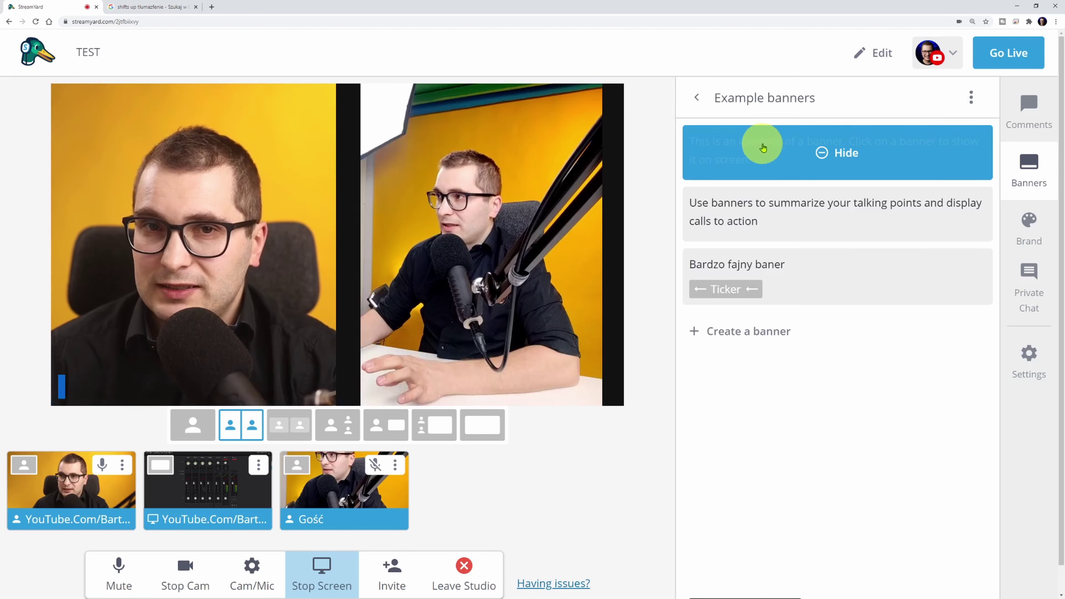
{"action": "left_click", "coordinate": [763, 147]}
{"action": "left_click", "coordinate": [762, 148]}
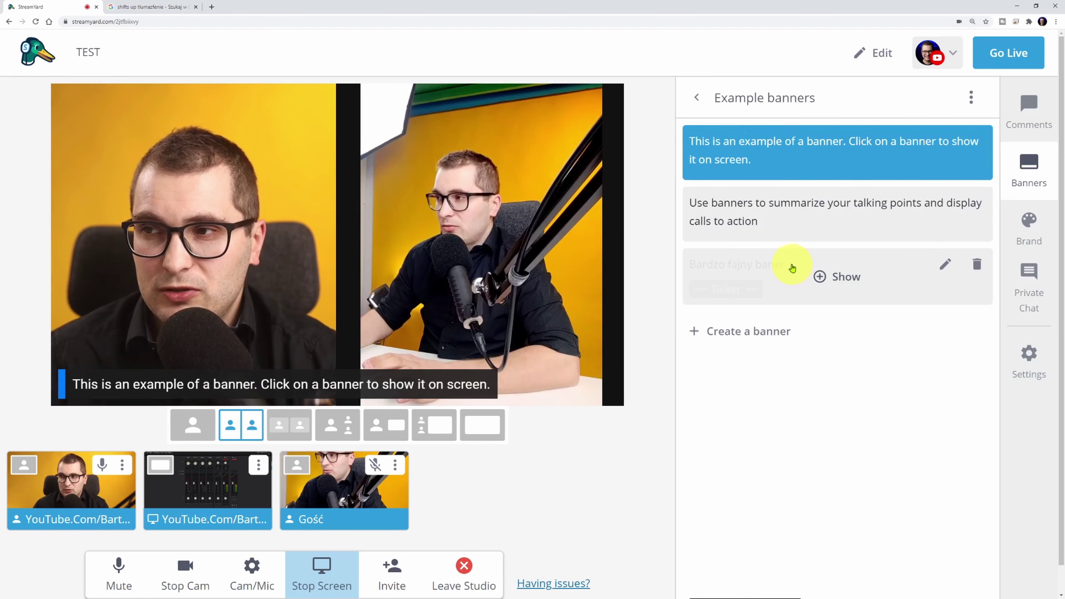
{"action": "left_click", "coordinate": [786, 272]}
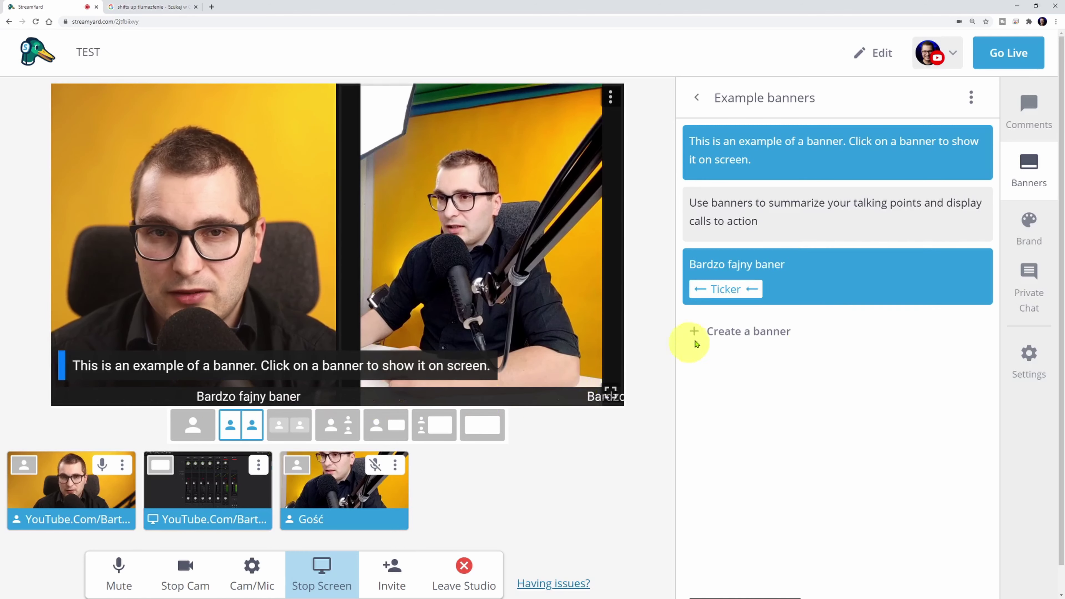
{"action": "mouse_move", "coordinate": [820, 277]}
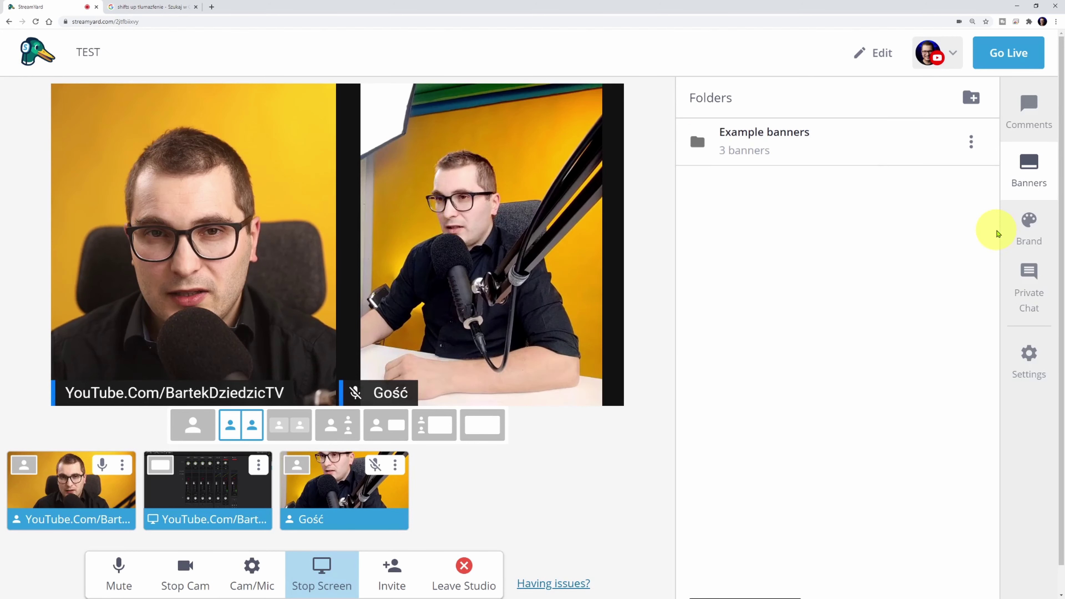
Open the Brand 1 settings and look at the brand color picker without changing the color.
{"action": "left_click", "coordinate": [1013, 231]}
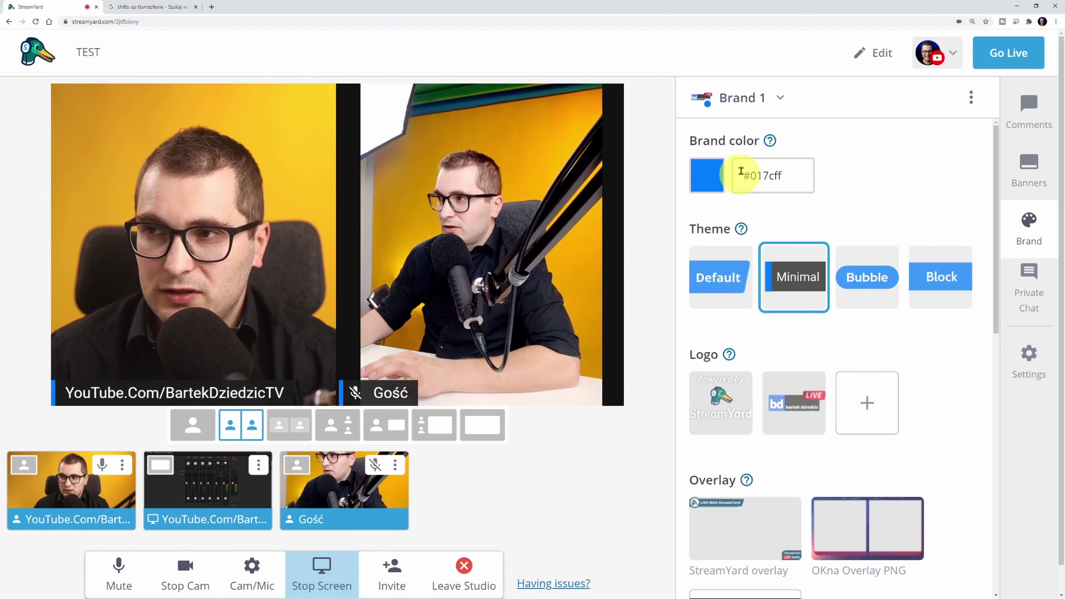
{"action": "left_click", "coordinate": [717, 175]}
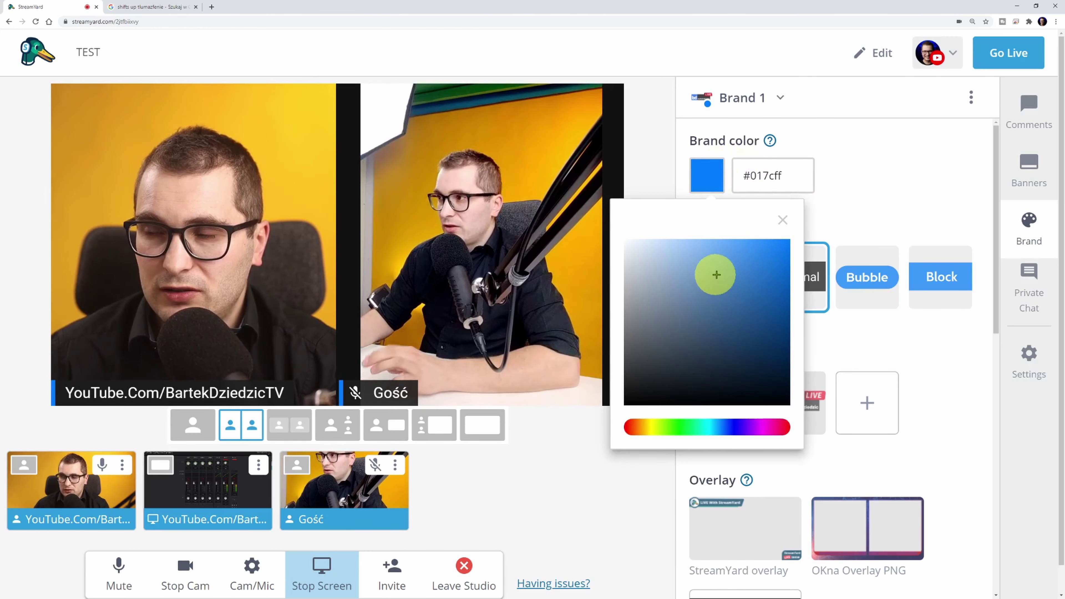
{"action": "left_click", "coordinate": [782, 220]}
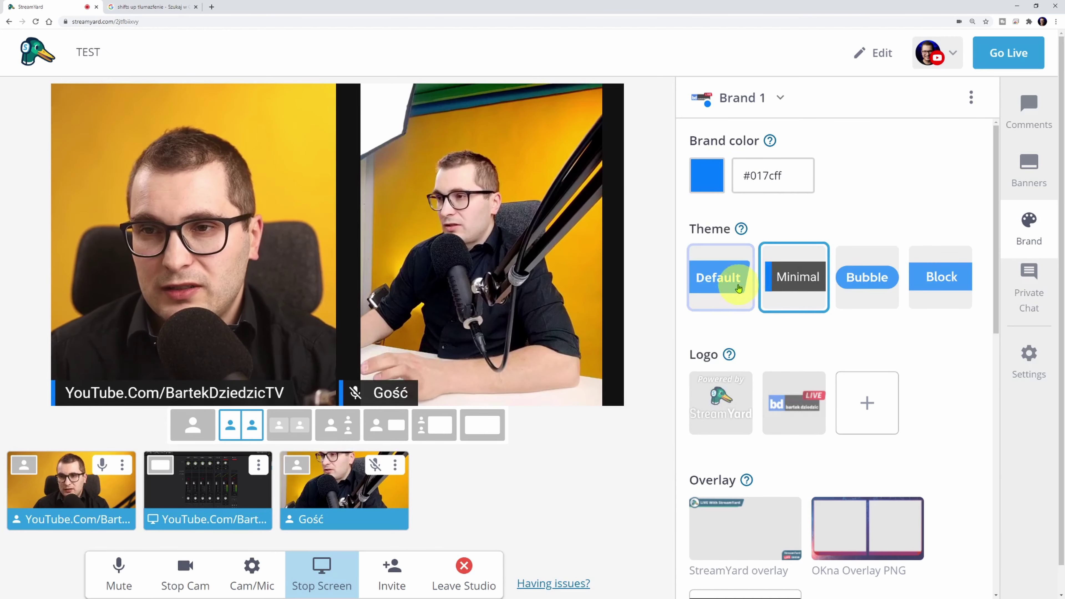
Try the Default, Bubble and Block themes on the stage name labels and set the theme back to Minimal.
{"action": "mouse_move", "coordinate": [742, 232]}
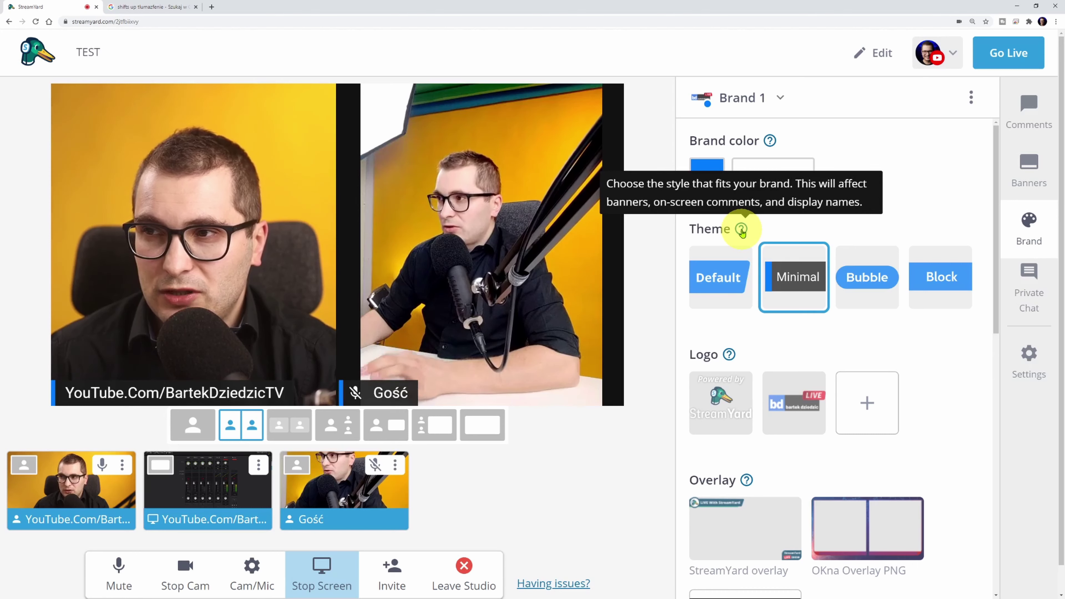
{"action": "left_click", "coordinate": [740, 274]}
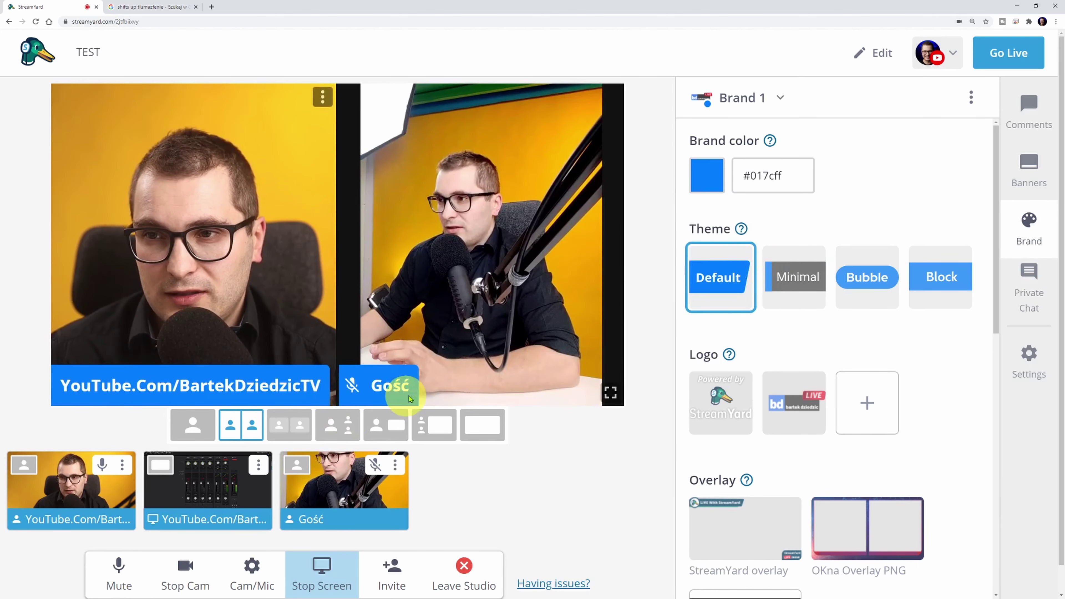
{"action": "left_click", "coordinate": [798, 278]}
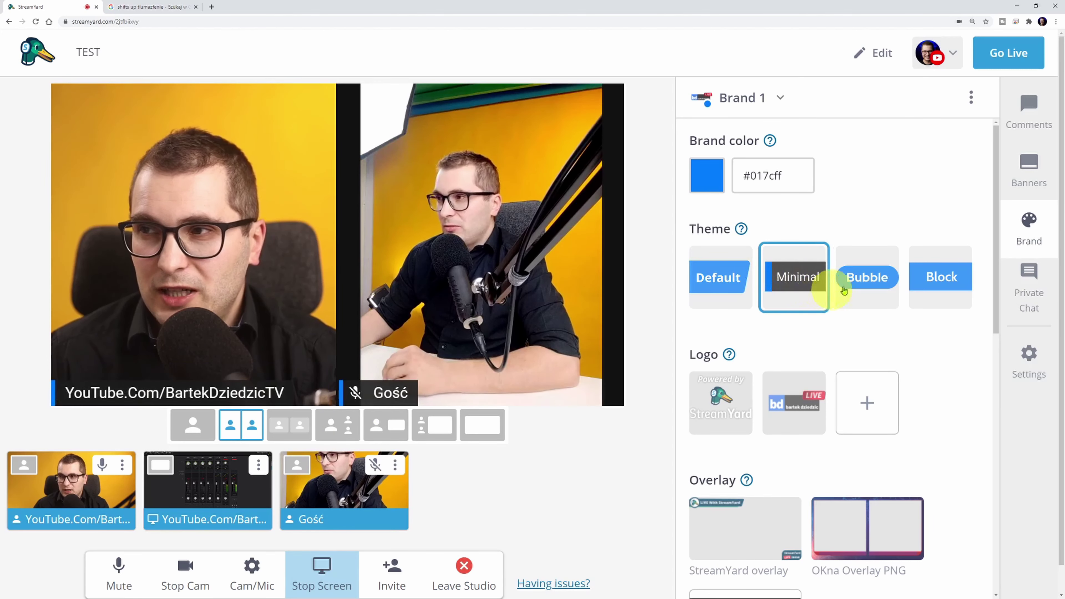
{"action": "left_click", "coordinate": [864, 283]}
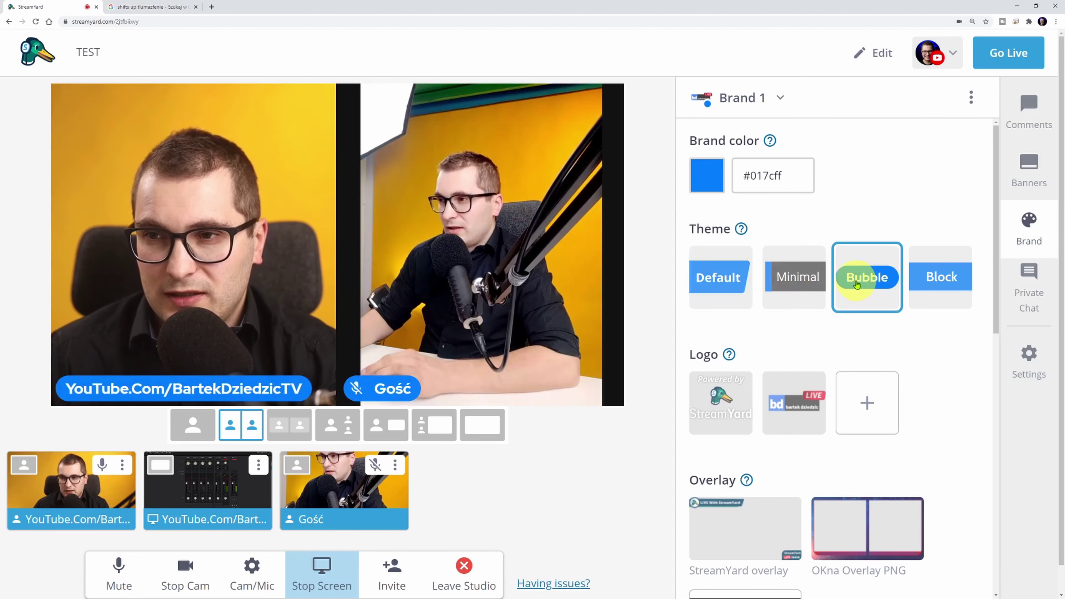
{"action": "left_click", "coordinate": [938, 278]}
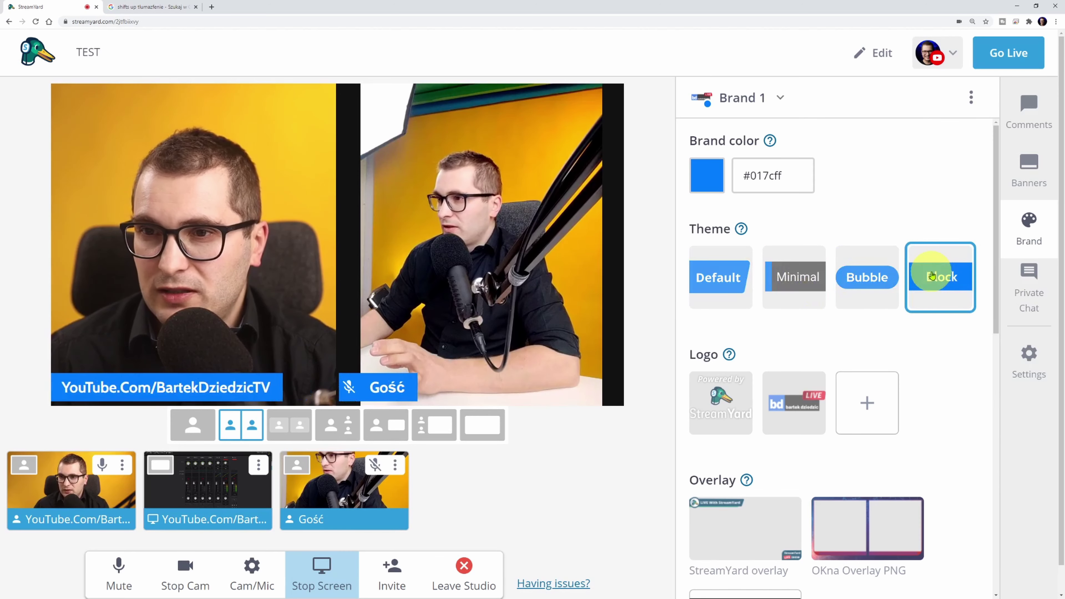
{"action": "left_click", "coordinate": [786, 289]}
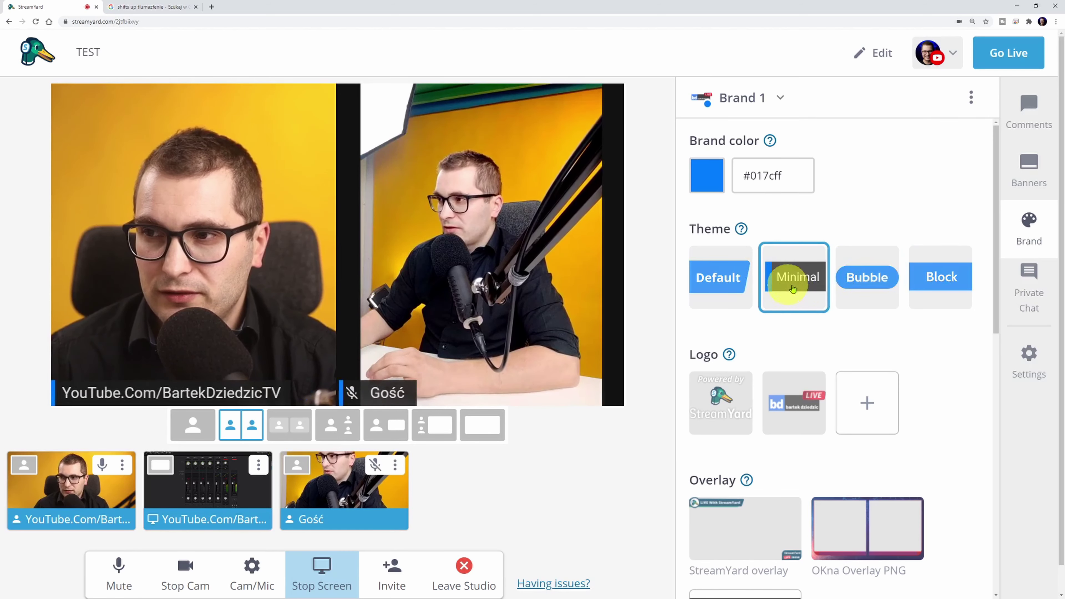
Try the "Powered by StreamYard" logo on the stage and replace it with the custom bd LIVE logo.
{"action": "scroll", "coordinate": [736, 394], "scroll_direction": "down", "scroll_amount": 1}
{"action": "scroll", "coordinate": [734, 388], "scroll_direction": "down", "scroll_amount": 1}
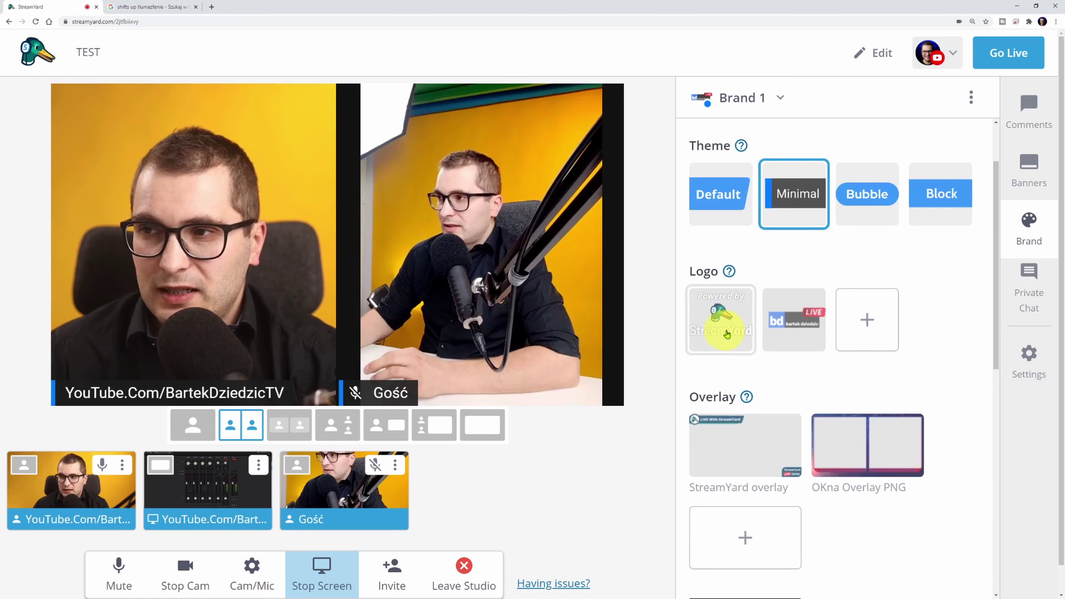
{"action": "left_click", "coordinate": [718, 315]}
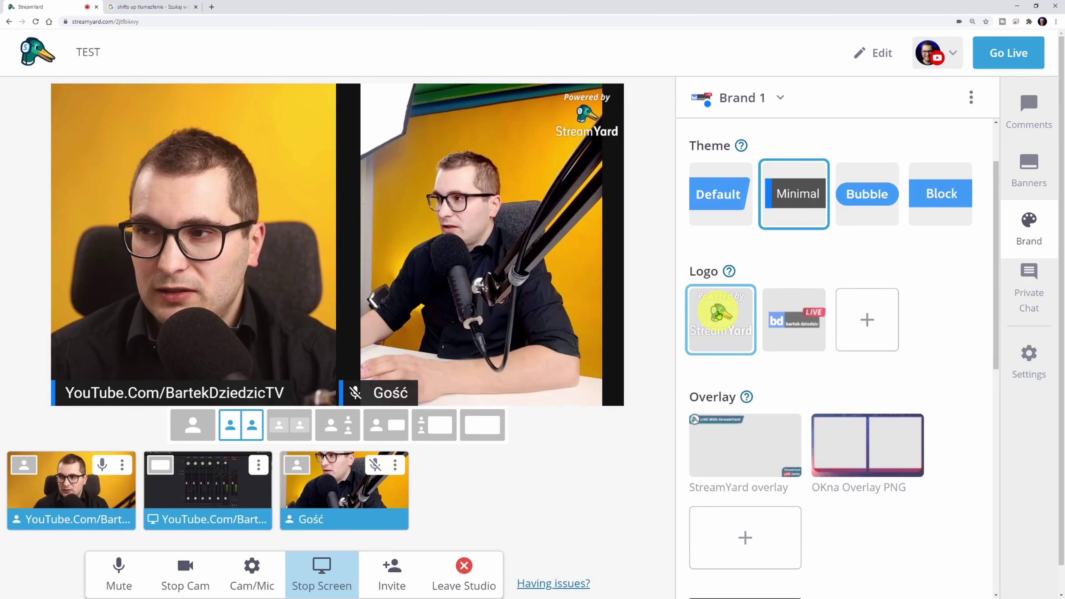
{"action": "left_click", "coordinate": [718, 315]}
{"action": "left_click", "coordinate": [783, 327]}
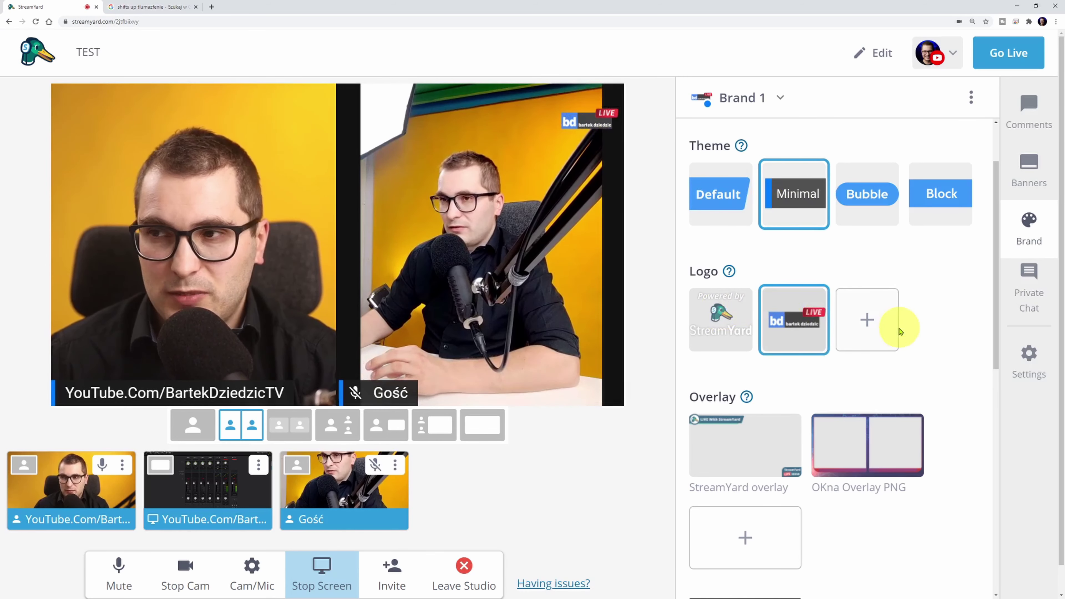
{"action": "left_click", "coordinate": [793, 330]}
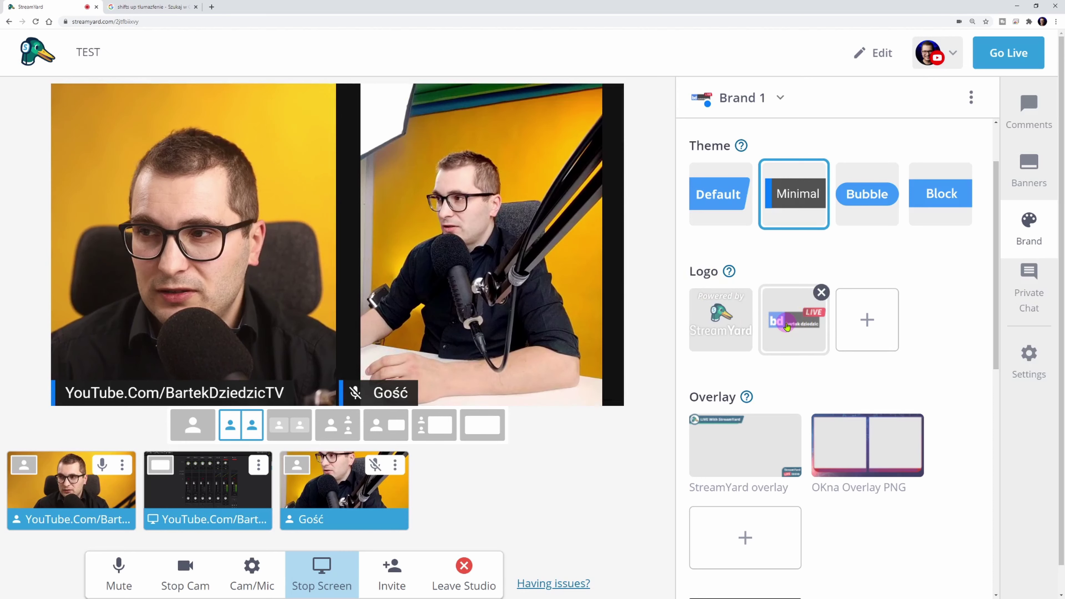
{"action": "left_click", "coordinate": [794, 312]}
Switch the stage to the solo layout and back to the cropped side-by-side layout.
{"action": "scroll", "coordinate": [801, 297], "scroll_direction": "down", "scroll_amount": 2}
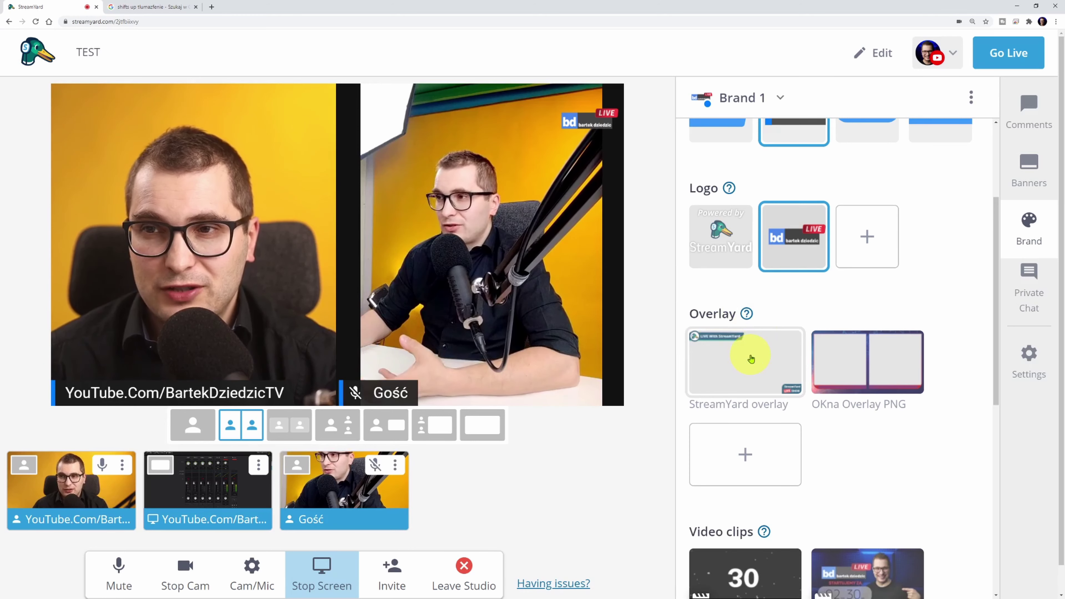
{"action": "left_click", "coordinate": [193, 424]}
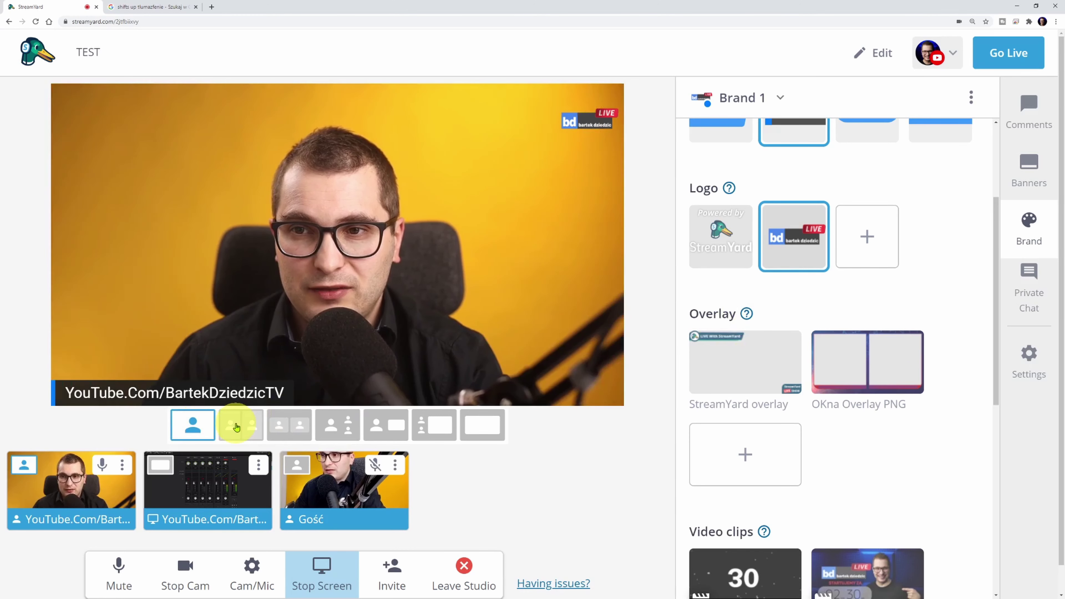
{"action": "left_click", "coordinate": [237, 427]}
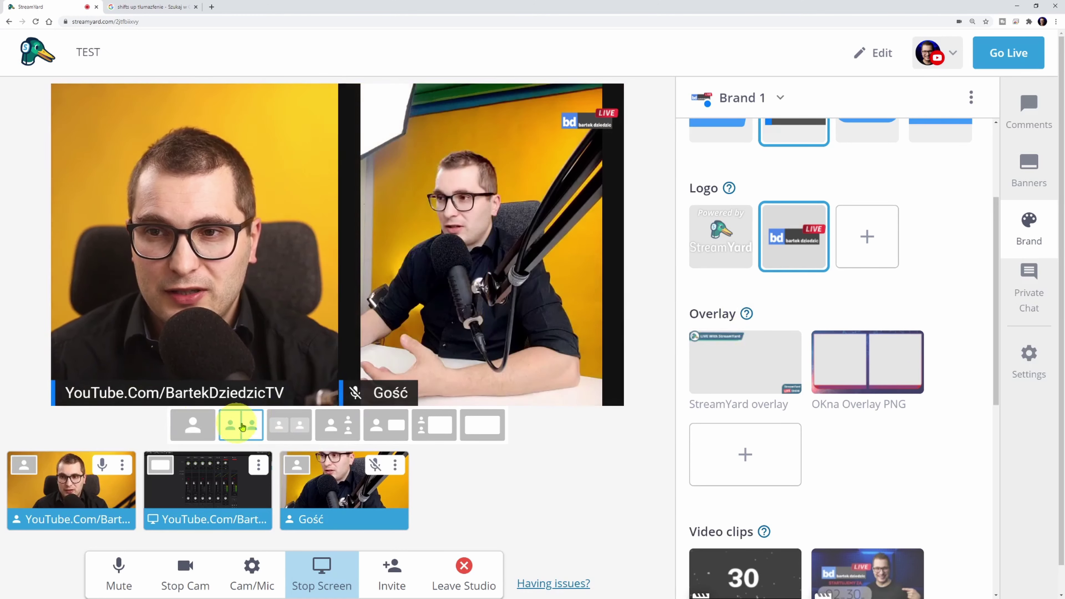
Apply the StreamYard overlay to the stage and show the host alone in the solo layout.
{"action": "left_click", "coordinate": [740, 360]}
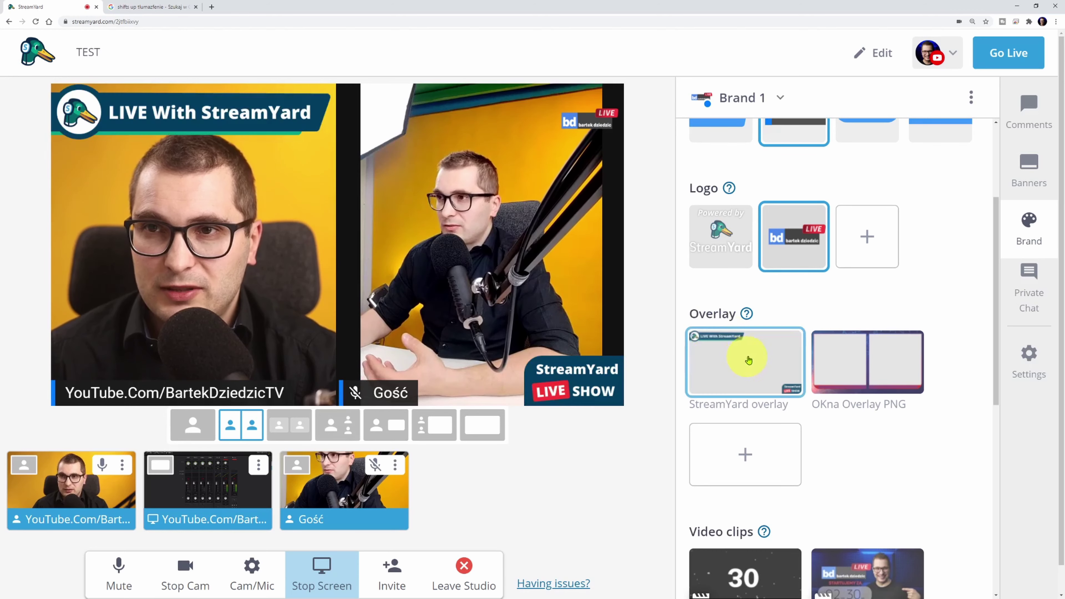
{"action": "left_click", "coordinate": [199, 436]}
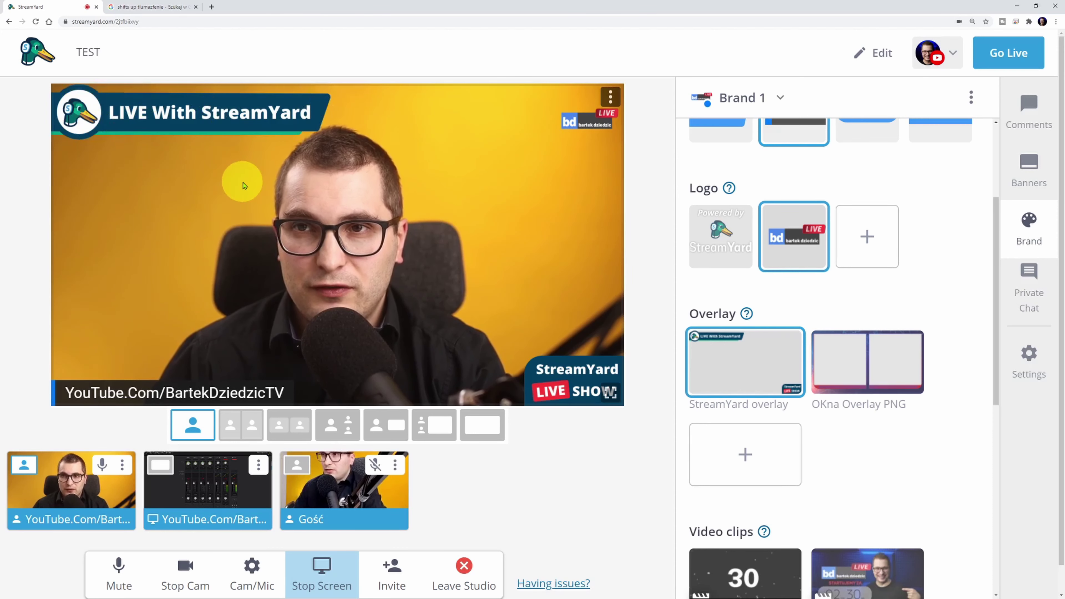
{"action": "mouse_move", "coordinate": [750, 318]}
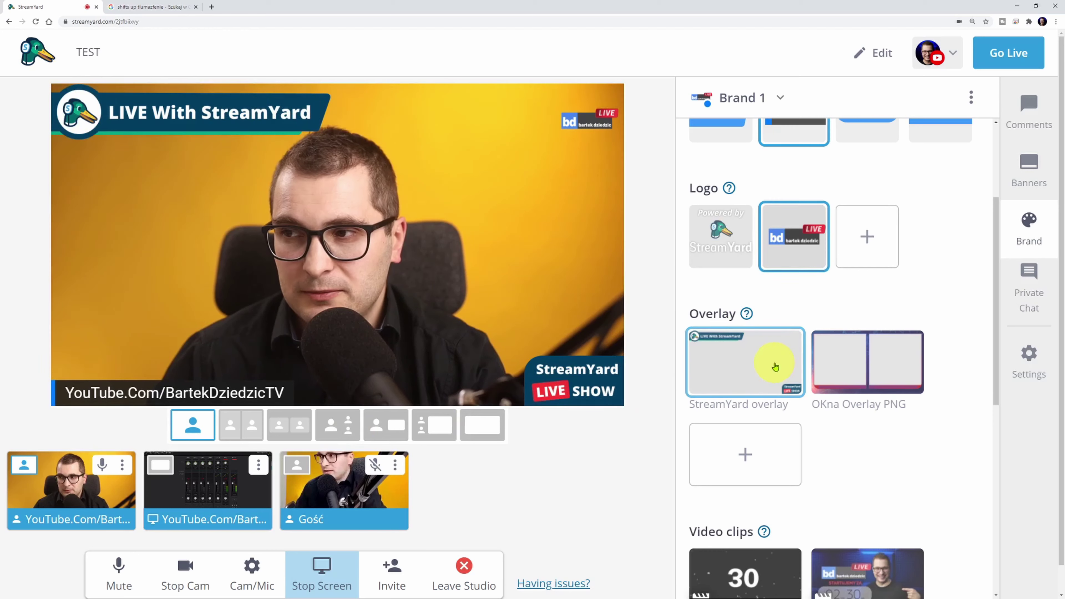
Try the OKna Overlay PNG with the cropped side-by-side layout and toggle the overlay off and on.
{"action": "left_click", "coordinate": [861, 366]}
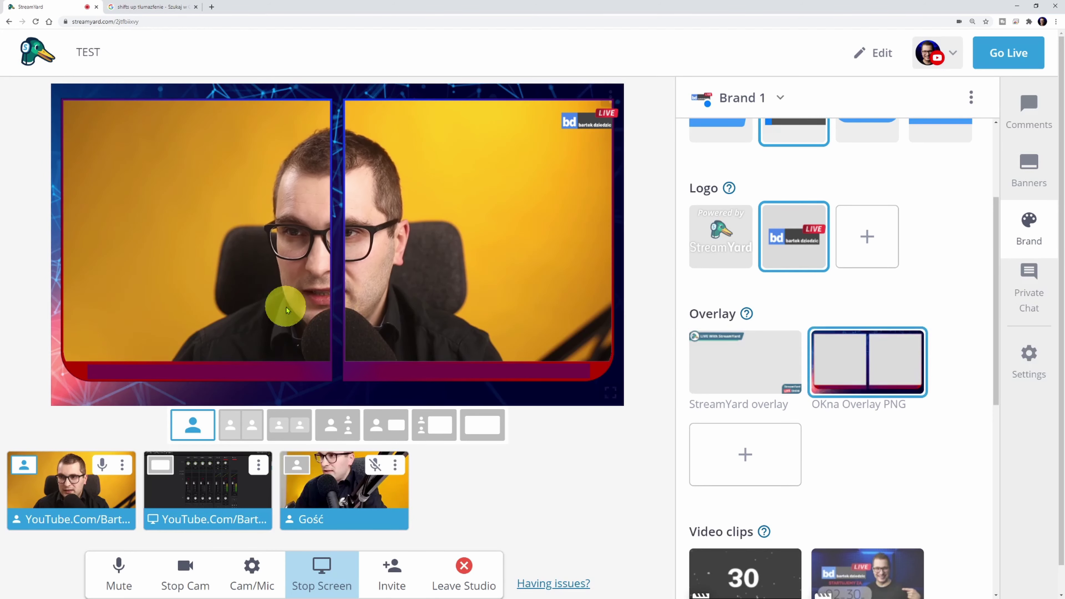
{"action": "left_click", "coordinate": [245, 429]}
{"action": "left_click", "coordinate": [250, 426]}
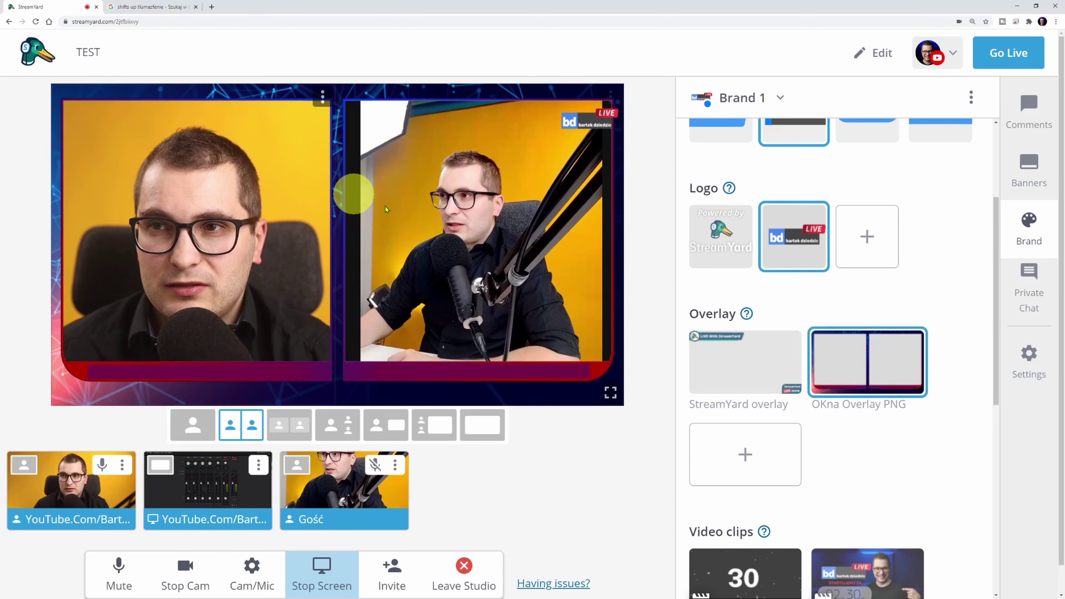
{"action": "left_click", "coordinate": [857, 365]}
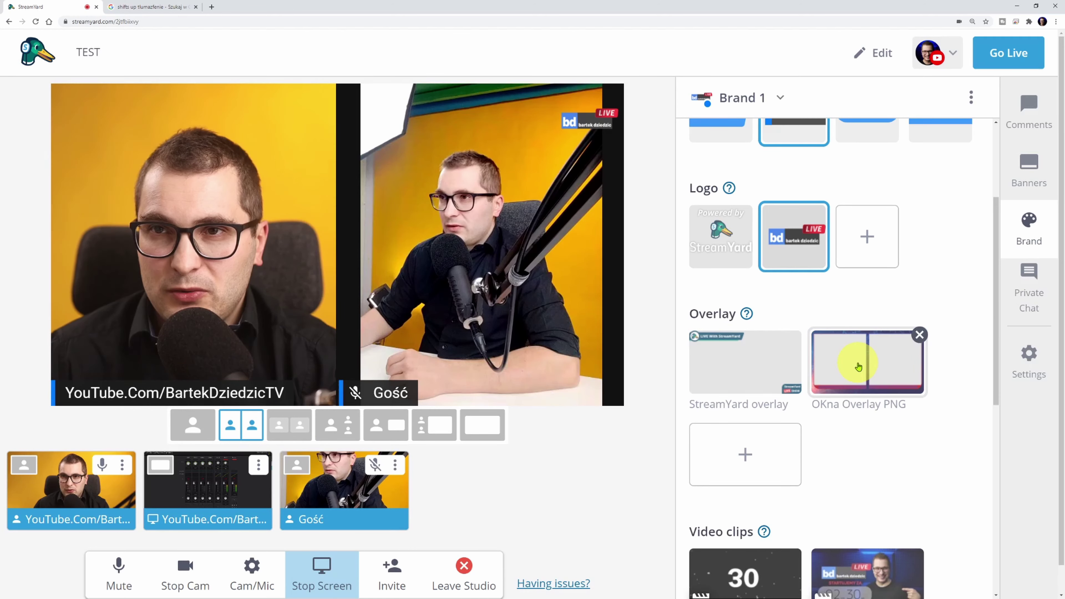
{"action": "left_click", "coordinate": [858, 365]}
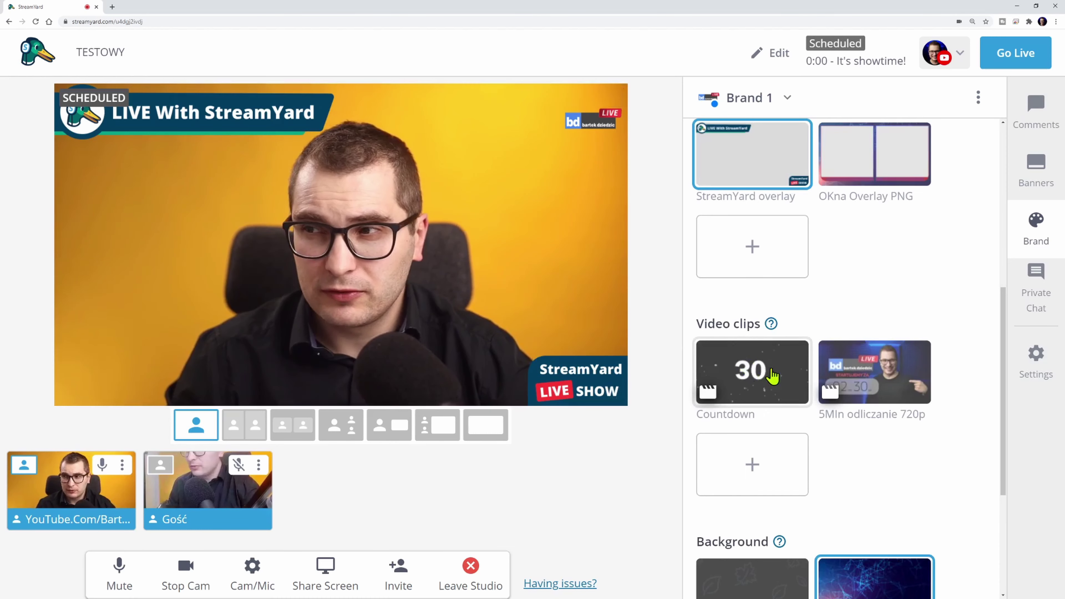
Play the "5MIn odliczanie 720p" countdown from the video clips on the stage.
{"action": "left_click", "coordinate": [866, 373]}
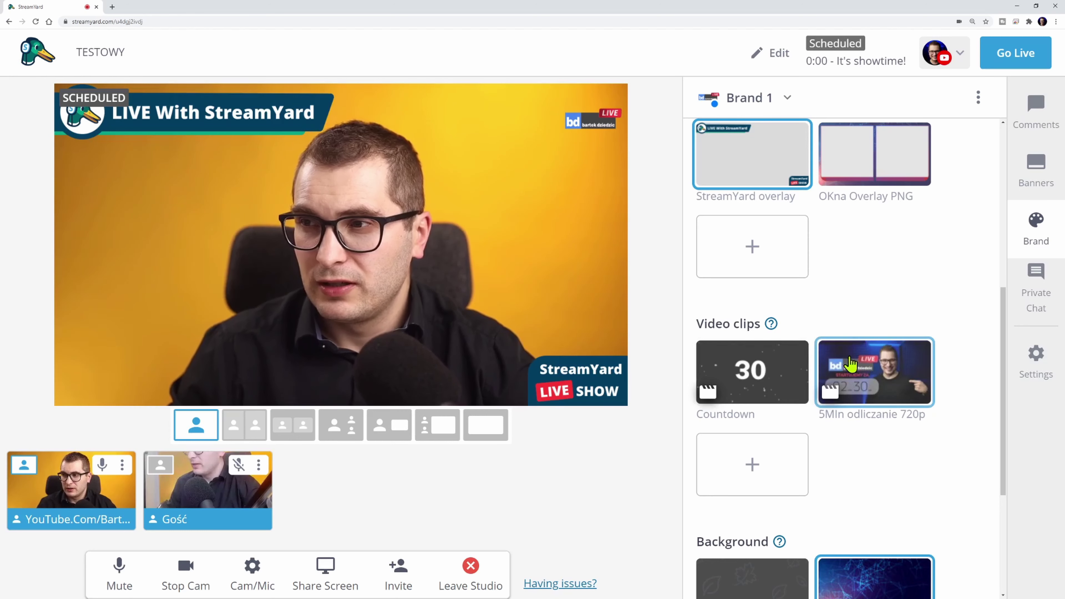
{"action": "mouse_move", "coordinate": [772, 332]}
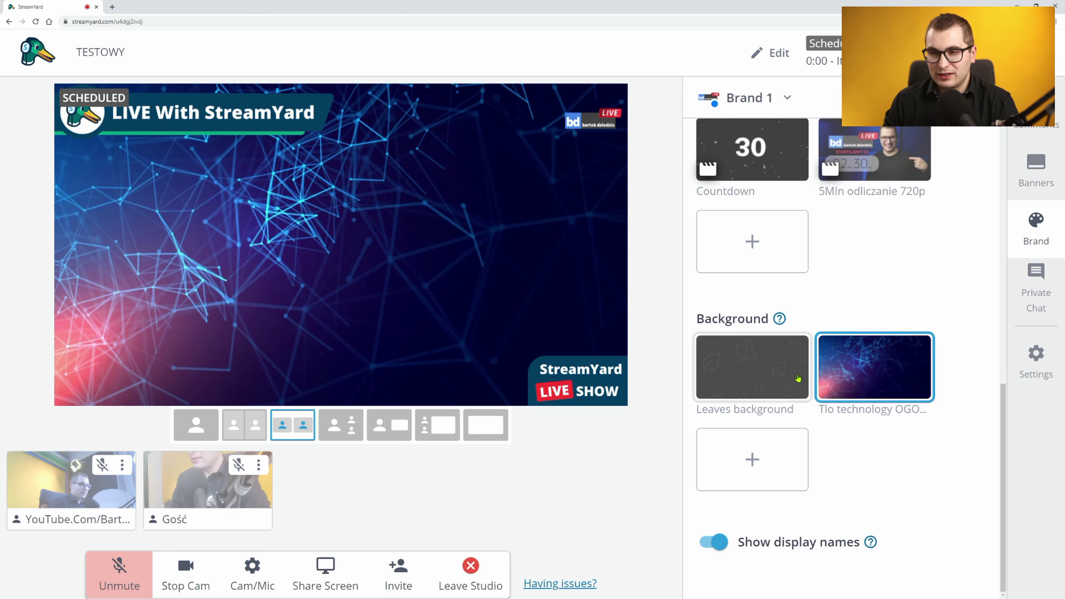
Switch the stage background to Leaves background and add the guest and host cameras to the stage.
{"action": "left_click", "coordinate": [759, 375]}
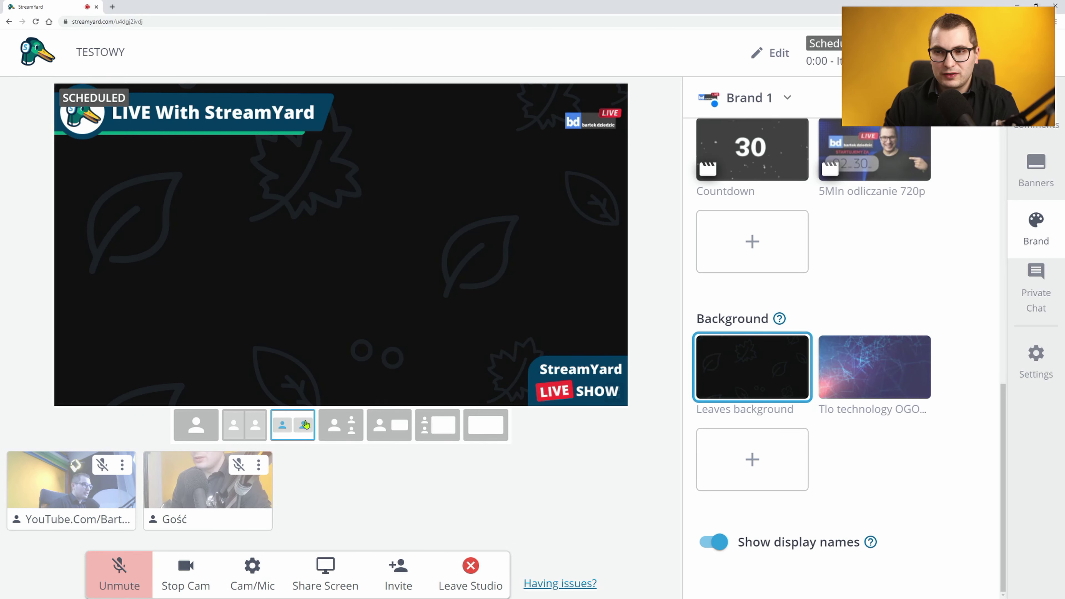
{"action": "left_click", "coordinate": [214, 489]}
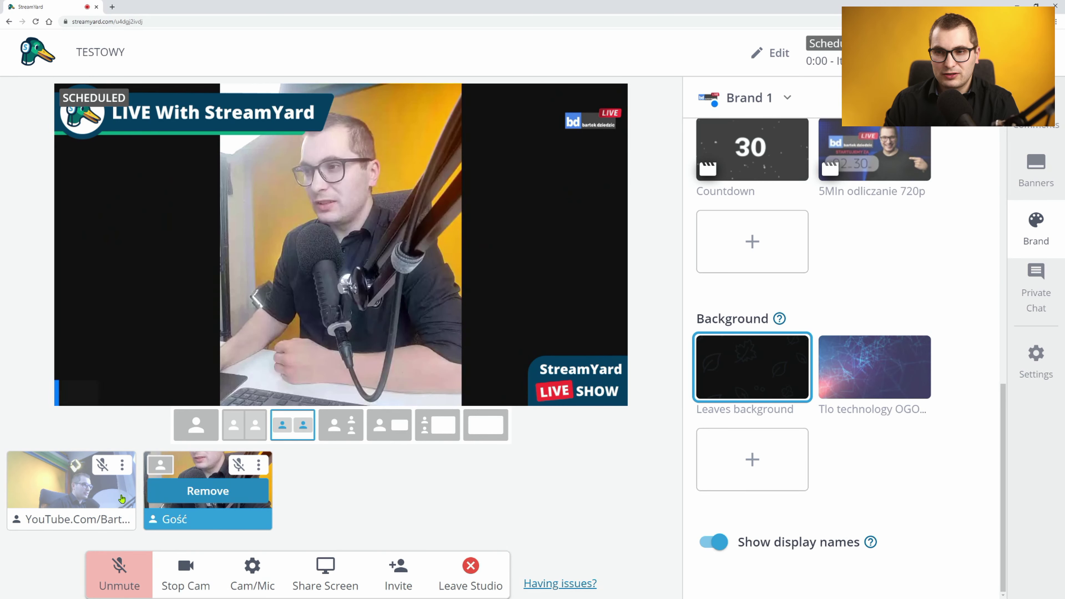
{"action": "left_click", "coordinate": [74, 490]}
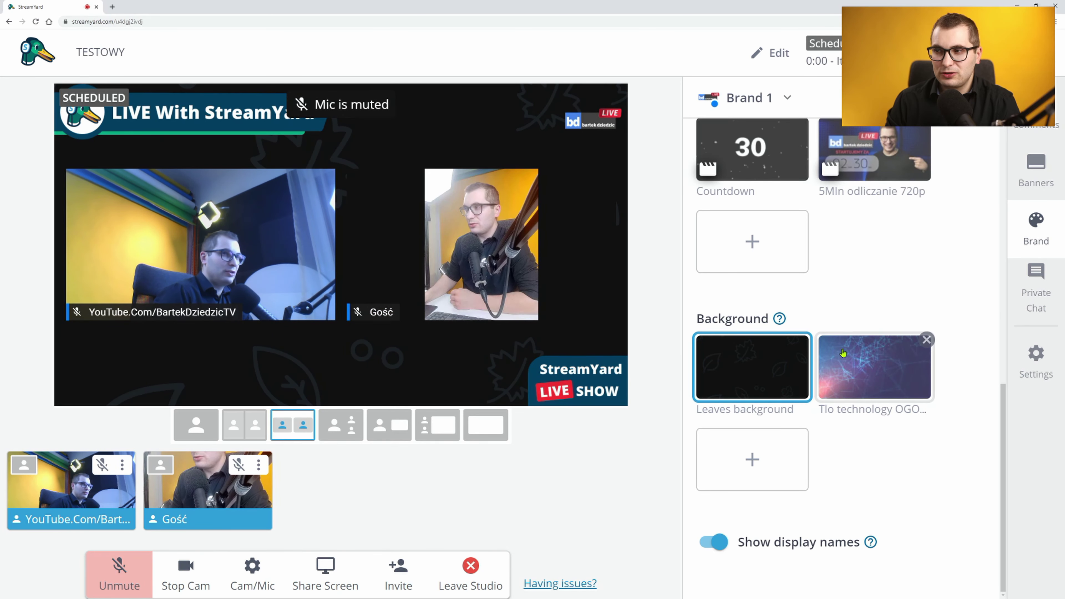
Set the background back to the Tlo technology image and toggle Show display names off and on.
{"action": "left_click", "coordinate": [847, 359]}
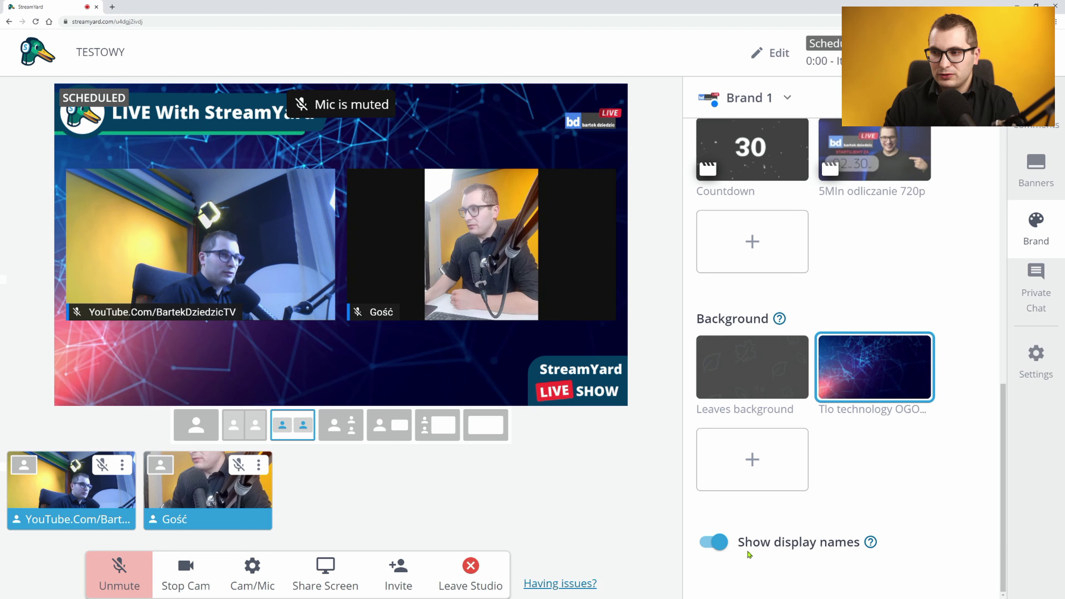
{"action": "left_click", "coordinate": [718, 548]}
{"action": "left_click", "coordinate": [719, 548]}
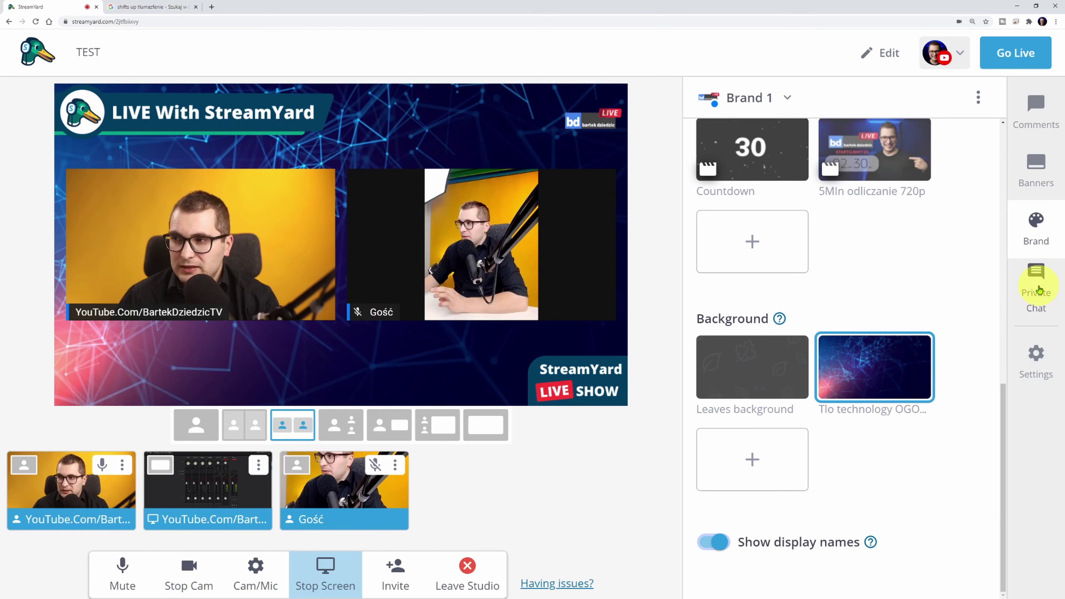
Open the private chat with the studio guests without sending a message.
{"action": "left_click", "coordinate": [1037, 288]}
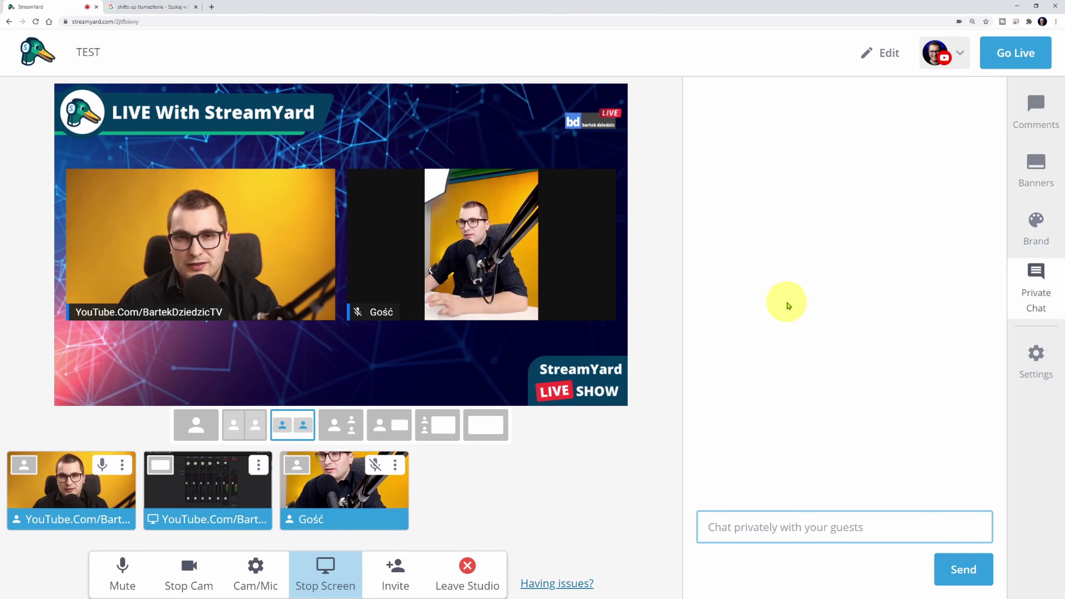
{"action": "mouse_move", "coordinate": [630, 284]}
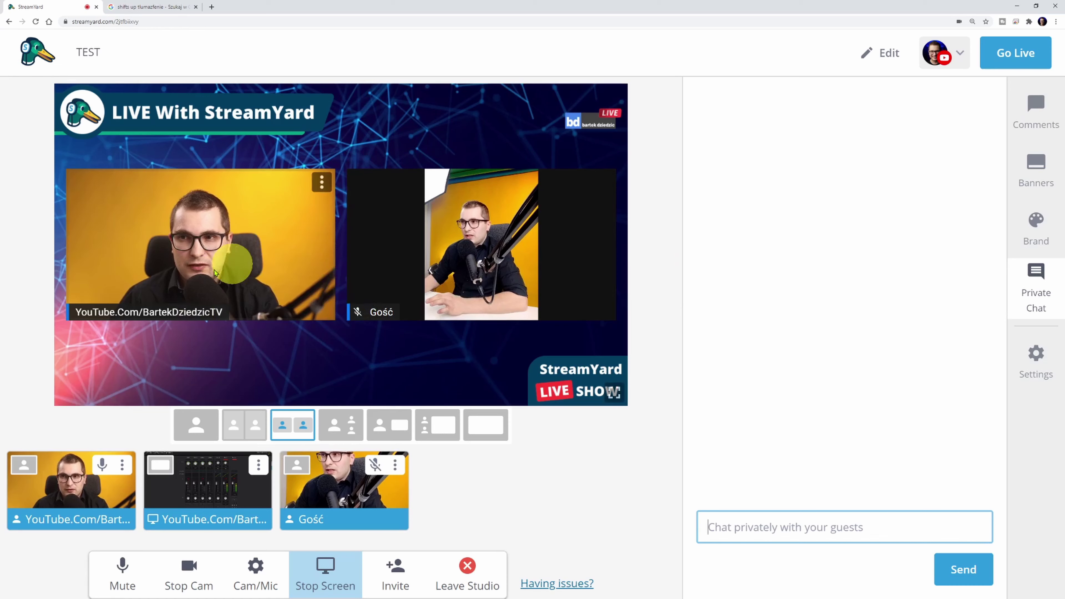
{"action": "mouse_move", "coordinate": [404, 270]}
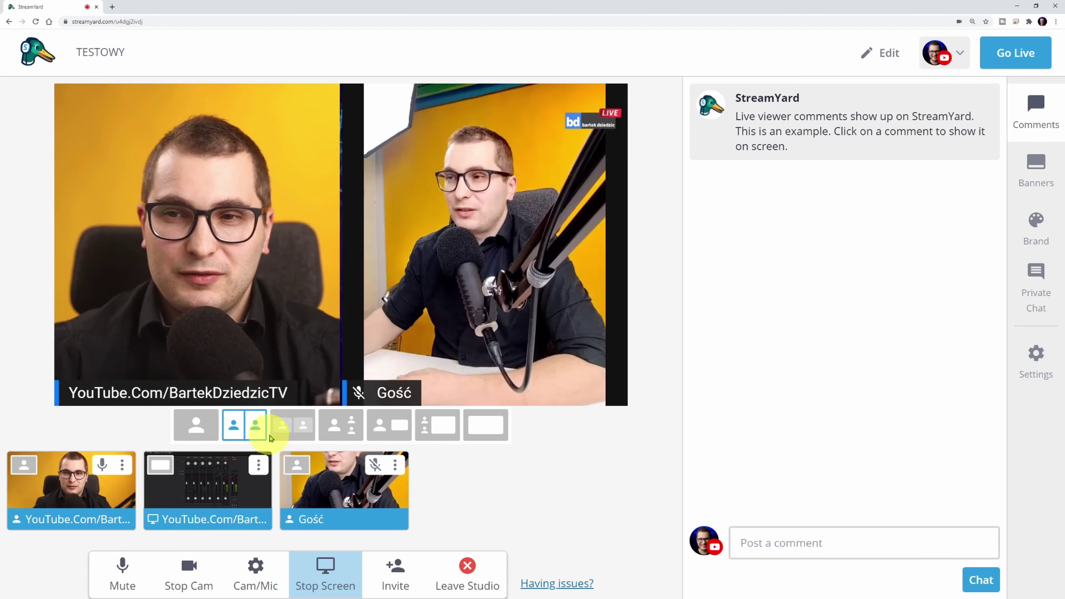
Show the guest in the solo layout, switch to the host solo, and return to the guest solo.
{"action": "left_click", "coordinate": [296, 472]}
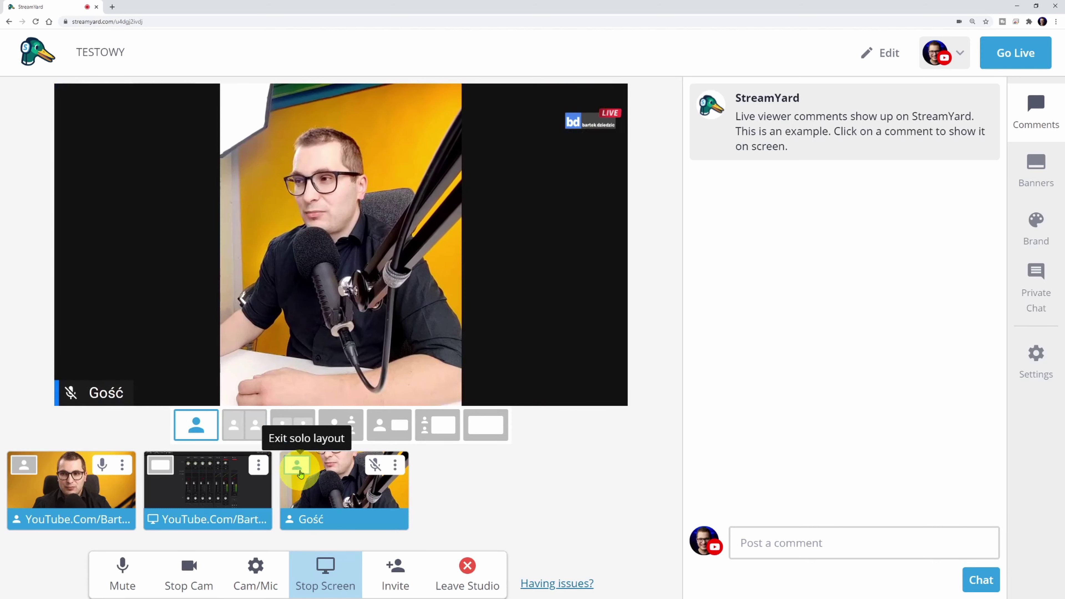
{"action": "left_click", "coordinate": [24, 464]}
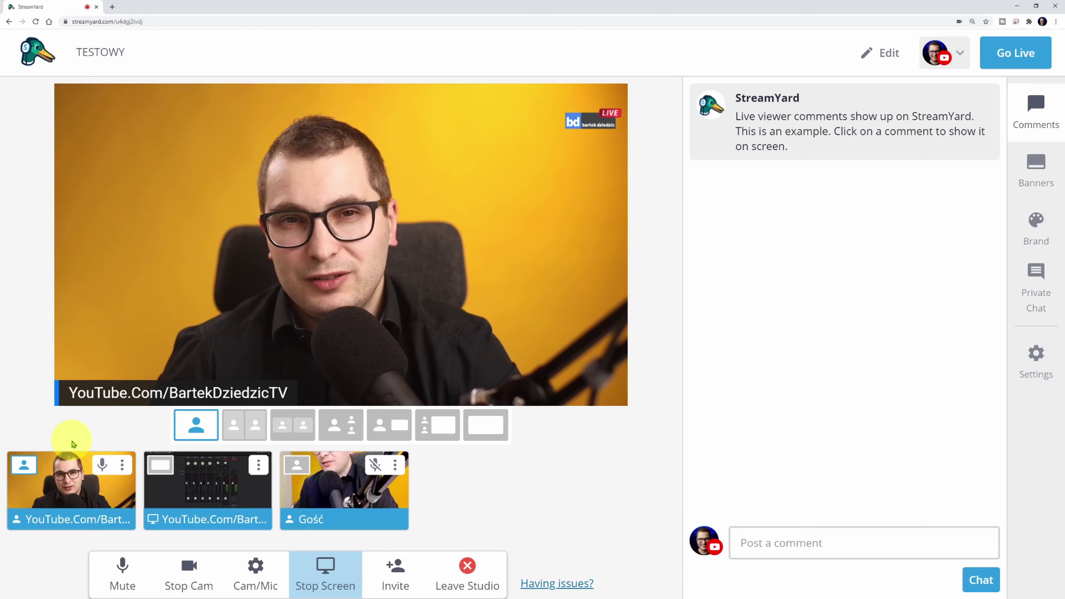
{"action": "left_click", "coordinate": [297, 465]}
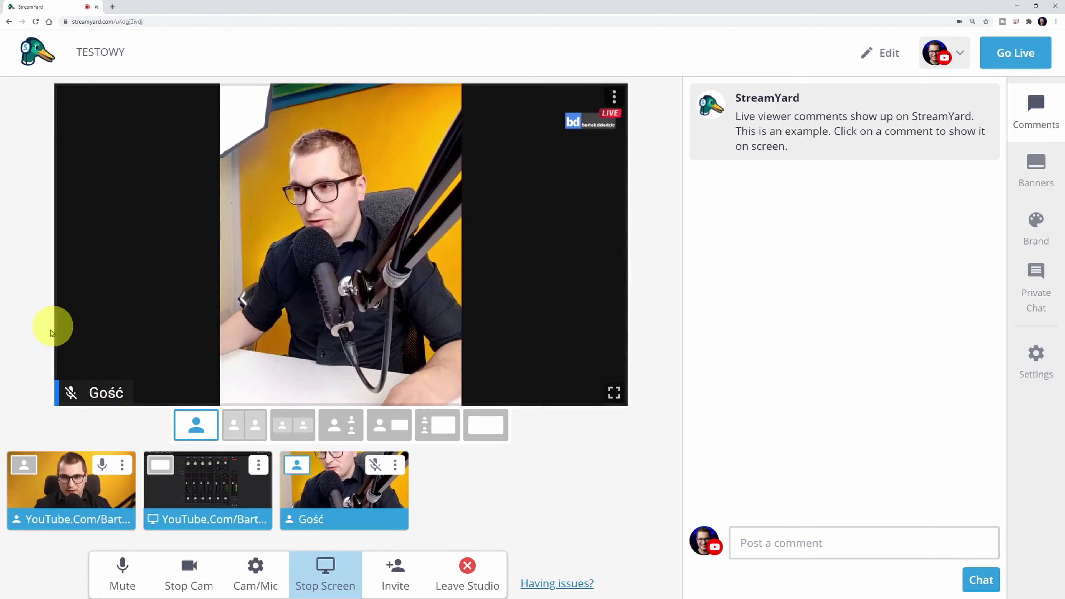
Copy the guest invitation link for the broadcast studio and close the invitation.
{"action": "left_click", "coordinate": [395, 581]}
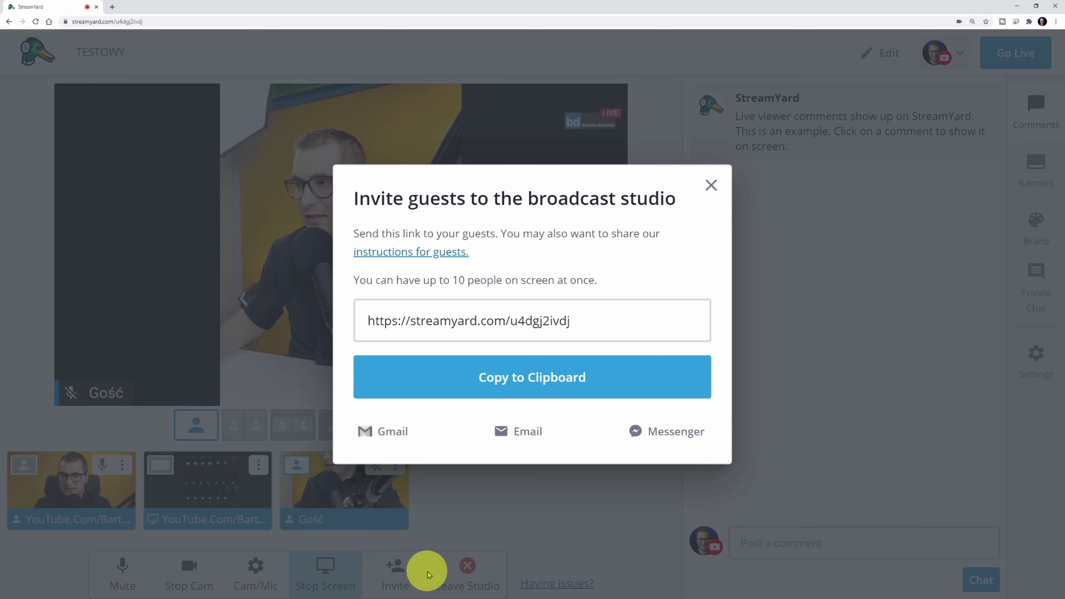
{"action": "left_click_drag", "start_coordinate": [599, 320], "coordinate": [290, 317]}
{"action": "key", "text": "ctrl+c"}
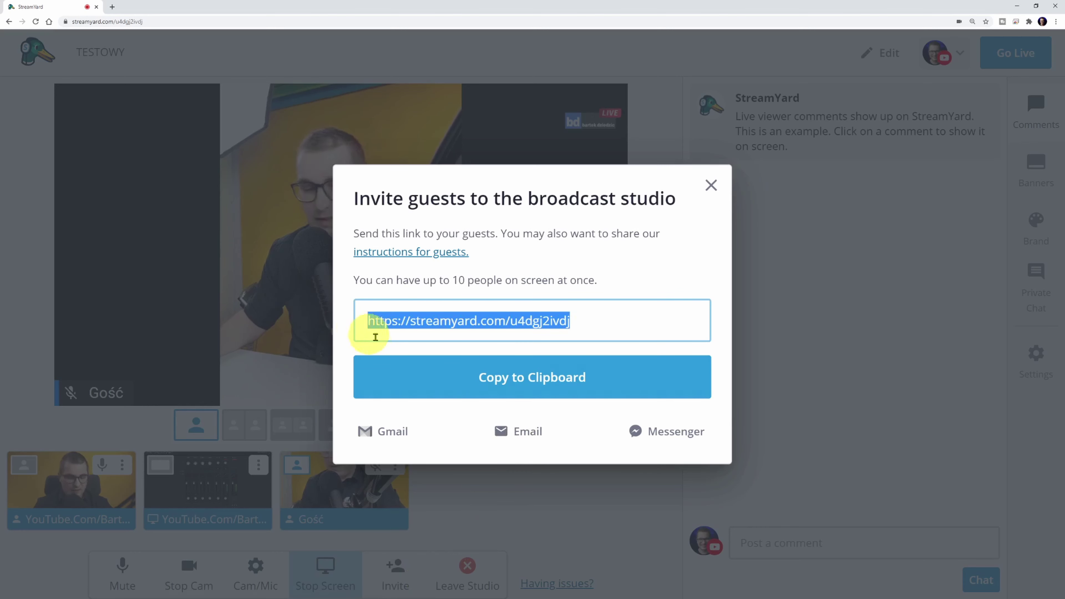
{"action": "left_click", "coordinate": [711, 186]}
Load the copied studio invitation link in a new browser tab.
{"action": "left_click", "coordinate": [112, 7]}
{"action": "left_click", "coordinate": [133, 19]}
{"action": "key", "text": "ctrl+v"}
{"action": "key", "text": "Return"}
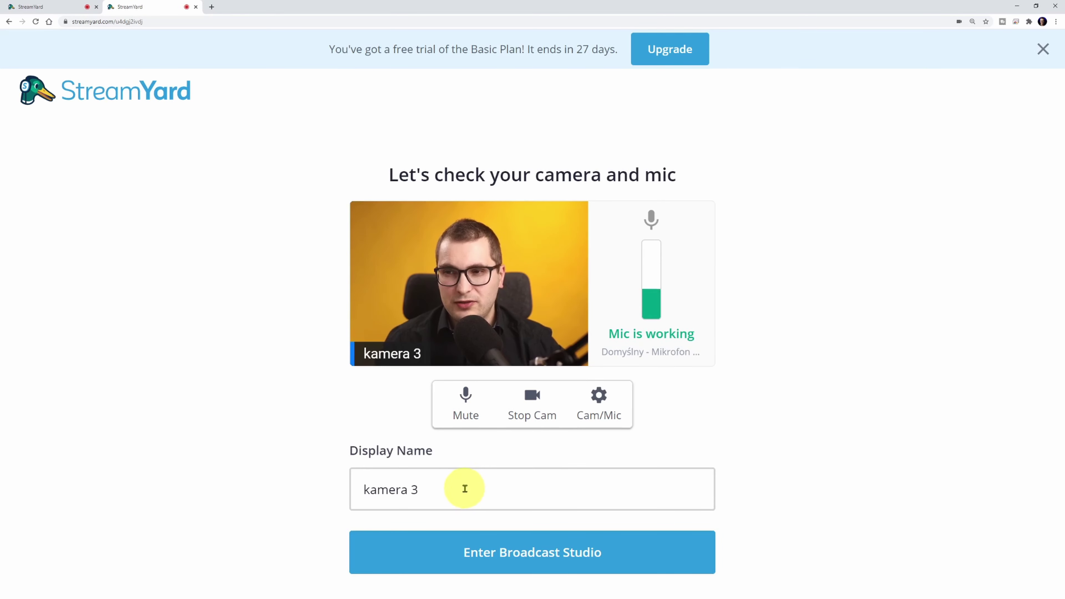
Choose Integrated Webcam (0c45:6713) as the camera for the extra studio guest and go to the audio settings.
{"action": "left_click", "coordinate": [598, 412]}
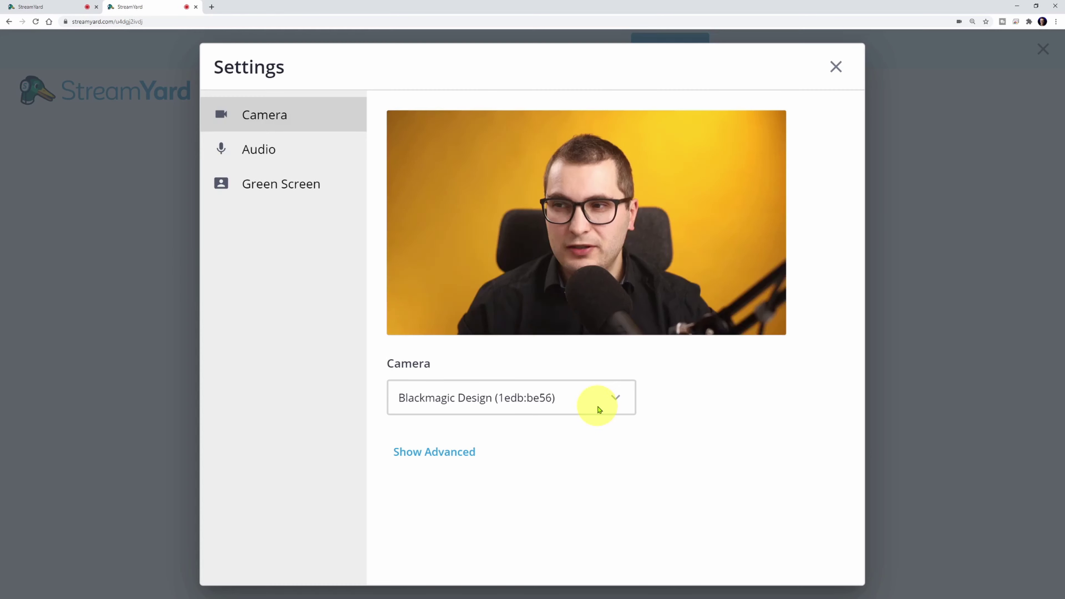
{"action": "left_click", "coordinate": [582, 397]}
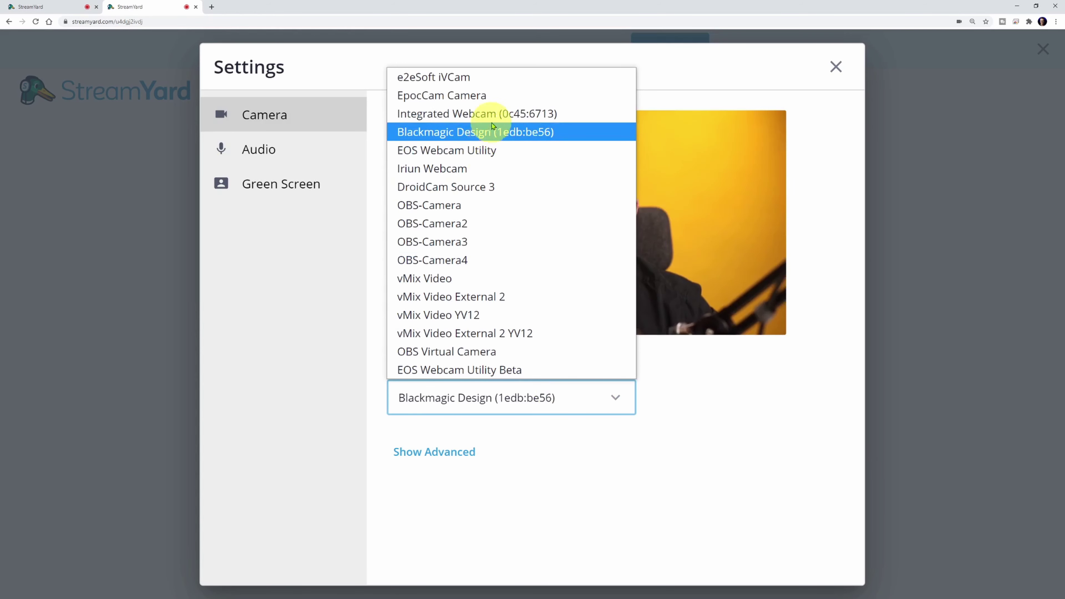
{"action": "left_click", "coordinate": [487, 113]}
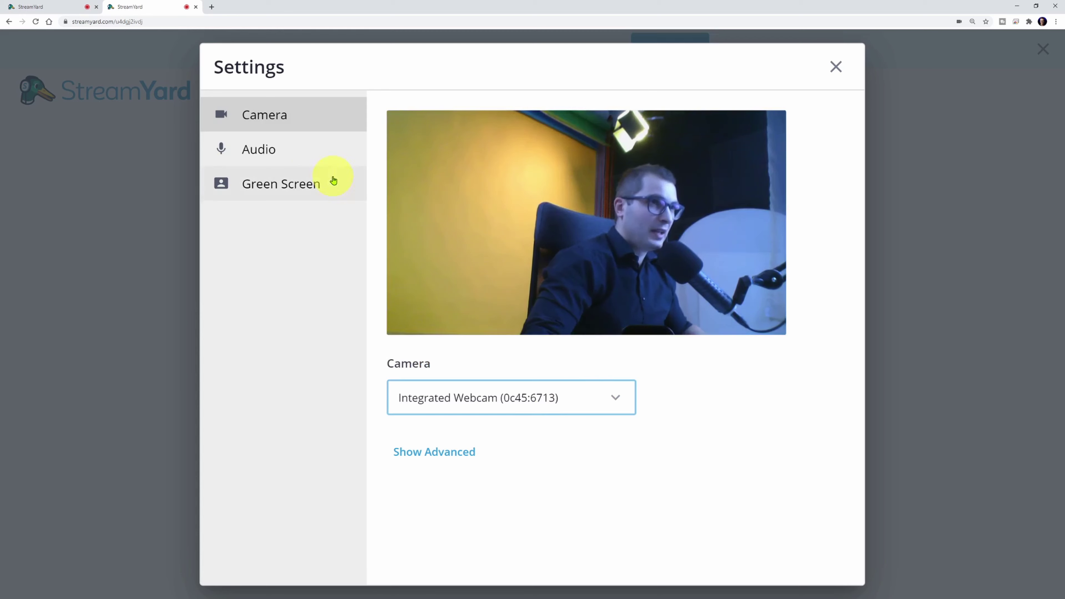
{"action": "left_click", "coordinate": [305, 162]}
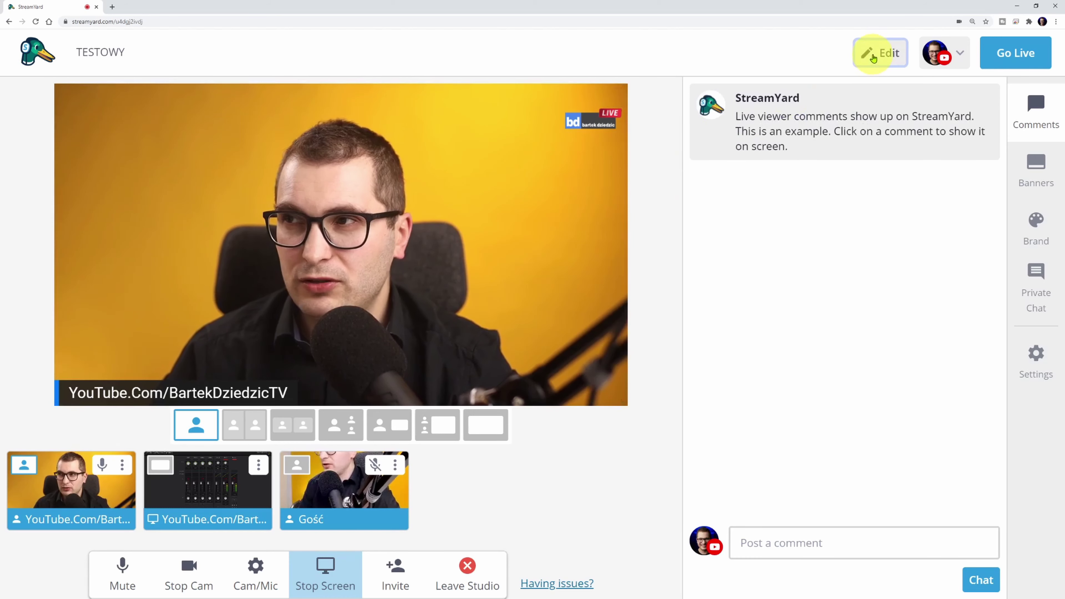
Schedule the TESTOWY broadcast for later, today at 09:25 PM, and save the changes.
{"action": "left_click", "coordinate": [864, 58]}
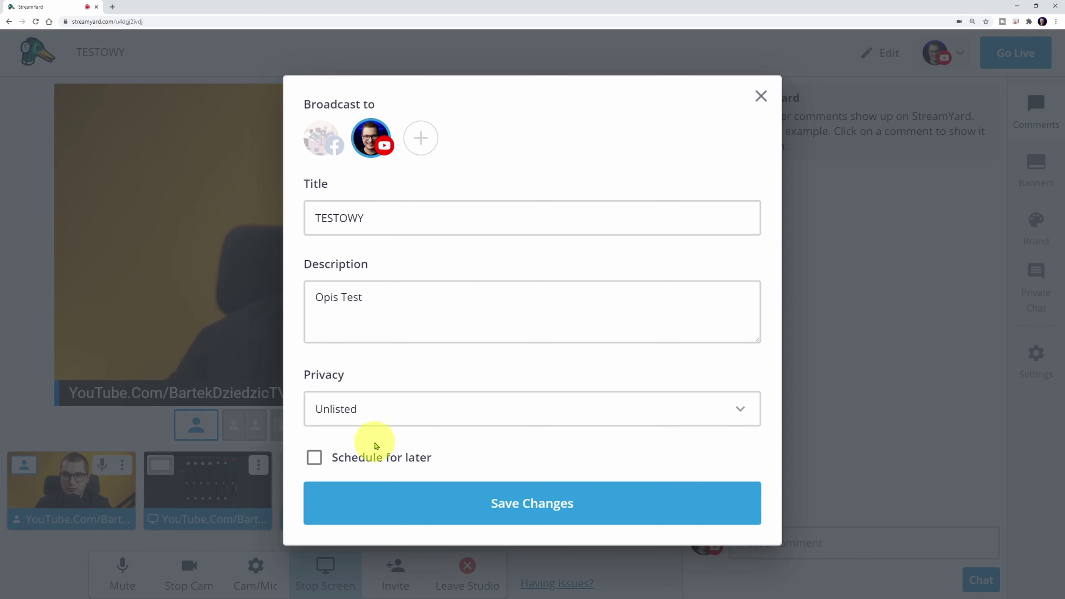
{"action": "left_click", "coordinate": [355, 461]}
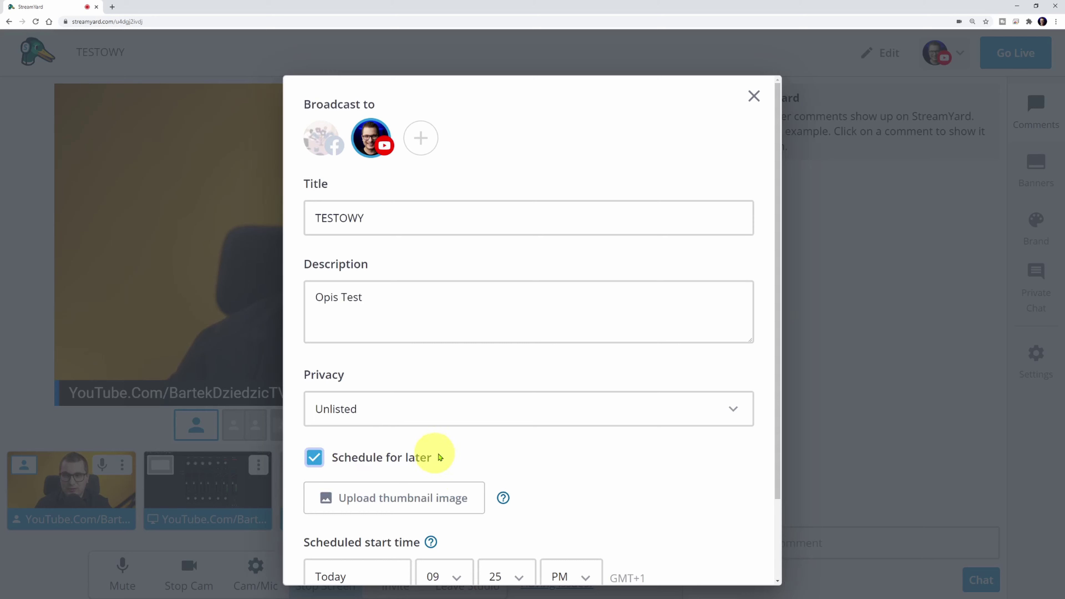
{"action": "scroll", "coordinate": [542, 430], "scroll_direction": "down", "scroll_amount": 3}
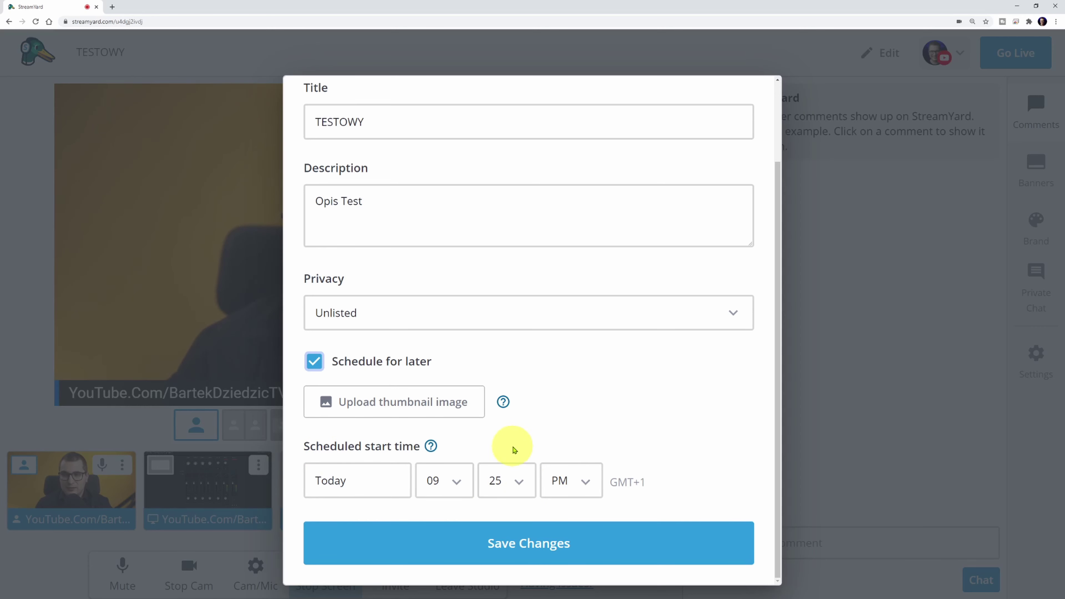
{"action": "left_click", "coordinate": [549, 541]}
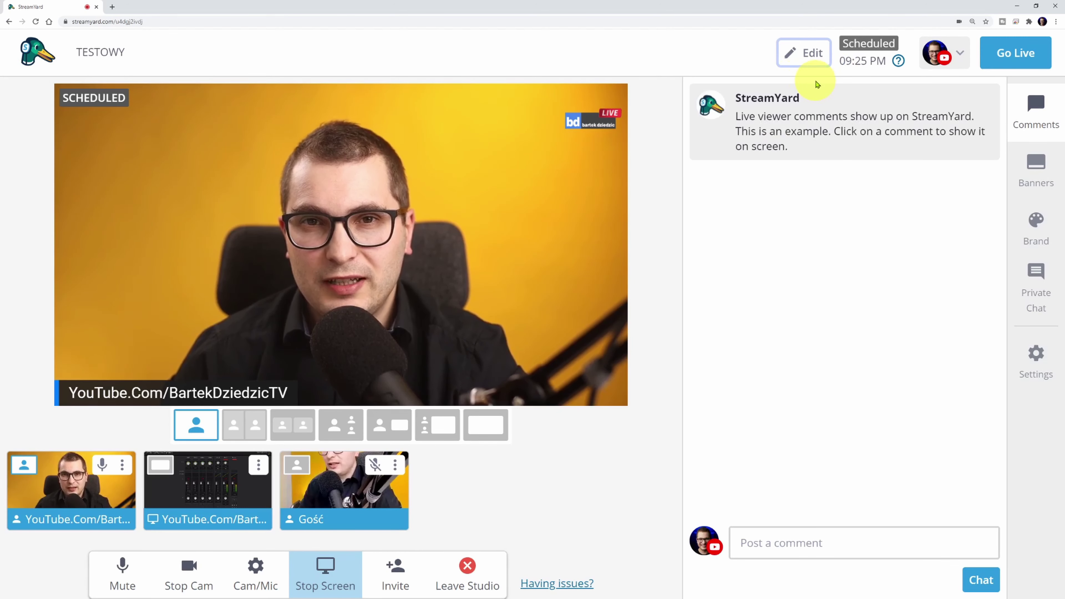
View the scheduled TESTOWY broadcast on YouTube and examine its video details in YouTube Studio down to the tags.
{"action": "left_click", "coordinate": [961, 53]}
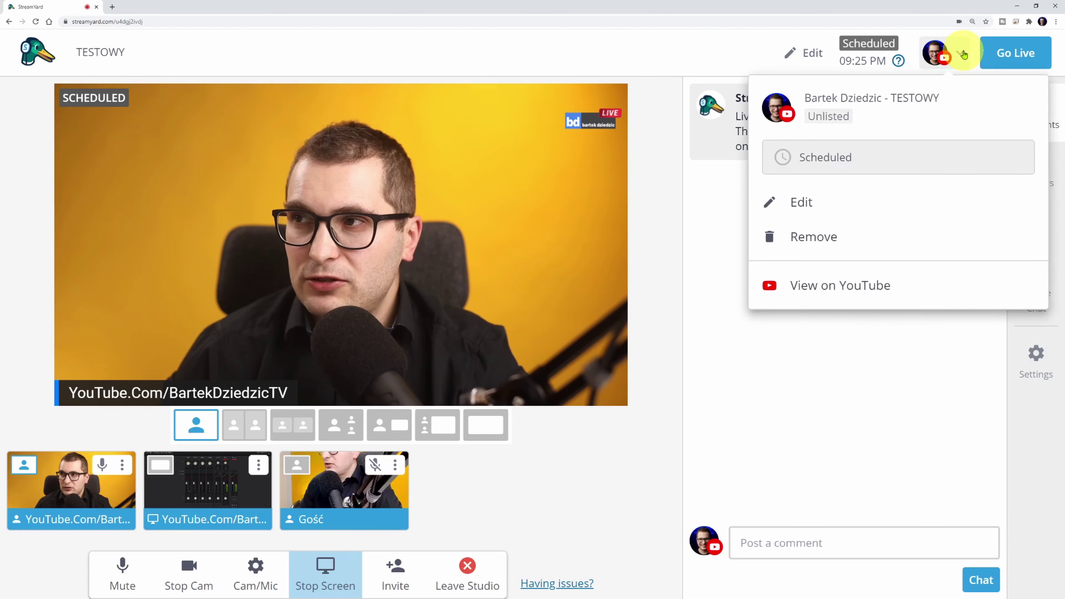
{"action": "left_click", "coordinate": [857, 281]}
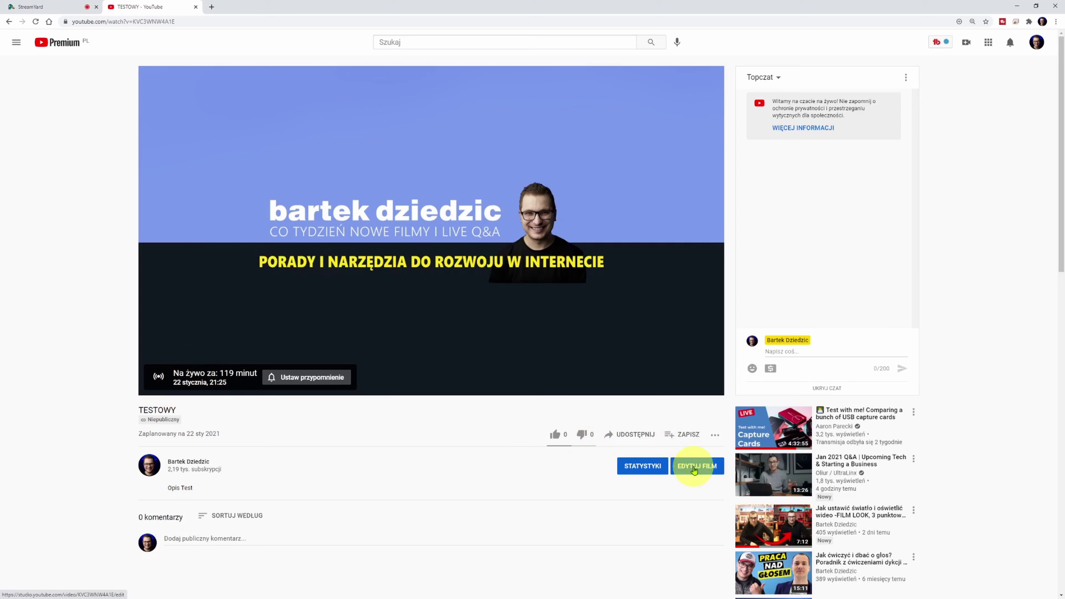
{"action": "left_click", "coordinate": [693, 468]}
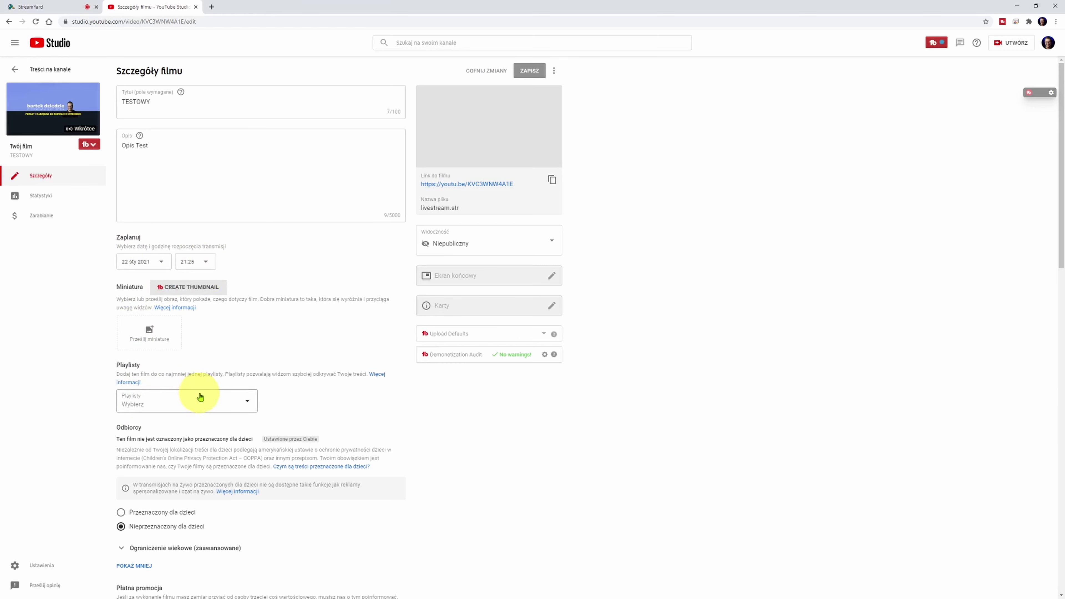
{"action": "scroll", "coordinate": [213, 397], "scroll_direction": "down", "scroll_amount": 6}
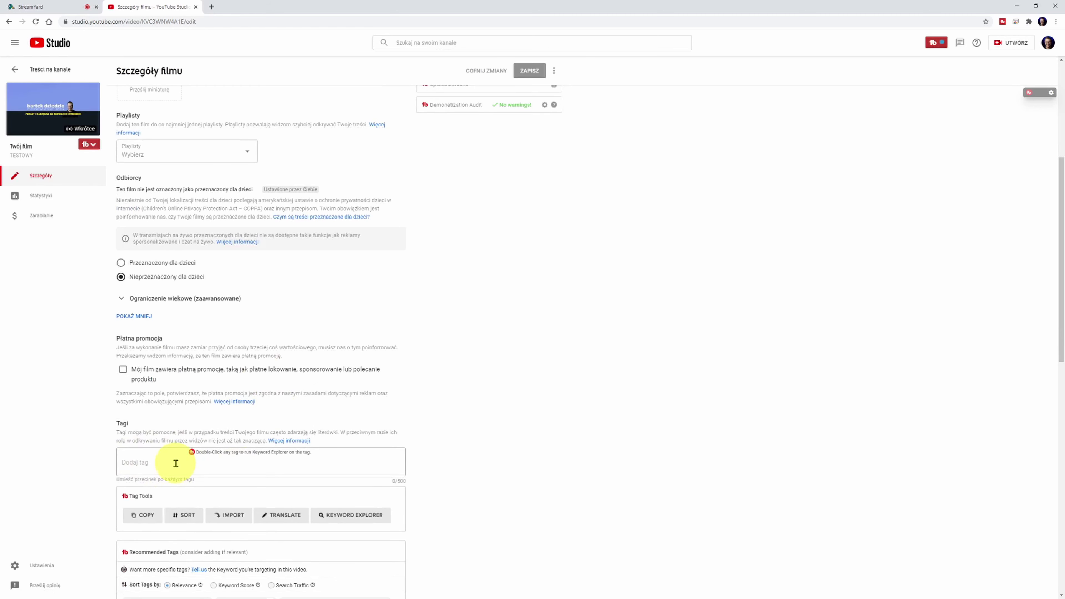
Open the TESTOWY broadcast's live control room from YouTube's list of managed streams and check its scheduled studio in StreamYard.
{"action": "scroll", "coordinate": [339, 410], "scroll_direction": "up", "scroll_amount": 6}
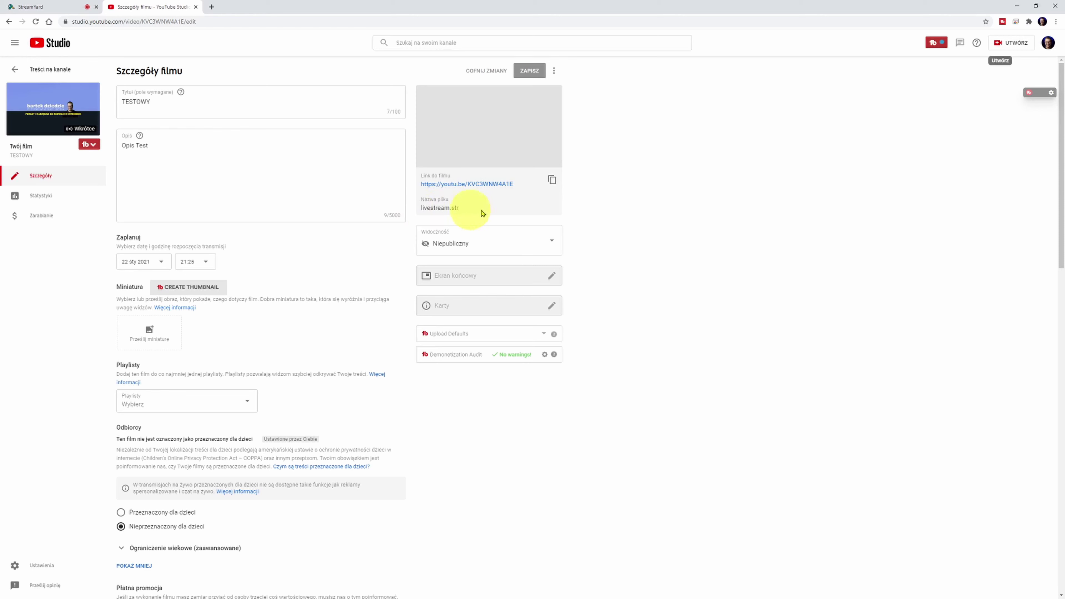
{"action": "left_click", "coordinate": [1009, 53]}
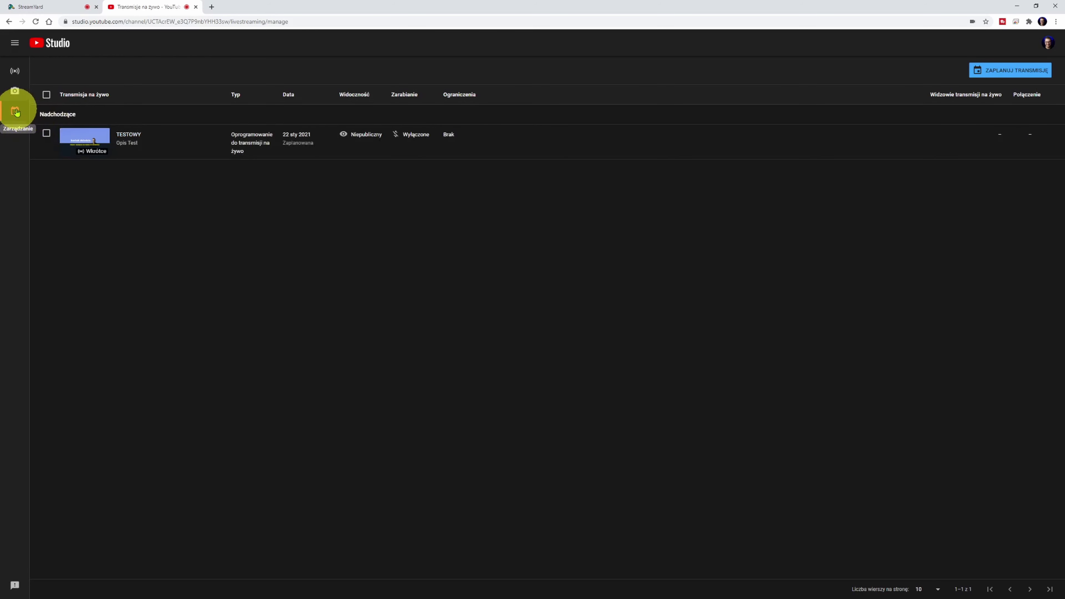
{"action": "left_click", "coordinate": [130, 135]}
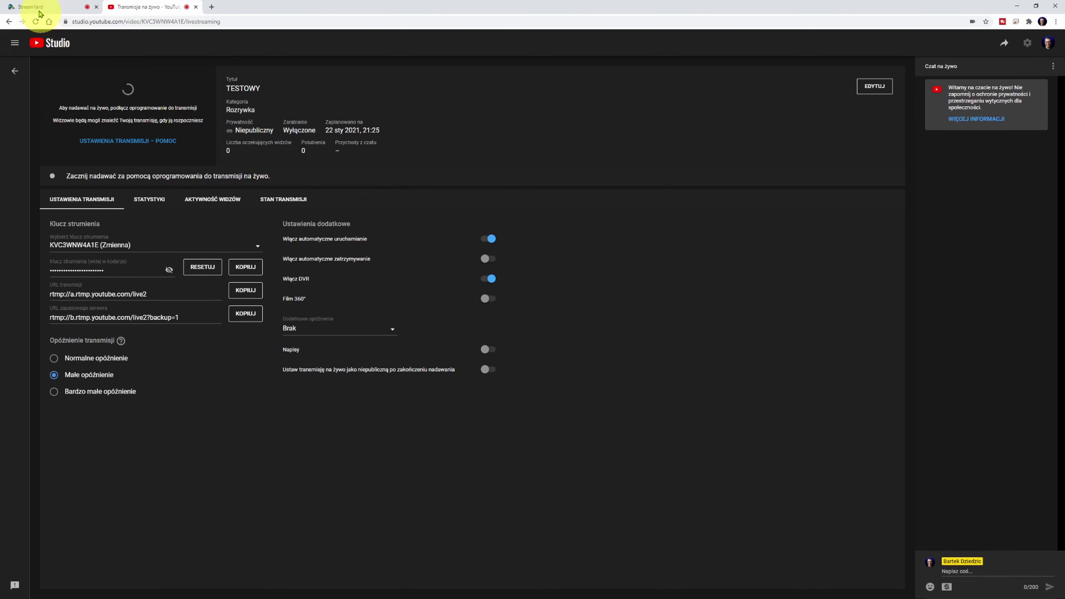
{"action": "left_click", "coordinate": [25, 7]}
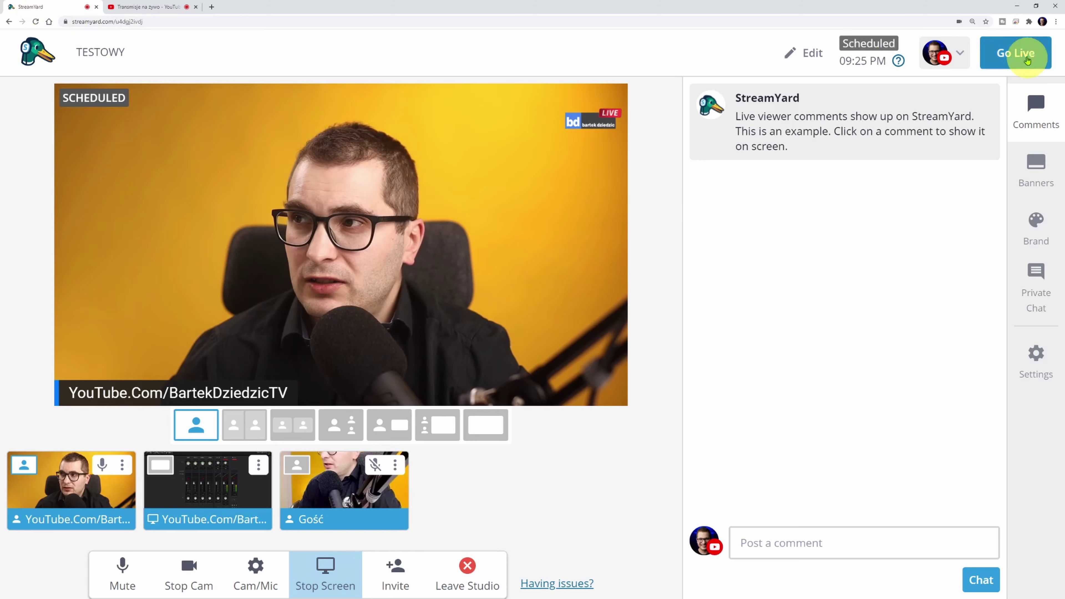
{"action": "left_click", "coordinate": [145, 6]}
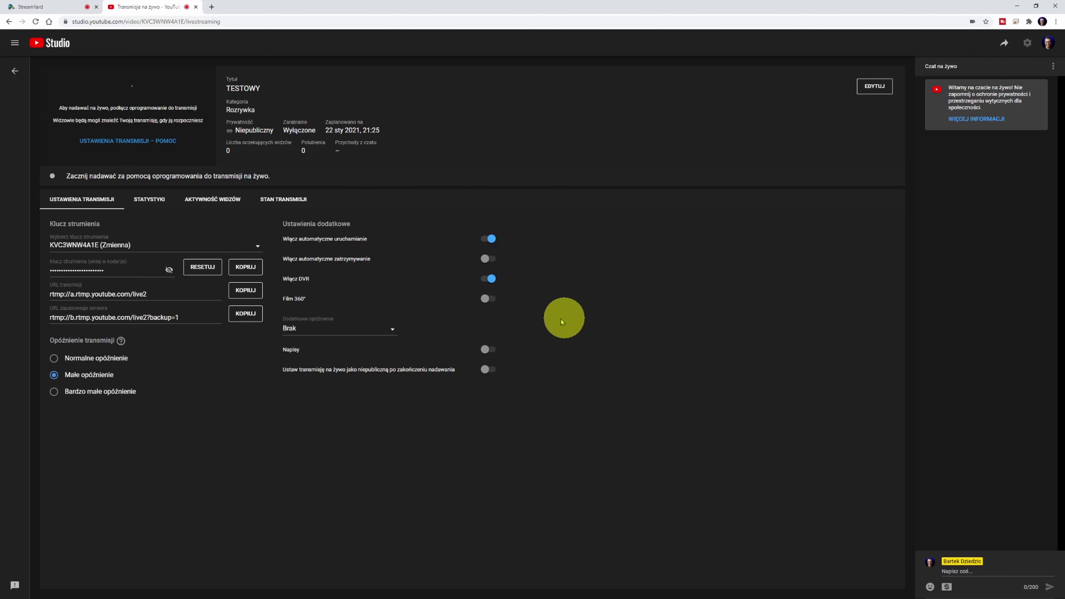
Edit the TESTOWY stream's settings to allow live chat replay (Pozwól na ponowne odtwarzanie czatu na żywo).
{"action": "left_click", "coordinate": [877, 89]}
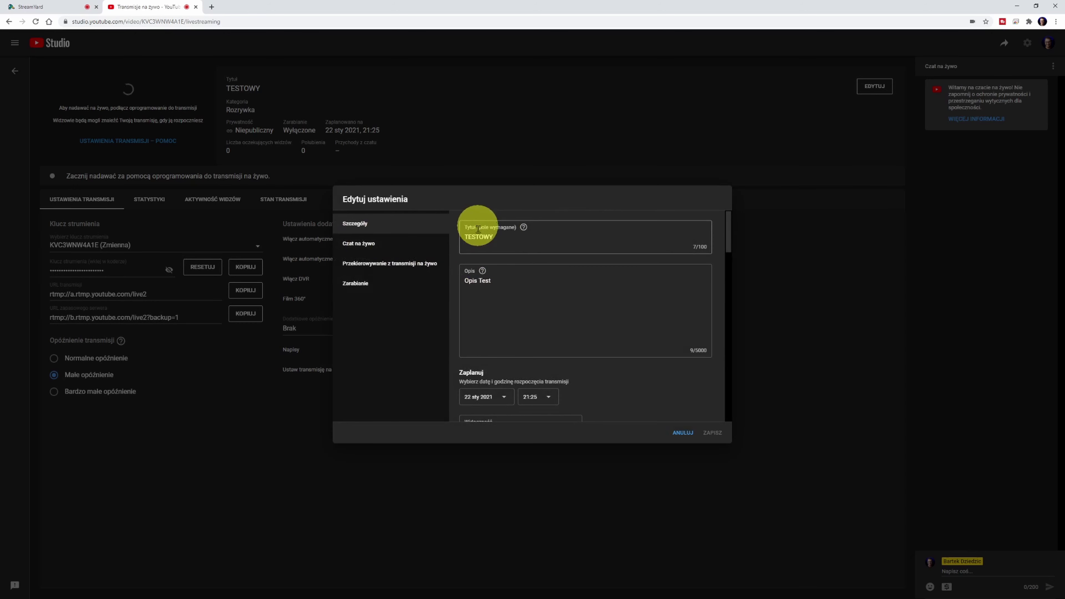
{"action": "left_click", "coordinate": [379, 244]}
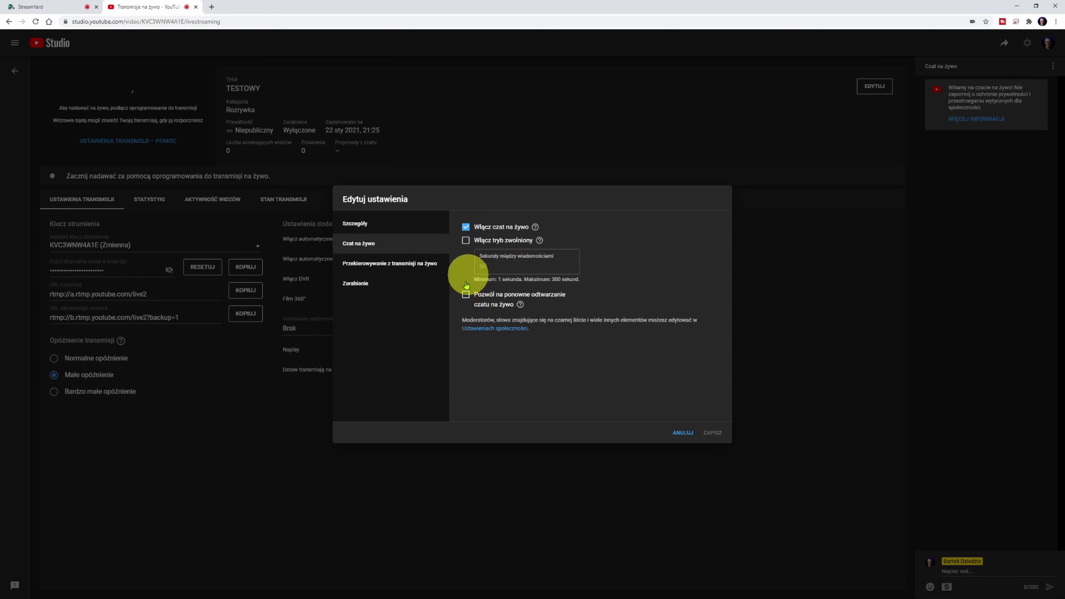
{"action": "left_click", "coordinate": [503, 294]}
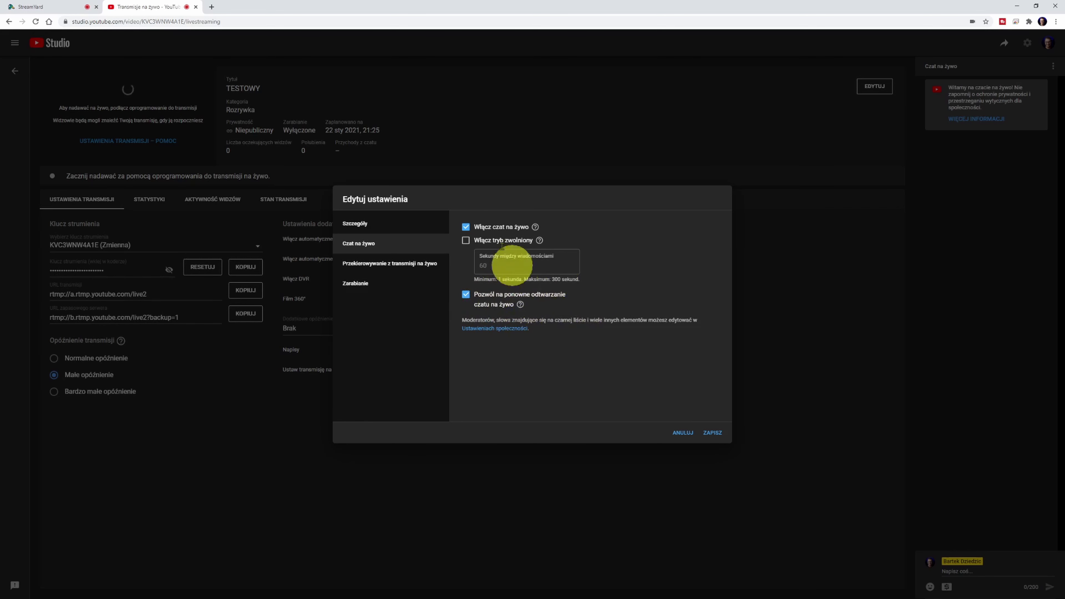
Turn on monetization (Zarabianie) for the TESTOWY stream by choosing Włącz in its settings.
{"action": "left_click", "coordinate": [363, 284]}
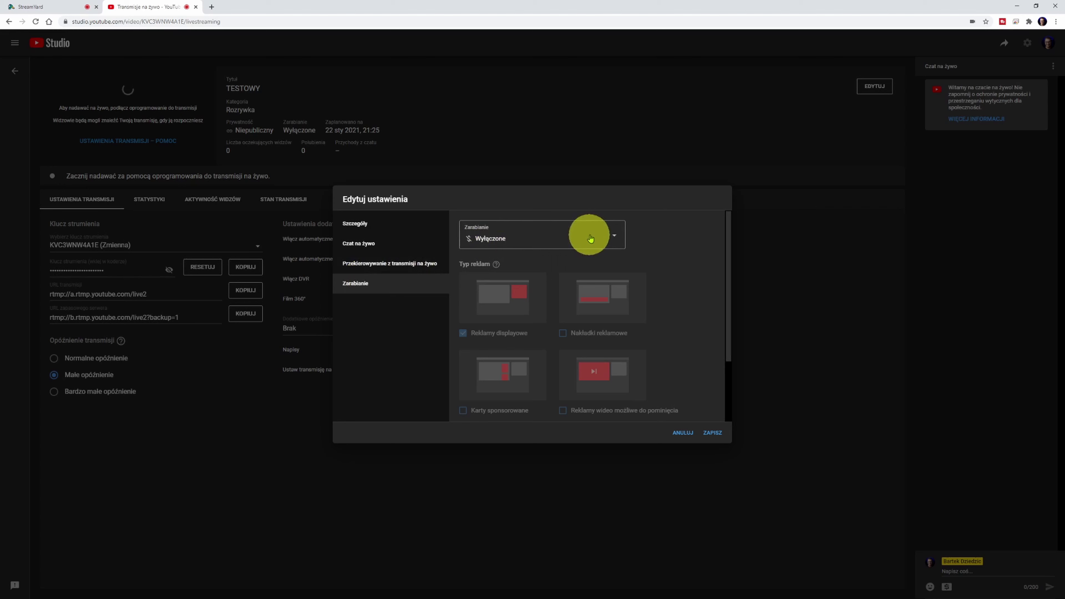
{"action": "left_click", "coordinate": [608, 236]}
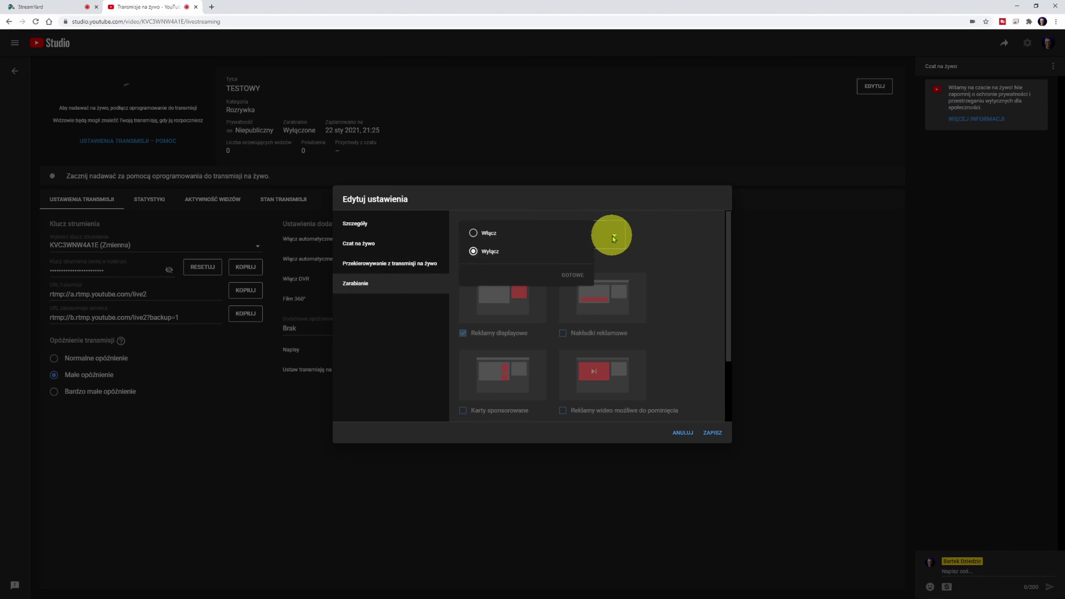
{"action": "left_click", "coordinate": [486, 234]}
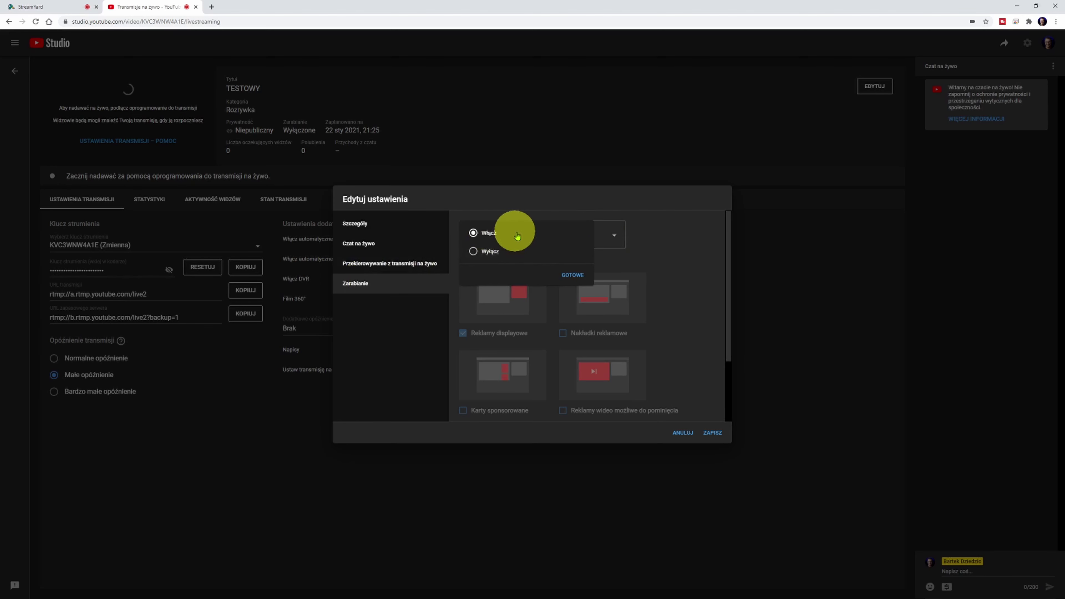
{"action": "left_click", "coordinate": [611, 284]}
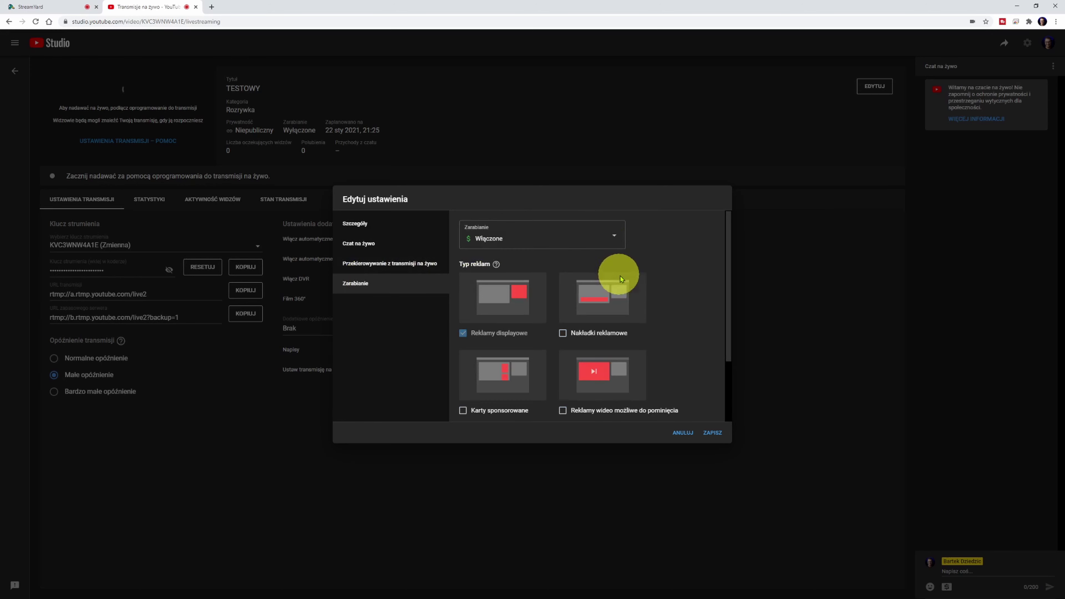